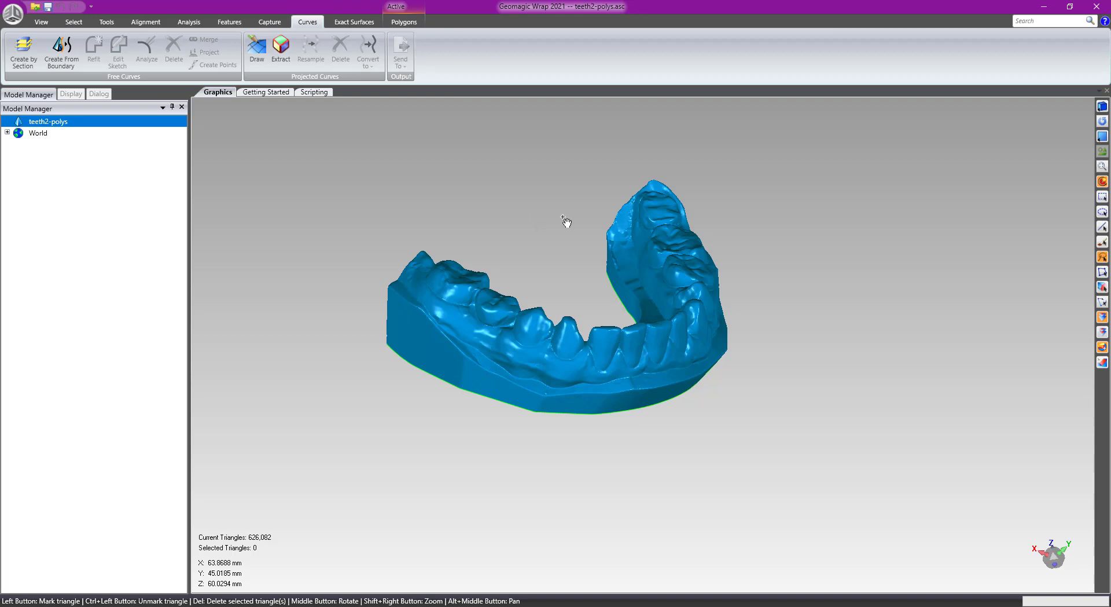
# Examine the teeth2-polys dental arch mesh from the front, the sides, above and its open underside.
pyautogui.rightClick(575, 277)
pyautogui.moveTo(561, 256); pyautogui.dragTo(550, 361, button='middle')
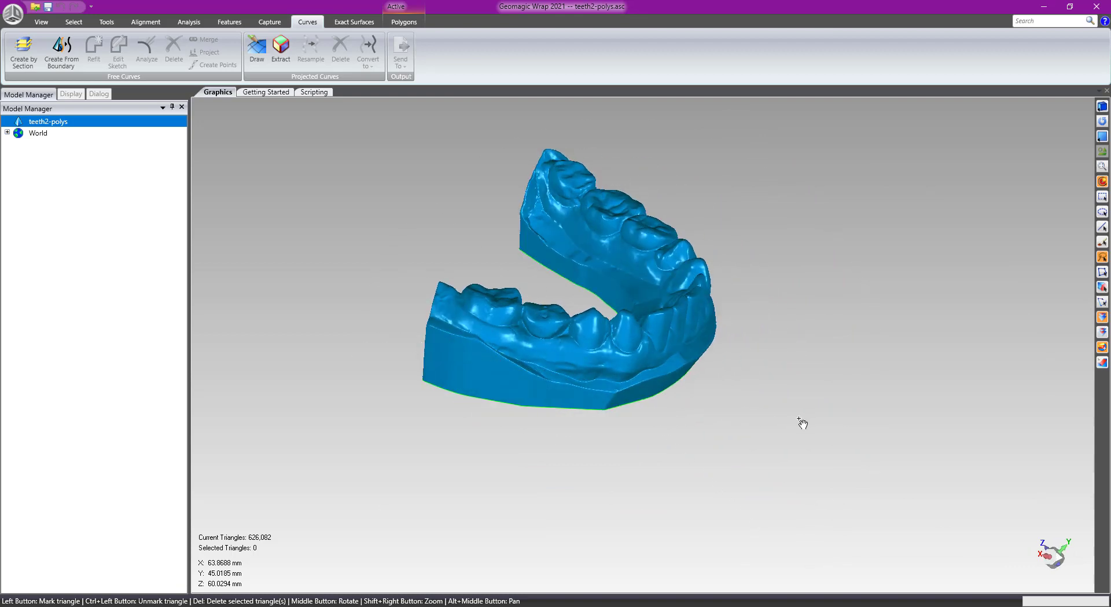
pyautogui.moveTo(803, 423); pyautogui.dragTo(561, 325, button='middle')
pyautogui.keyDown('alt'); pyautogui.moveTo(540, 234); pyautogui.dragTo(560, 269, button='middle'); pyautogui.keyUp('alt')
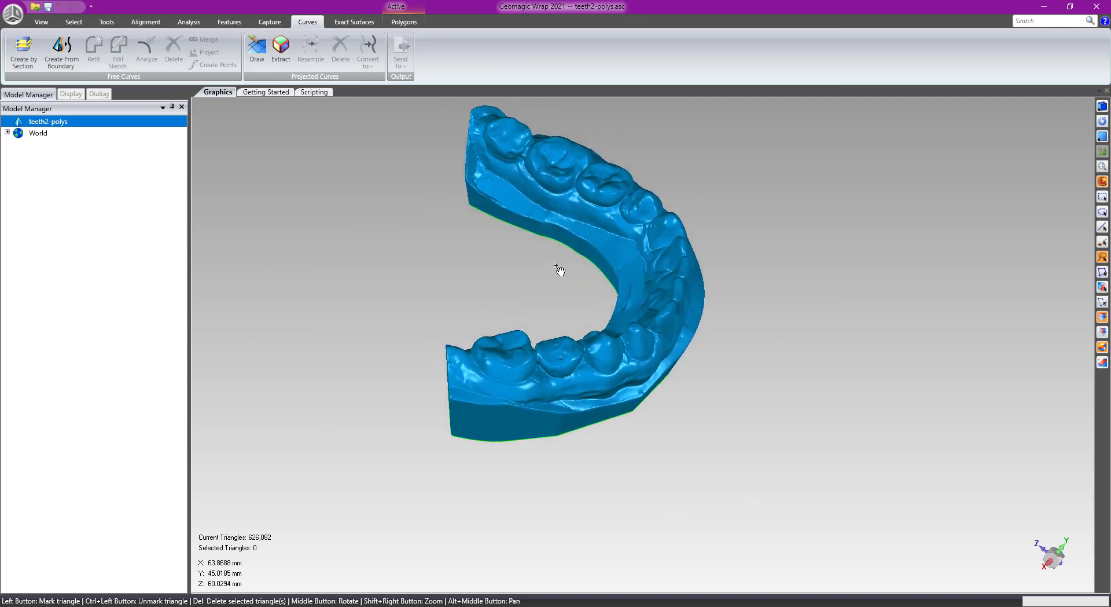
pyautogui.moveTo(660, 362); pyautogui.dragTo(611, 283, button='middle')
pyautogui.moveTo(502, 346); pyautogui.dragTo(505, 298, button='middle')
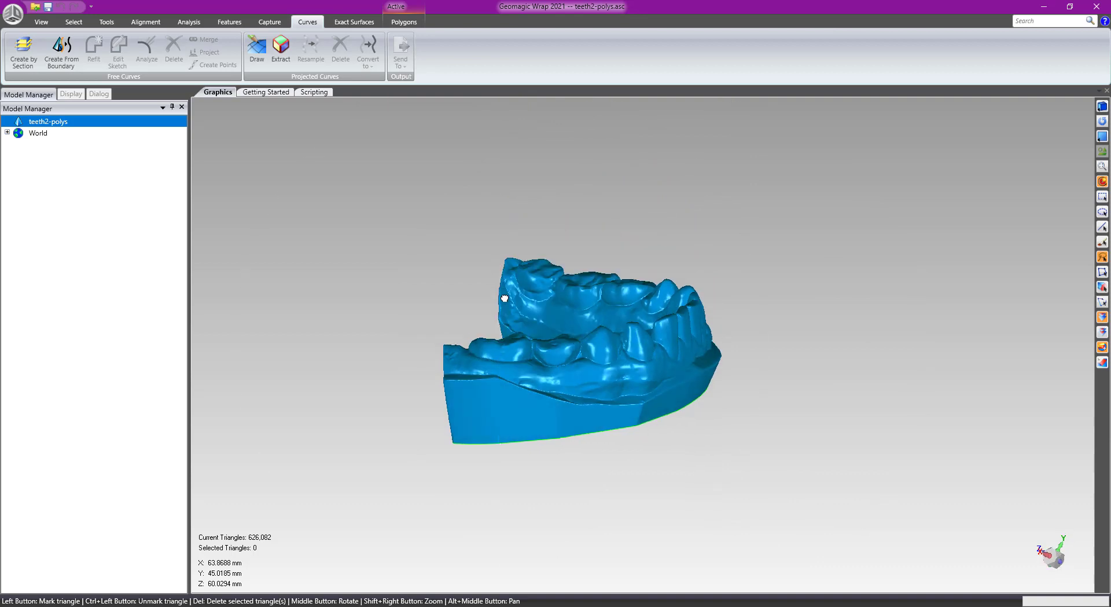
pyautogui.moveTo(837, 330); pyautogui.dragTo(620, 215, button='middle')
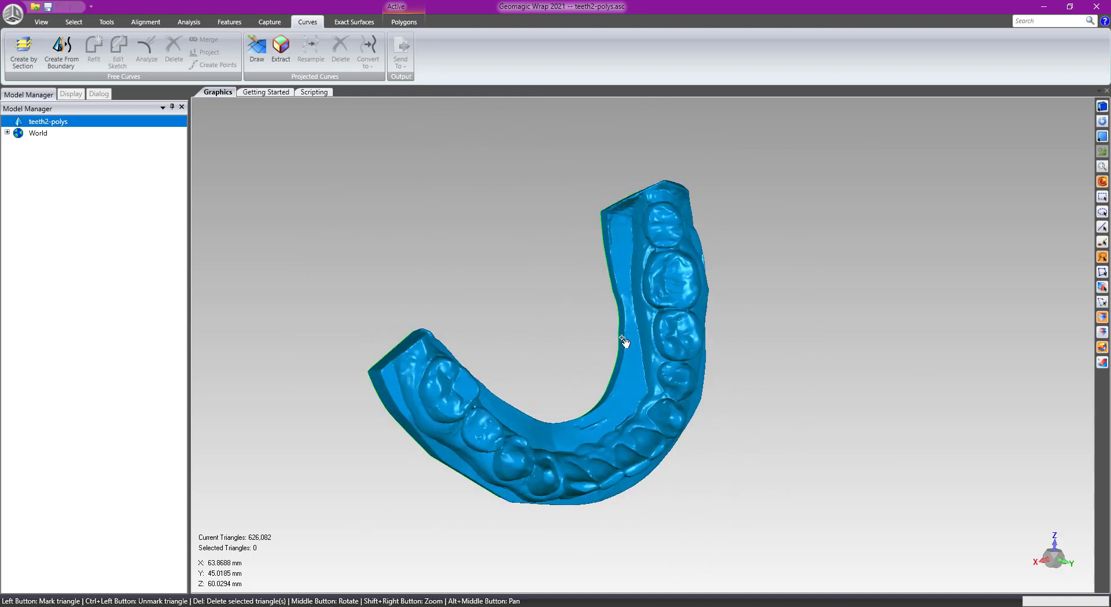
pyautogui.scroll(3, 675, 312)
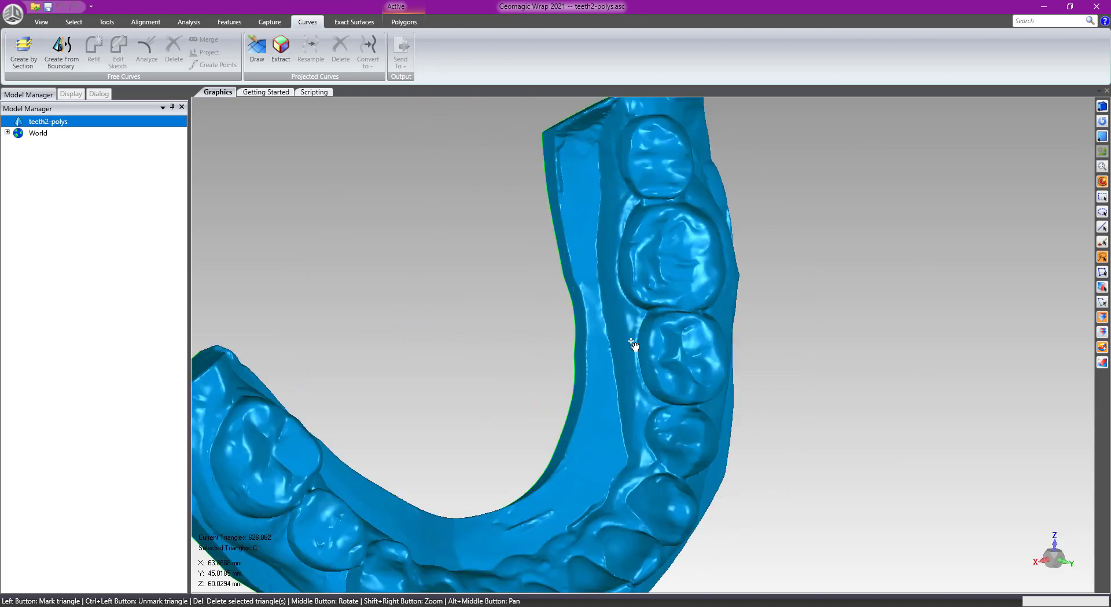
pyautogui.scroll(-3, 634, 345)
pyautogui.moveTo(608, 417); pyautogui.dragTo(602, 524, button='middle')
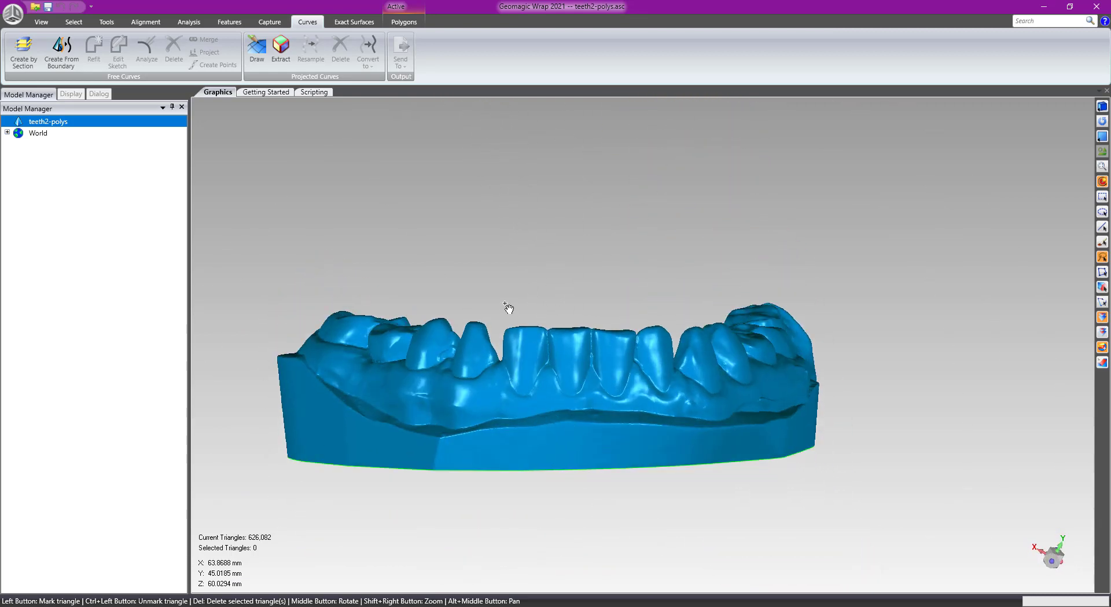
pyautogui.moveTo(508, 308); pyautogui.dragTo(621, 279, button='middle')
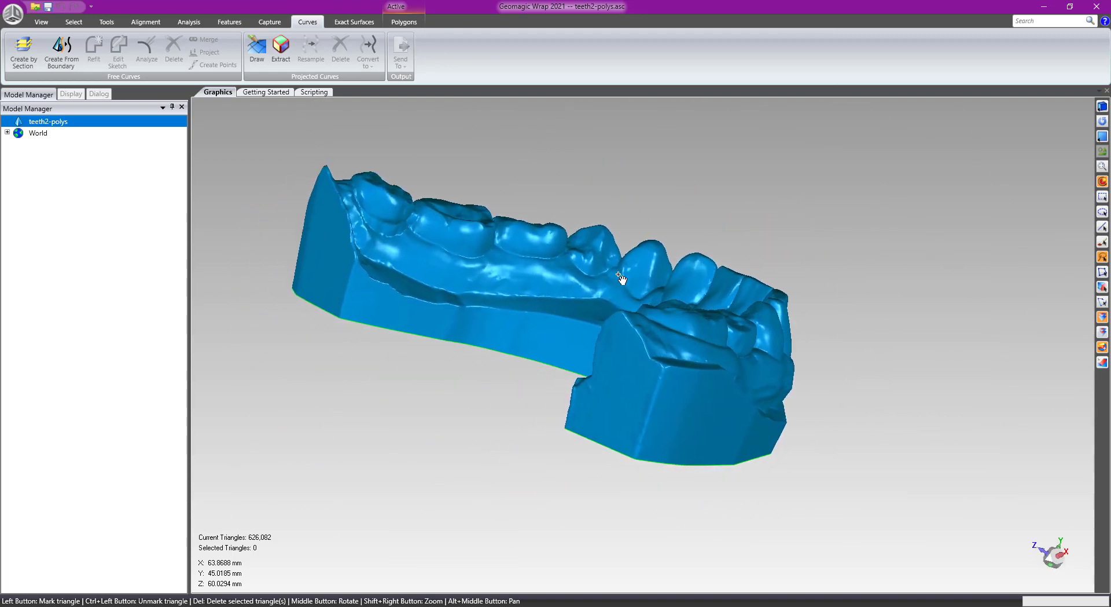
pyautogui.moveTo(454, 305); pyautogui.dragTo(629, 124, button='middle')
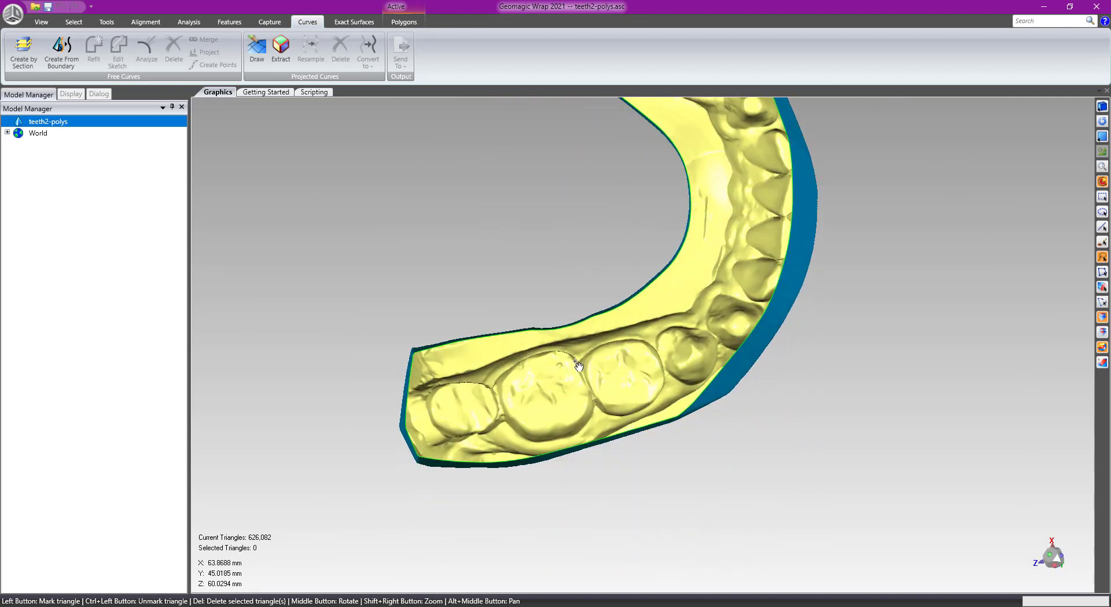
pyautogui.moveTo(576, 166); pyautogui.dragTo(578, 422, button='middle')
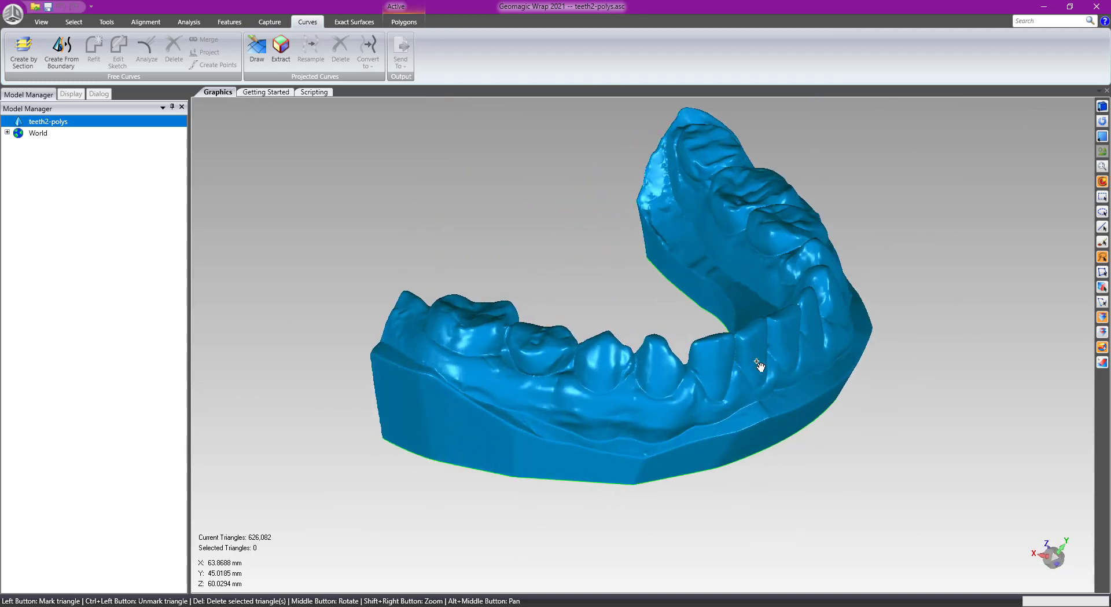
pyautogui.moveTo(596, 199); pyautogui.dragTo(561, 343, button='middle')
pyautogui.moveTo(407, 310); pyautogui.dragTo(398, 282, button='middle')
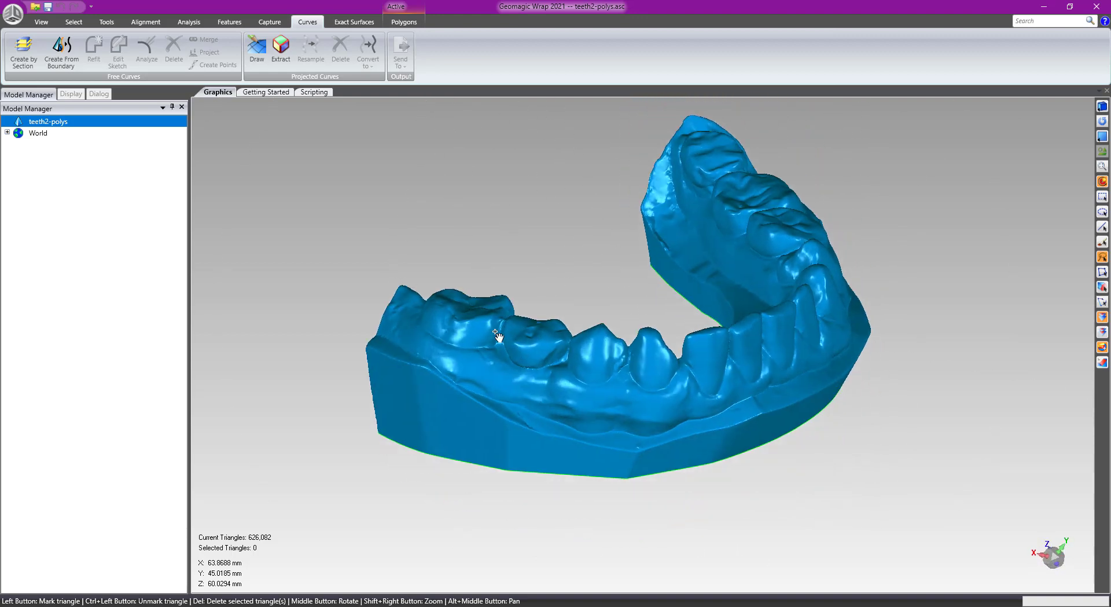
pyautogui.moveTo(459, 330); pyautogui.dragTo(457, 287, button='middle')
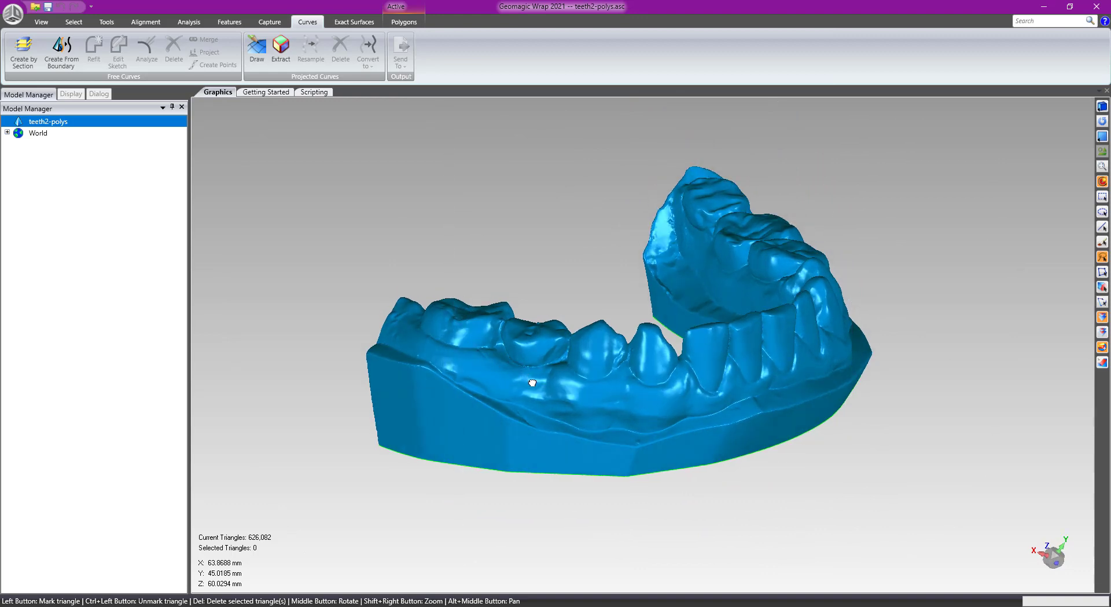
# Inspect the front teeth and their gum boundaries up close, from the outer side and from above.
pyautogui.moveTo(532, 383); pyautogui.dragTo(710, 421, button='middle')
pyautogui.scroll(2, 783, 311)
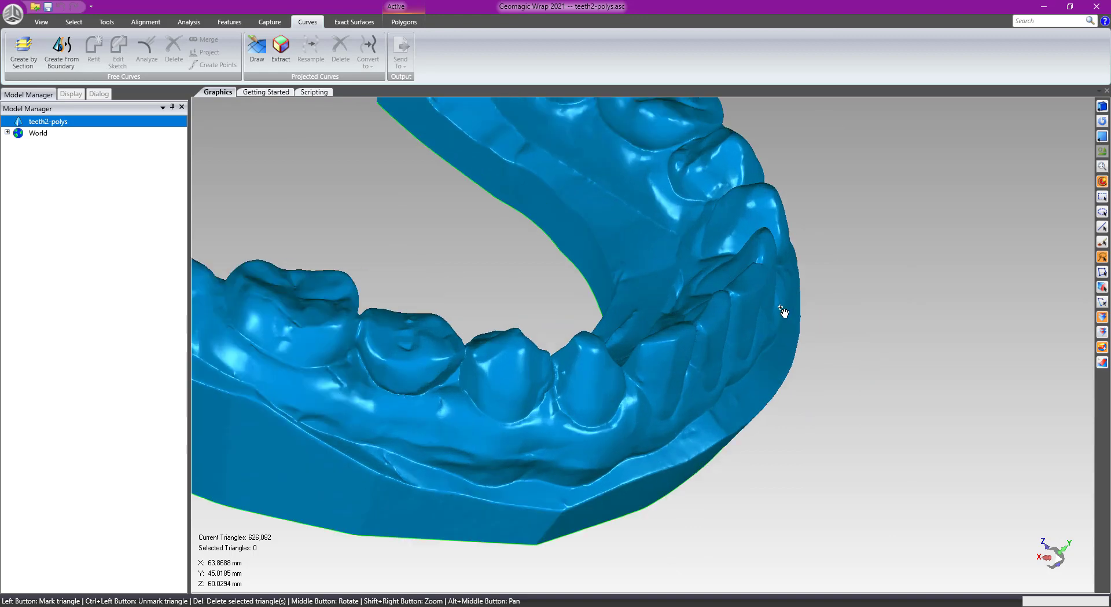
pyautogui.moveTo(783, 311); pyautogui.dragTo(479, 359, button='middle')
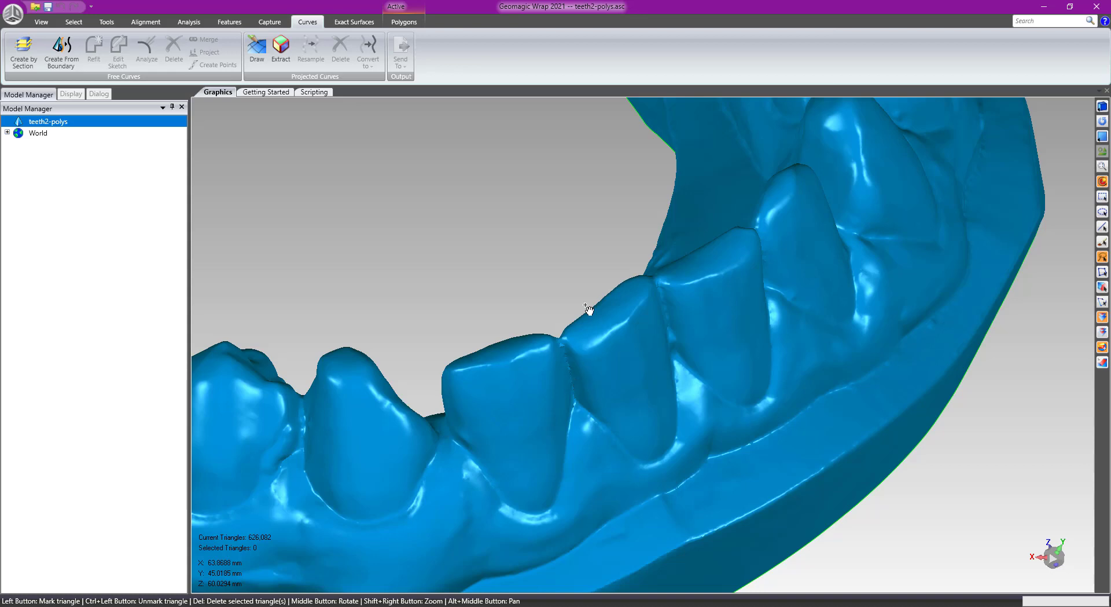
pyautogui.moveTo(588, 309); pyautogui.dragTo(639, 457, button='middle')
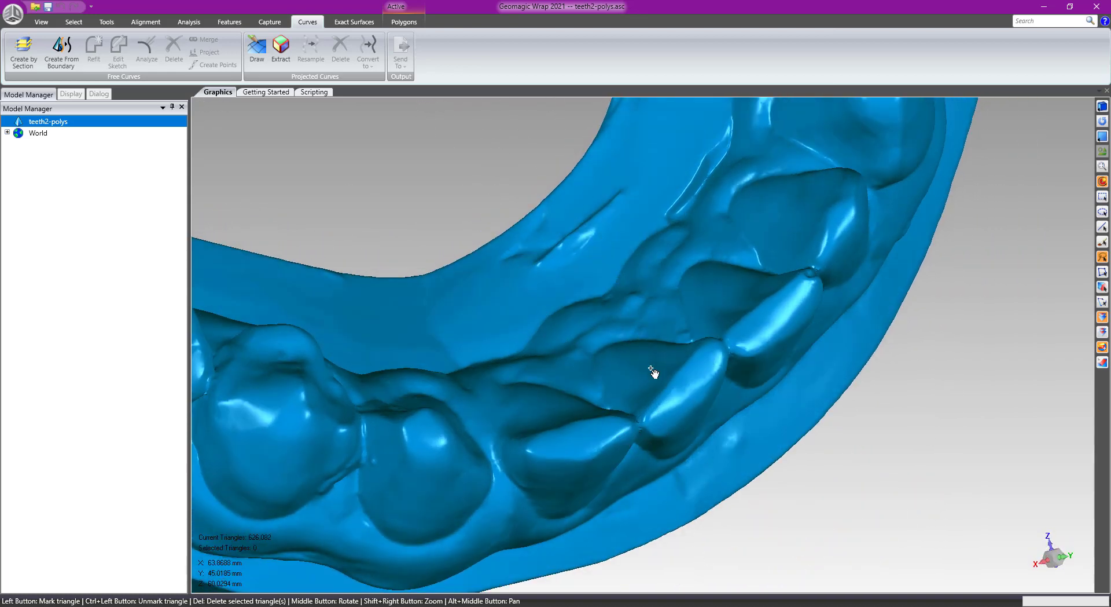
pyautogui.scroll(3, 653, 371)
pyautogui.scroll(-5, 655, 423)
pyautogui.moveTo(650, 414); pyautogui.dragTo(629, 459, button='middle')
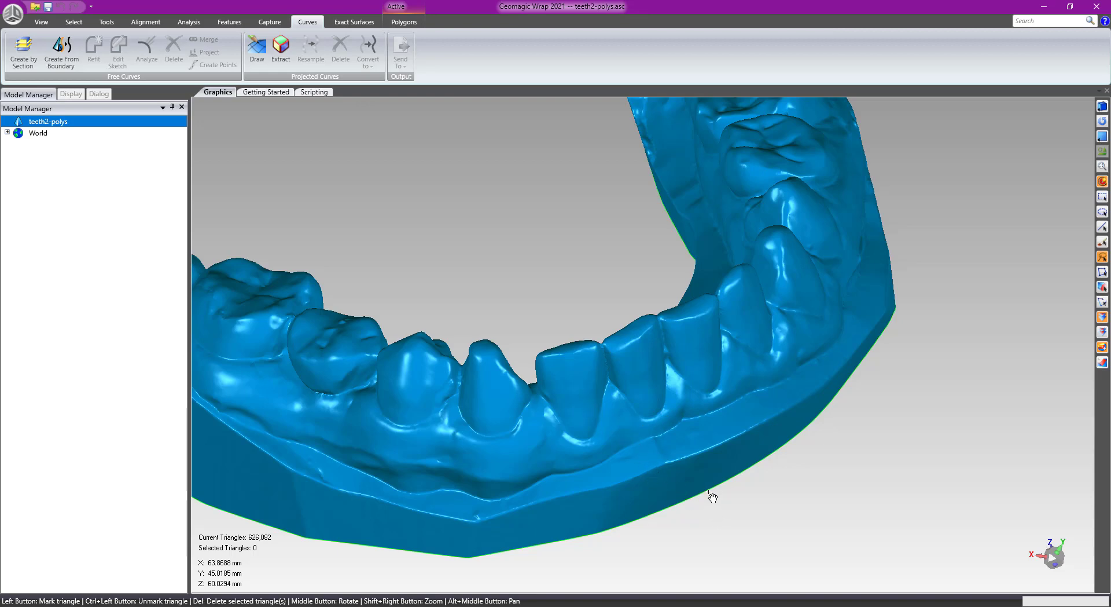
pyautogui.scroll(-5, 694, 481)
pyautogui.moveTo(540, 363); pyautogui.dragTo(686, 313, button='middle')
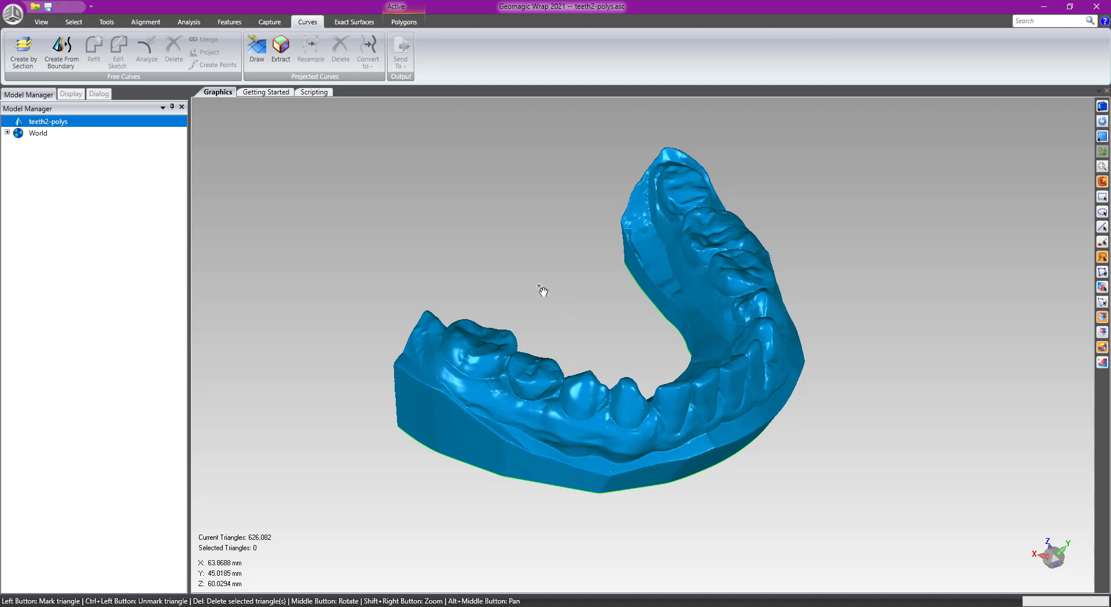
# Review the whole dental arch again, including the cut back ends and the inner side of the base.
pyautogui.moveTo(543, 290); pyautogui.dragTo(558, 290, button='middle')
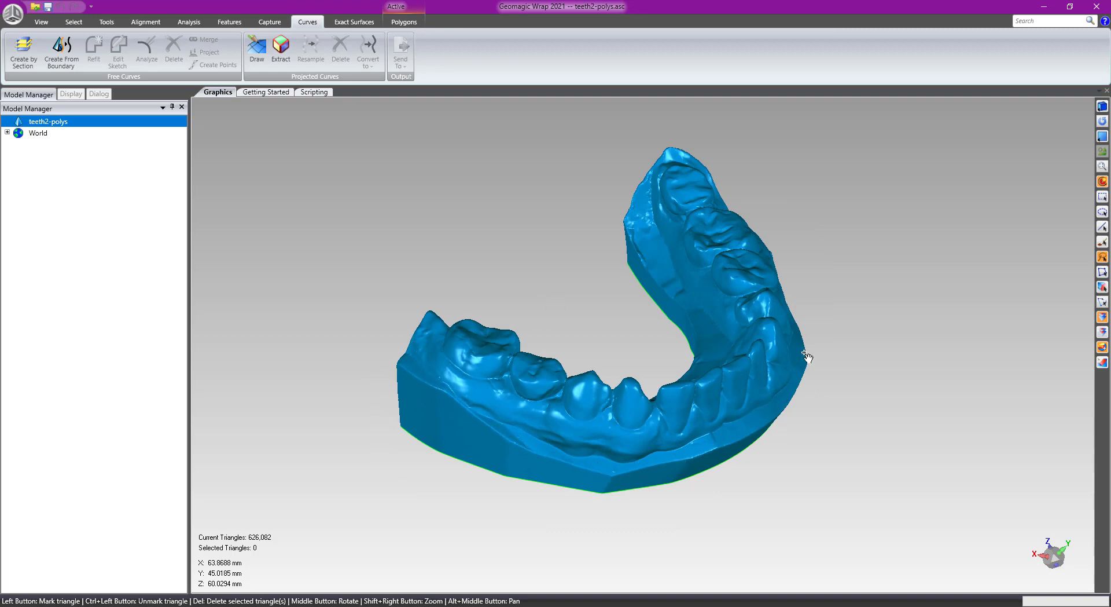
pyautogui.moveTo(690, 269); pyautogui.dragTo(705, 386, button='middle')
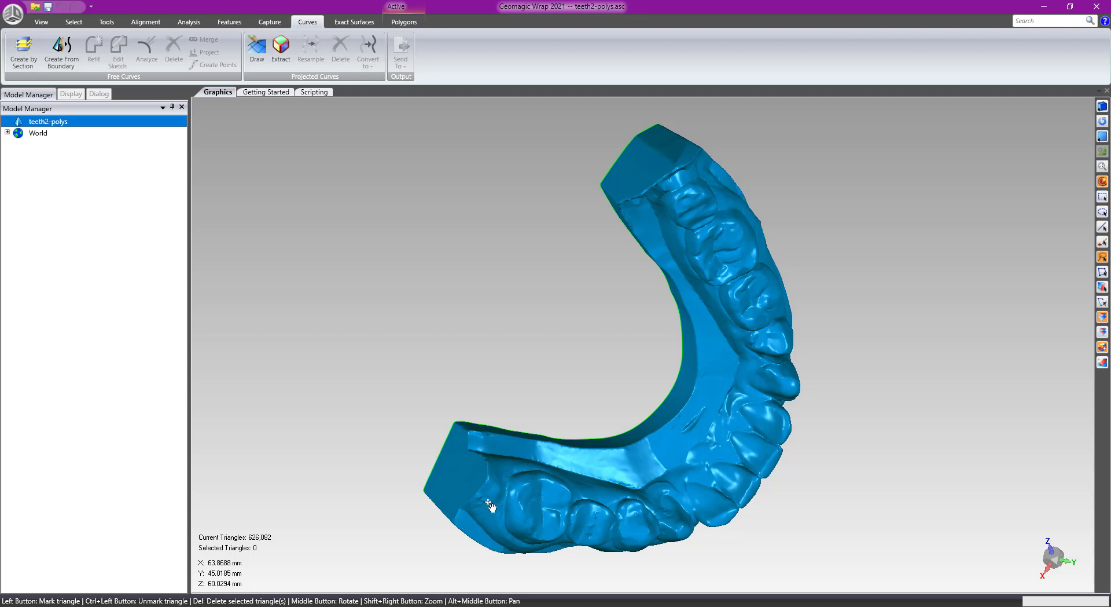
pyautogui.scroll(-2, 624, 427)
pyautogui.scroll(3, 624, 427)
pyautogui.scroll(-3, 633, 427)
pyautogui.moveTo(706, 455); pyautogui.dragTo(636, 281, button='middle')
pyautogui.keyDown('alt'); pyautogui.moveTo(648, 381); pyautogui.dragTo(623, 337, button='middle'); pyautogui.keyUp('alt')
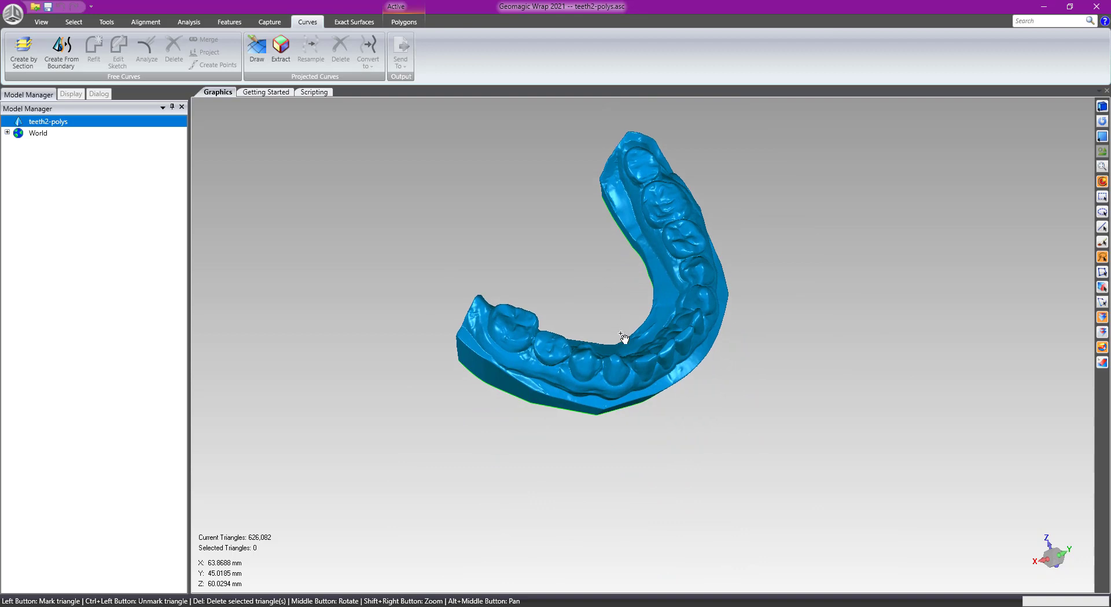
pyautogui.moveTo(579, 197); pyautogui.dragTo(639, 369, button='middle')
pyautogui.moveTo(612, 449); pyautogui.dragTo(610, 336, button='middle')
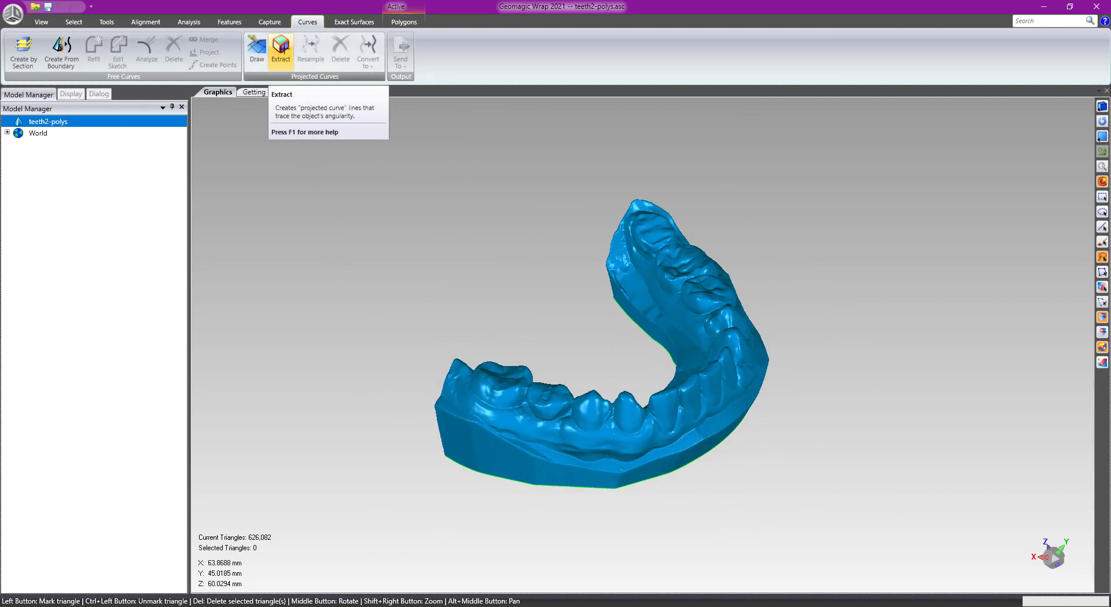
# Repair the teeth mesh with Mesh Doctor, keeping all problem types checked, and accept the result.
pyautogui.click(404, 22)
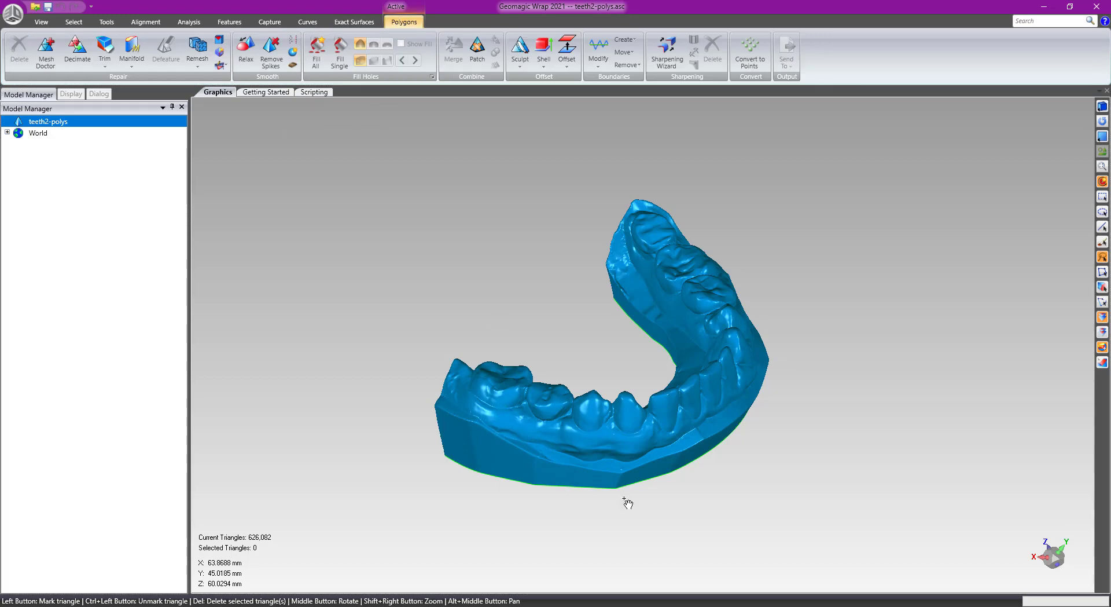
pyautogui.moveTo(628, 503); pyautogui.dragTo(576, 384, button='middle')
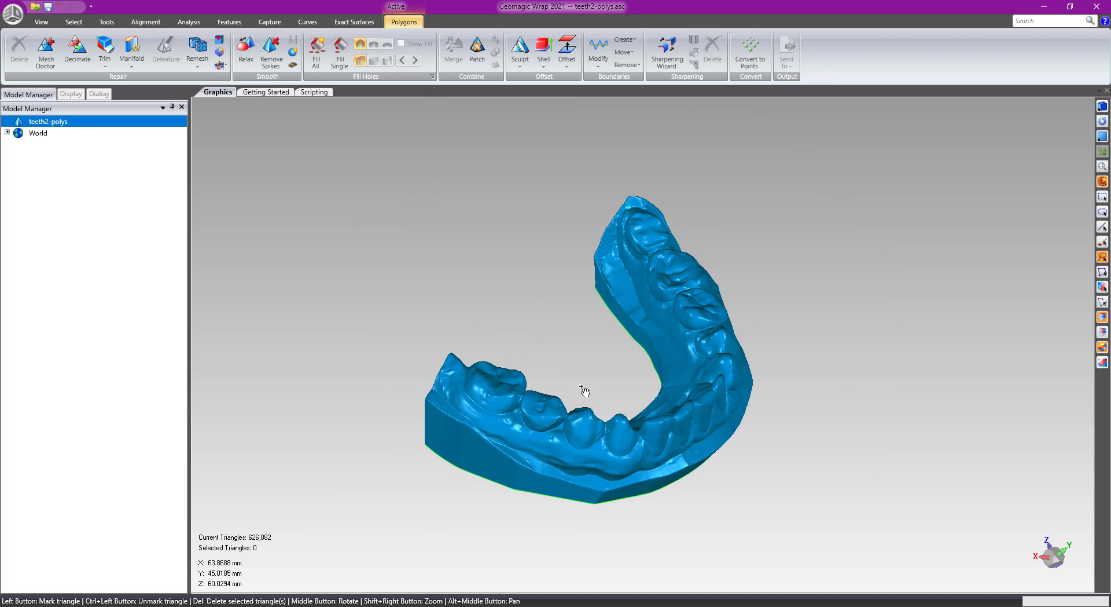
pyautogui.moveTo(620, 317); pyautogui.dragTo(518, 439, button='middle')
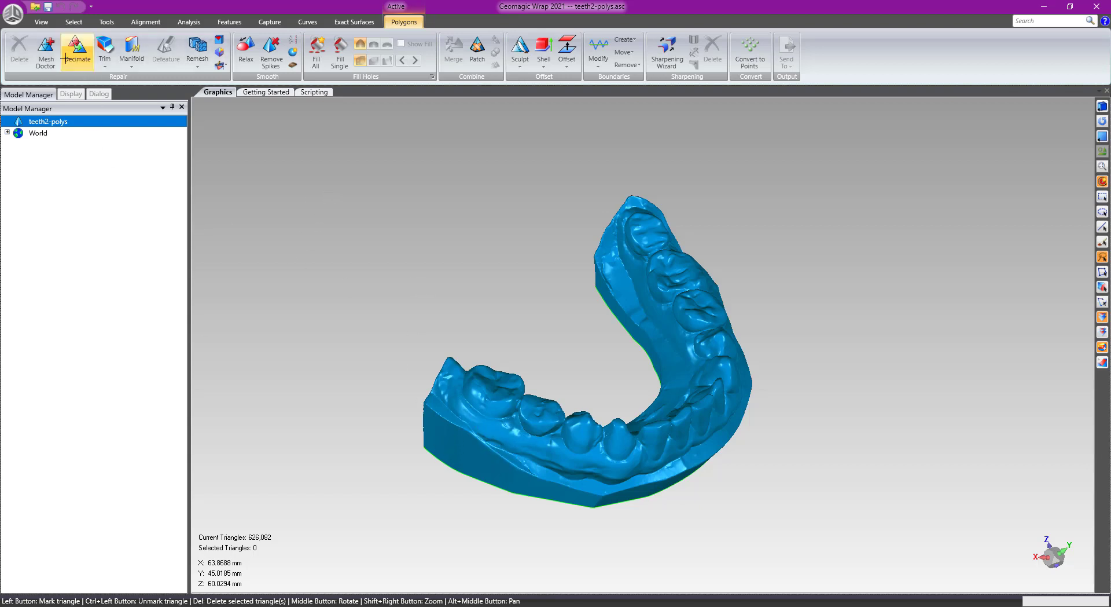
pyautogui.click(45, 56)
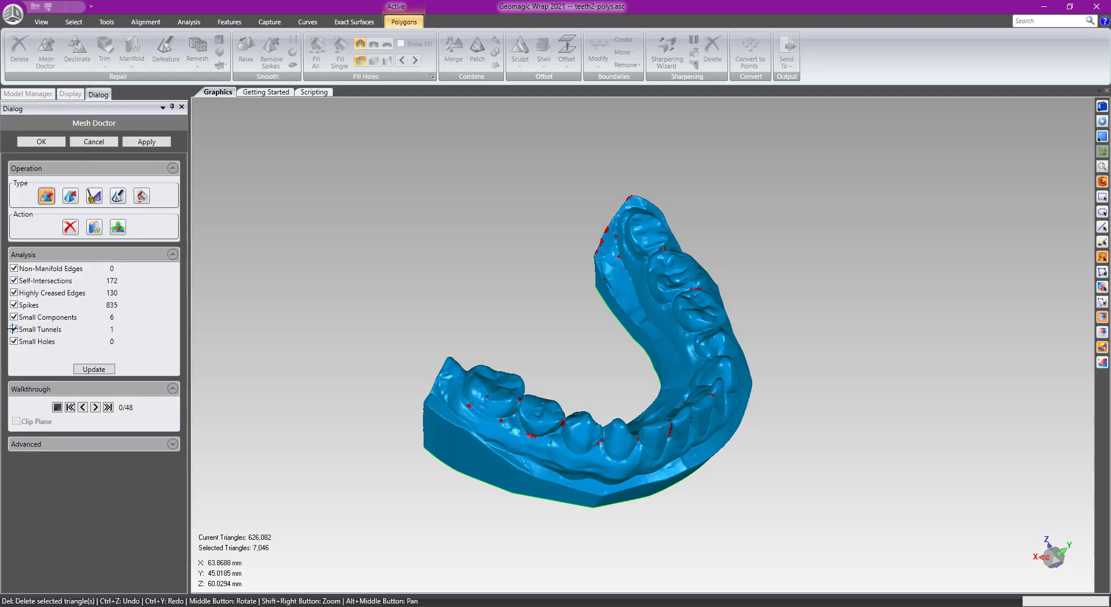
pyautogui.moveTo(459, 332); pyautogui.dragTo(507, 340, button='middle')
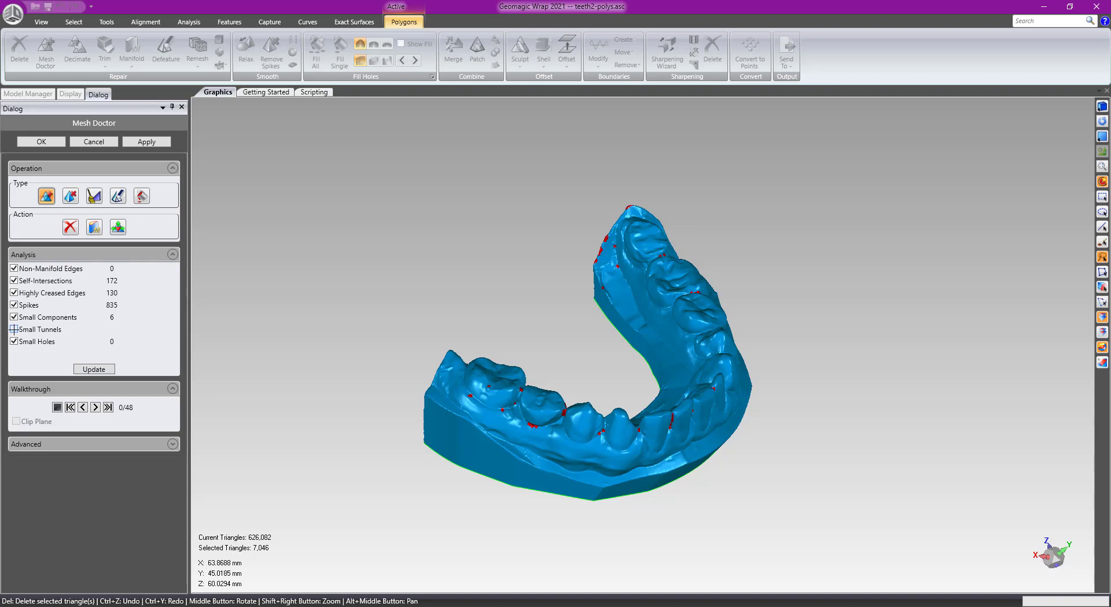
pyautogui.moveTo(573, 260); pyautogui.dragTo(608, 293, button='middle')
pyautogui.moveTo(576, 351); pyautogui.dragTo(589, 374, button='middle')
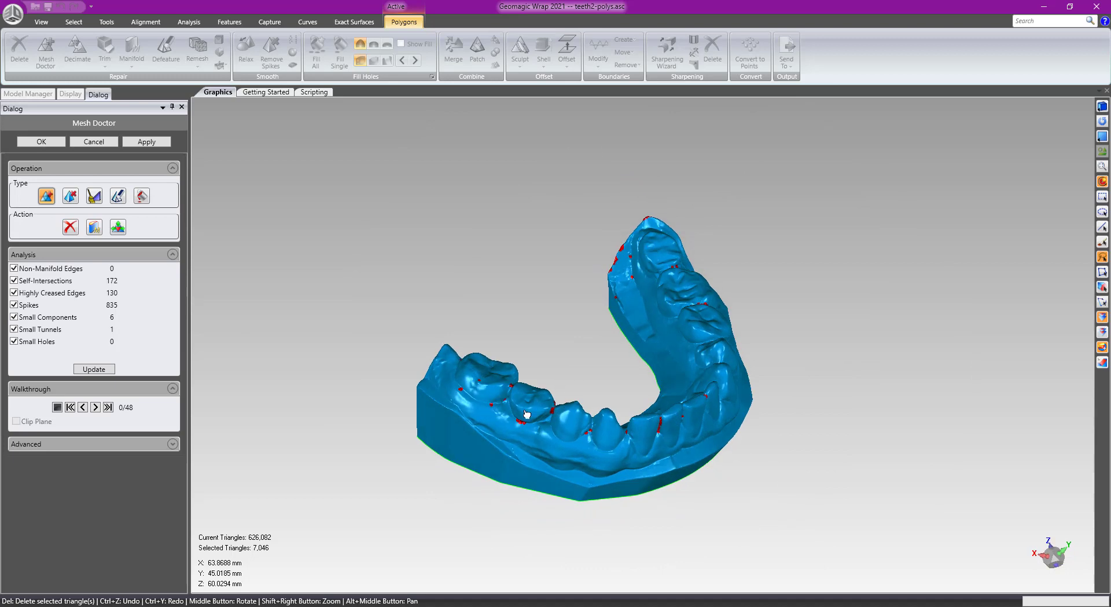
pyautogui.keyDown('alt'); pyautogui.moveTo(567, 327); pyautogui.dragTo(580, 278, button='middle'); pyautogui.keyUp('alt')
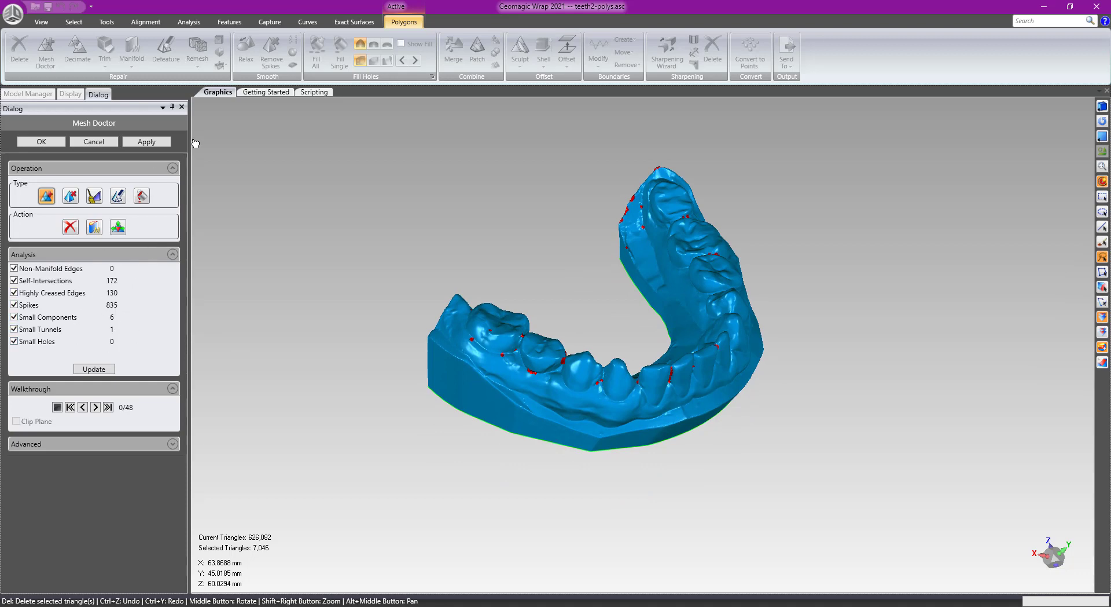
pyautogui.click(151, 141)
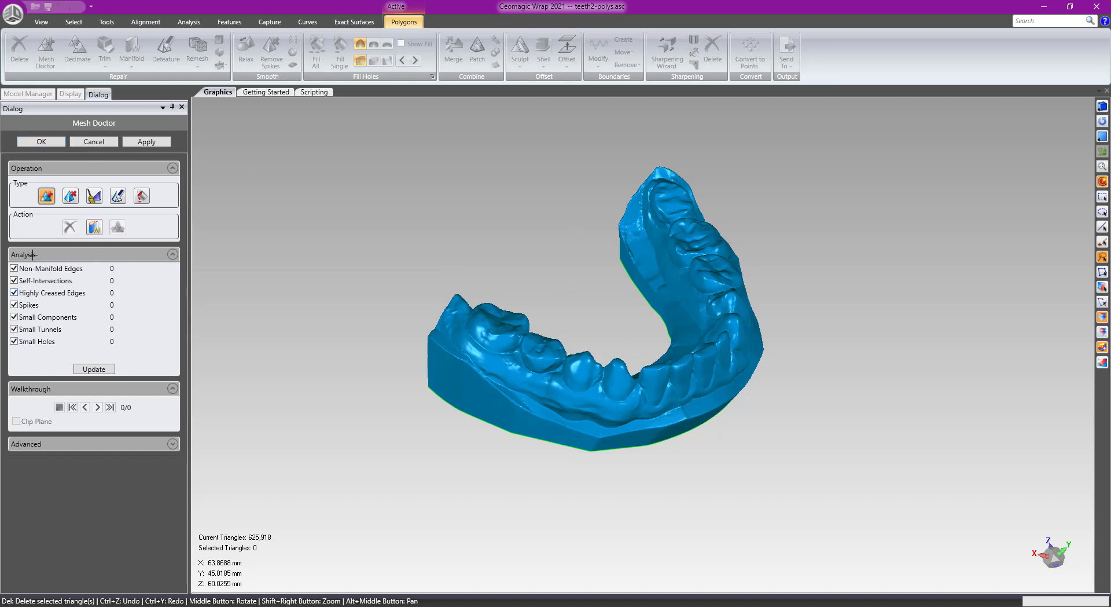
pyautogui.click(40, 138)
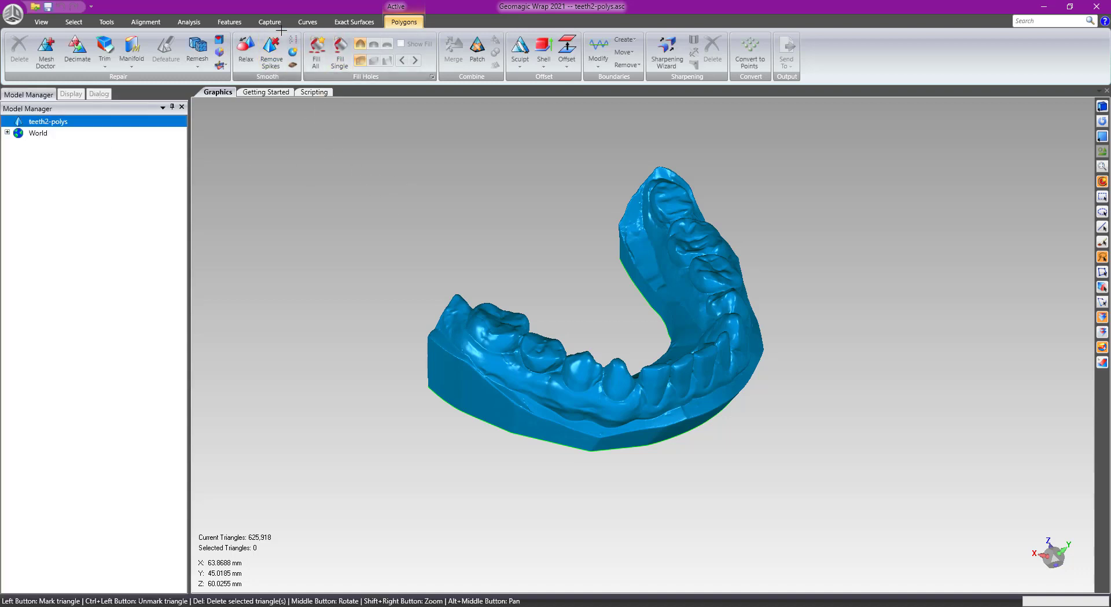
# Start extracting projected curves from the teeth mesh.
pyautogui.click(302, 23)
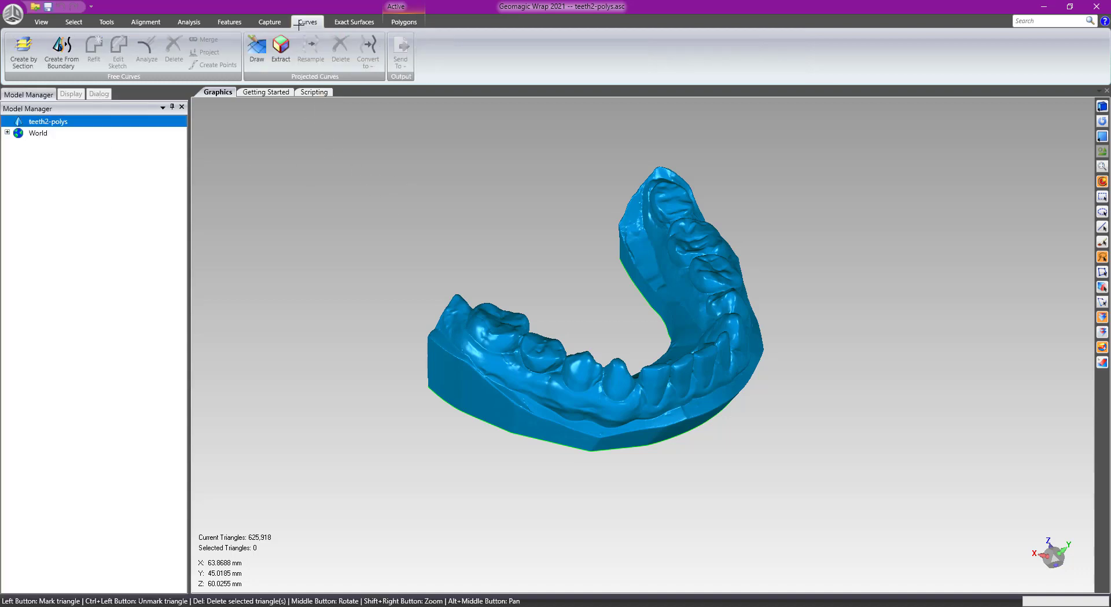
pyautogui.click(281, 58)
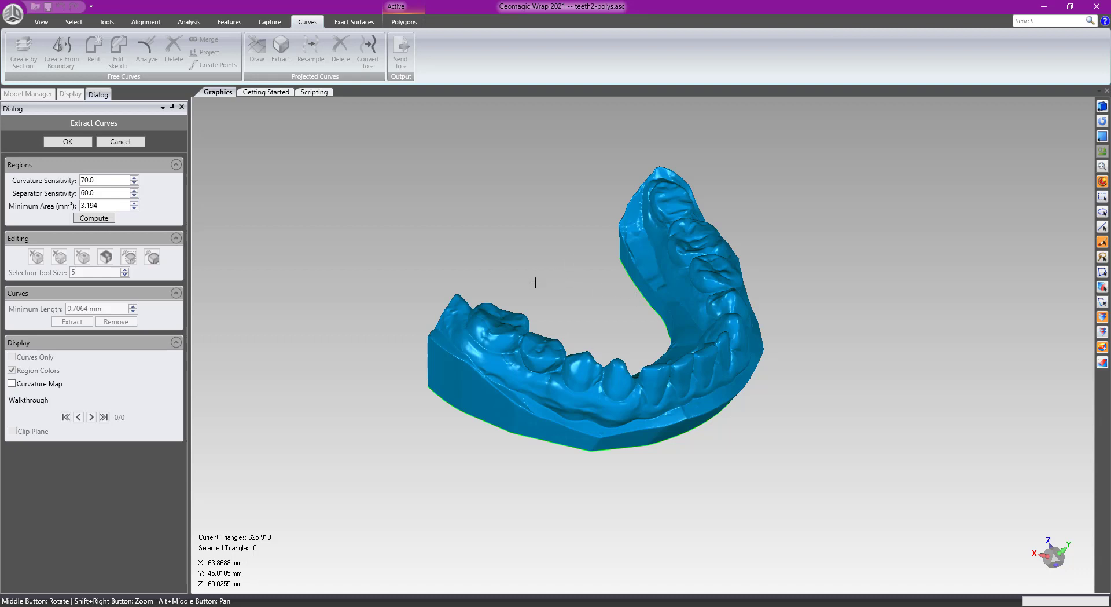
pyautogui.moveTo(571, 280)
pyautogui.mouseDown(button='middle')
pyautogui.moveTo(558, 215)
pyautogui.moveTo(588, 255)
pyautogui.moveTo(566, 289)
pyautogui.mouseUp(button='middle')
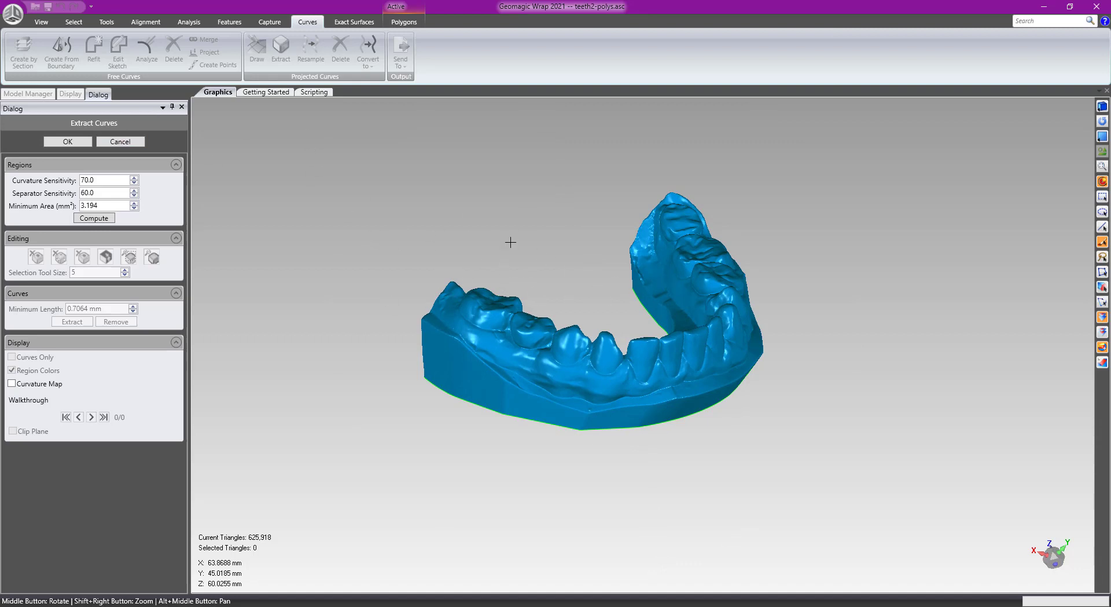
pyautogui.moveTo(555, 239); pyautogui.dragTo(548, 273, button='middle')
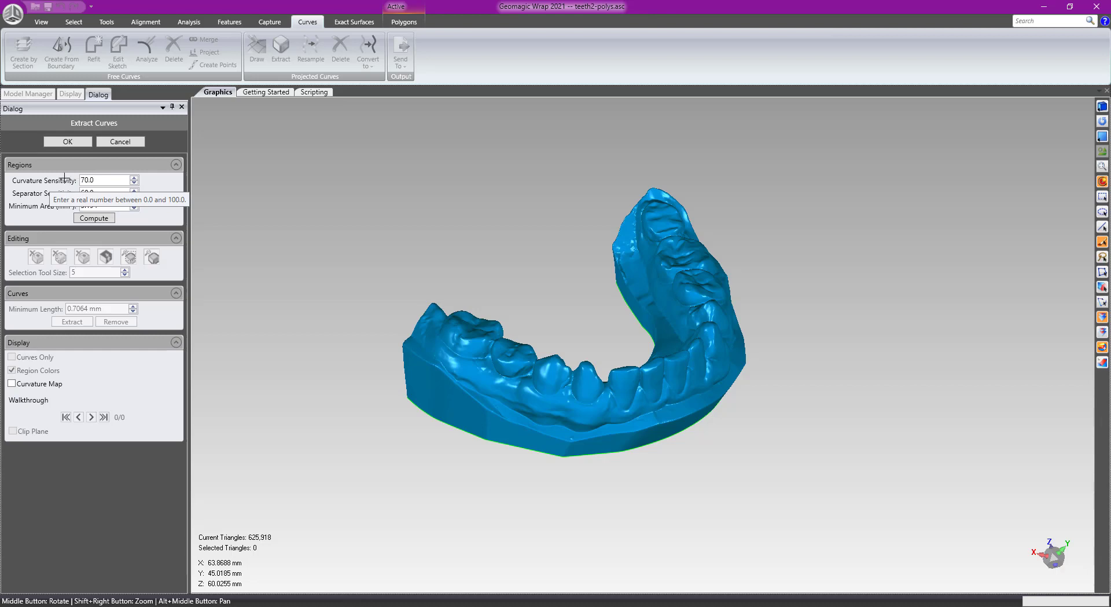
# Inspect the back teeth, the grooves between them, their gum boundaries and the outer edge of the base up close.
pyautogui.scroll(5, 421, 344)
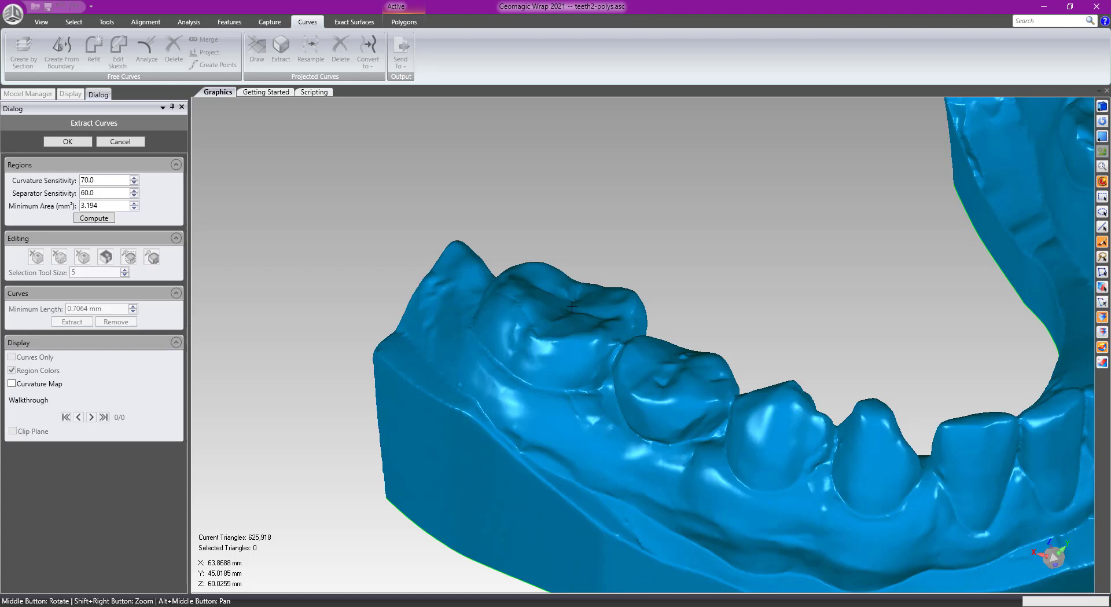
pyautogui.moveTo(572, 307); pyautogui.dragTo(670, 411, button='middle')
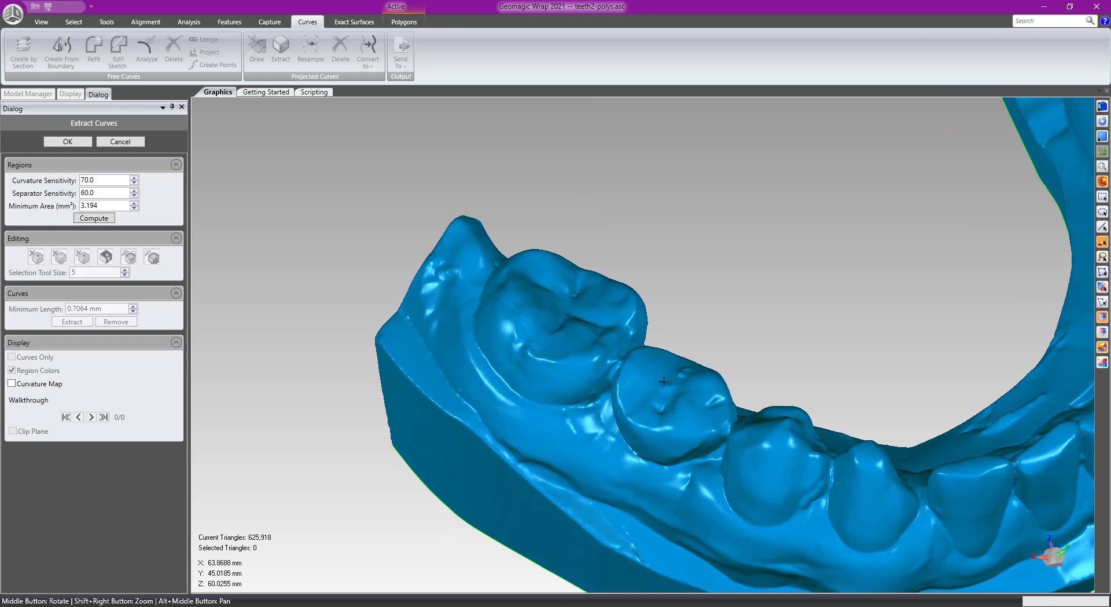
pyautogui.scroll(5, 658, 362)
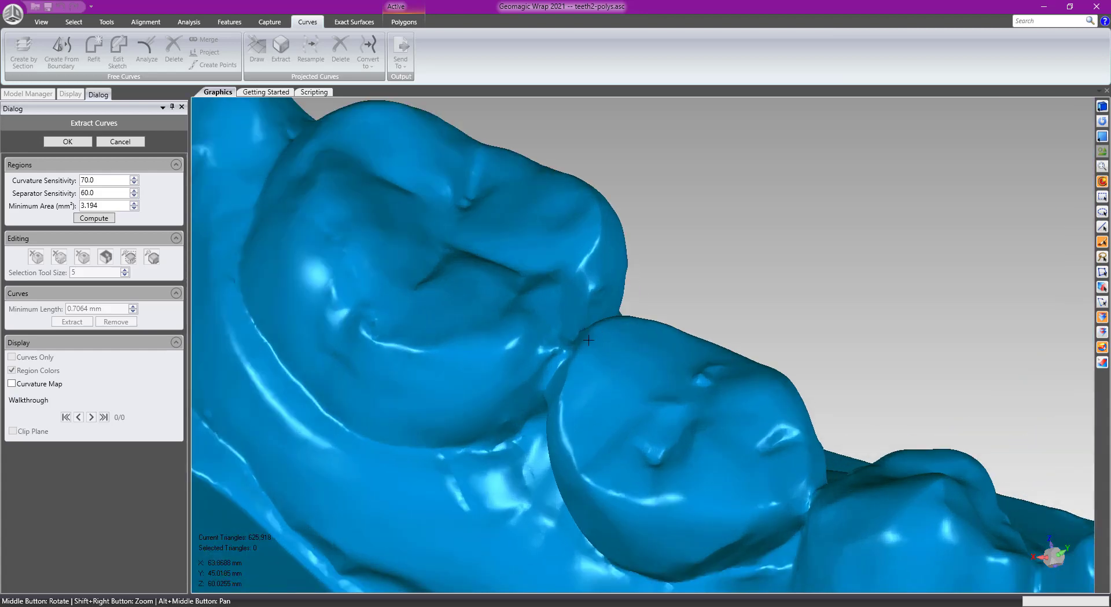
pyautogui.scroll(-6, 625, 378)
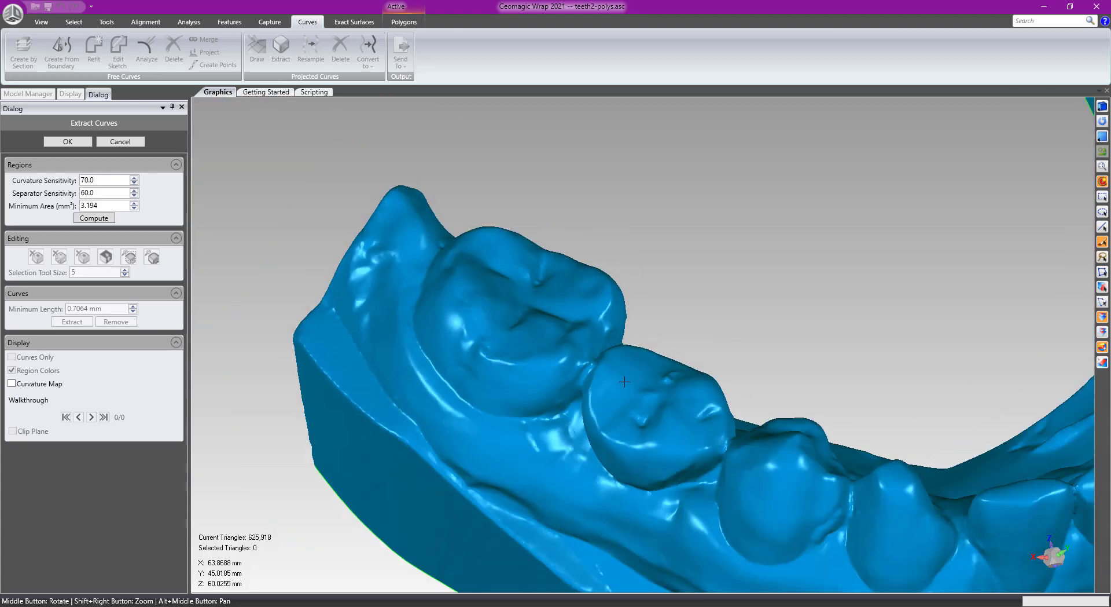
pyautogui.moveTo(730, 326); pyautogui.dragTo(561, 260, button='middle')
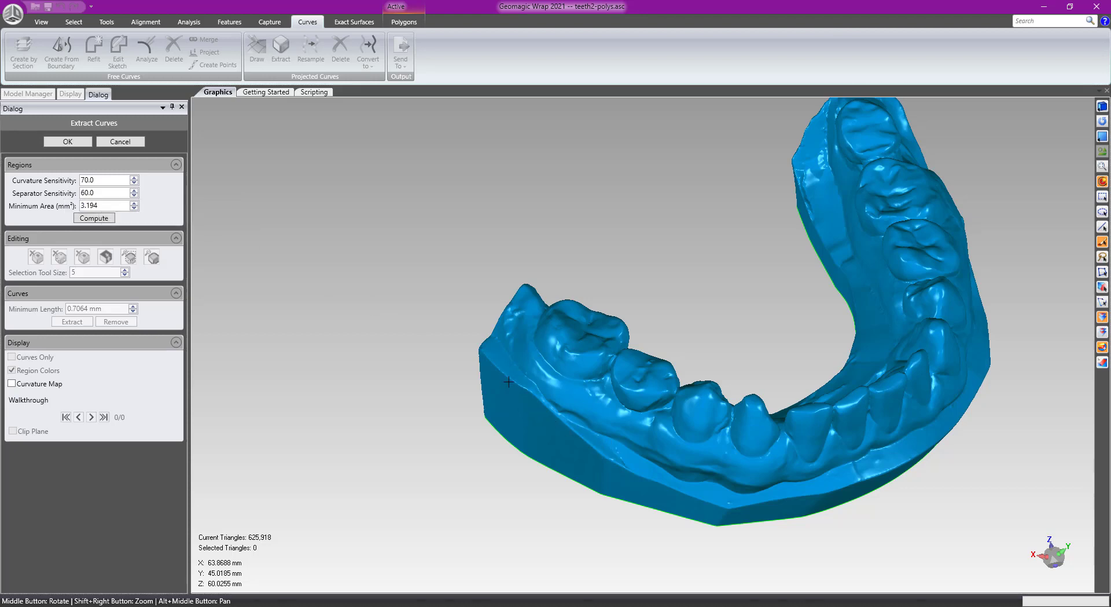
pyautogui.scroll(5, 510, 381)
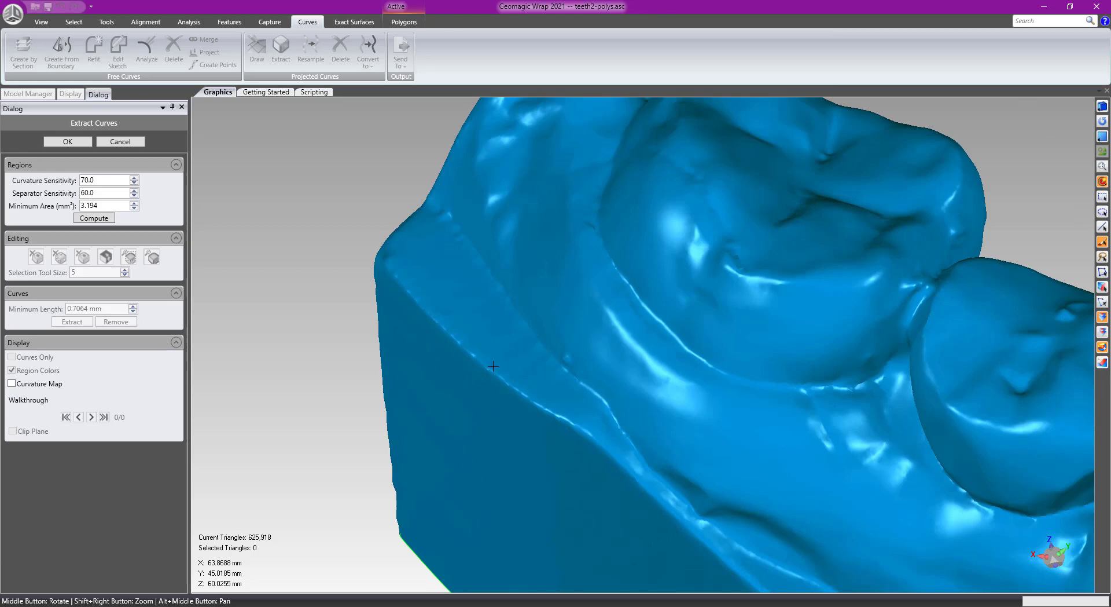
pyautogui.scroll(5, 462, 344)
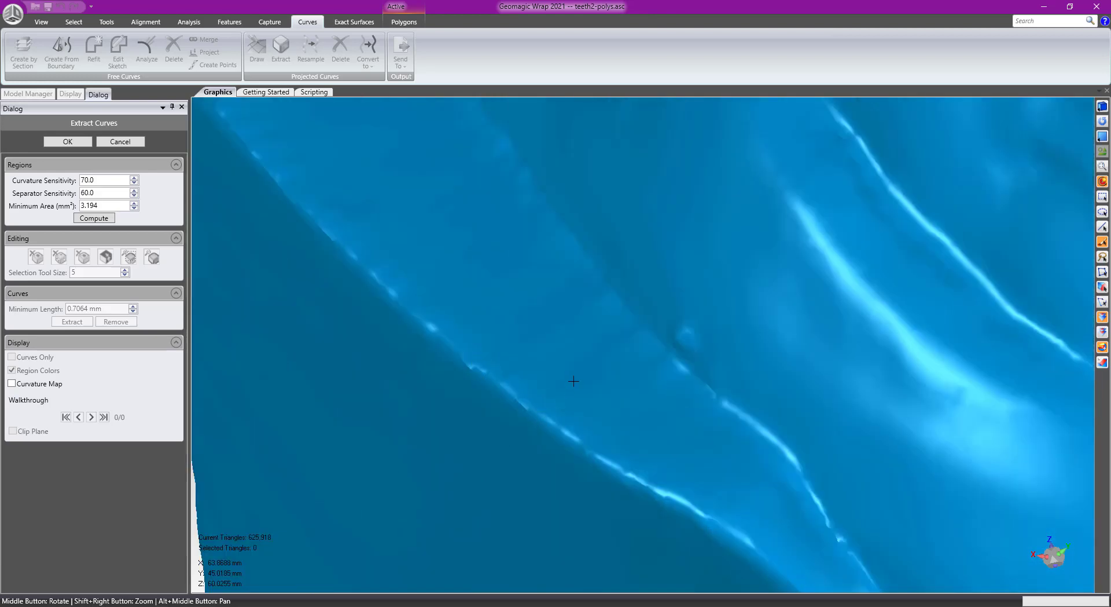
pyautogui.scroll(-2, 573, 381)
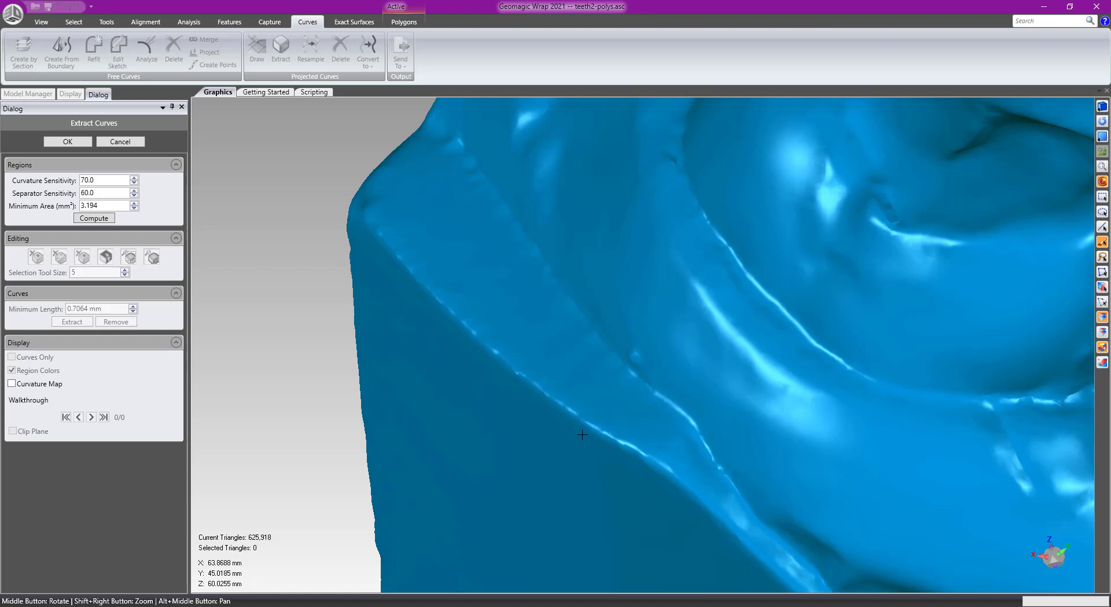
pyautogui.scroll(1, 570, 398)
pyautogui.scroll(-4, 579, 400)
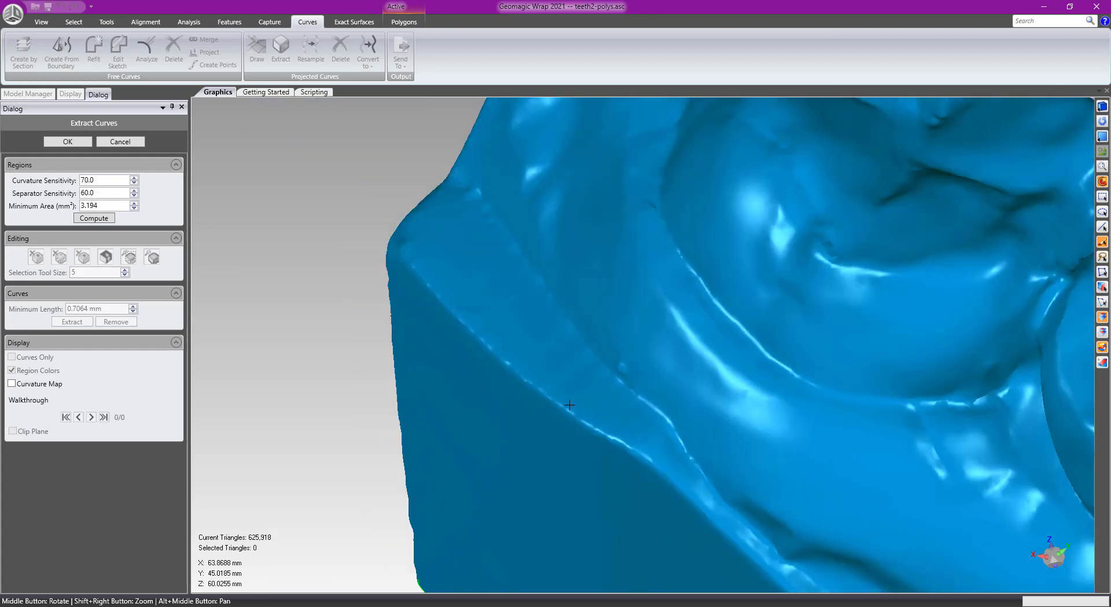
pyautogui.scroll(-5, 614, 341)
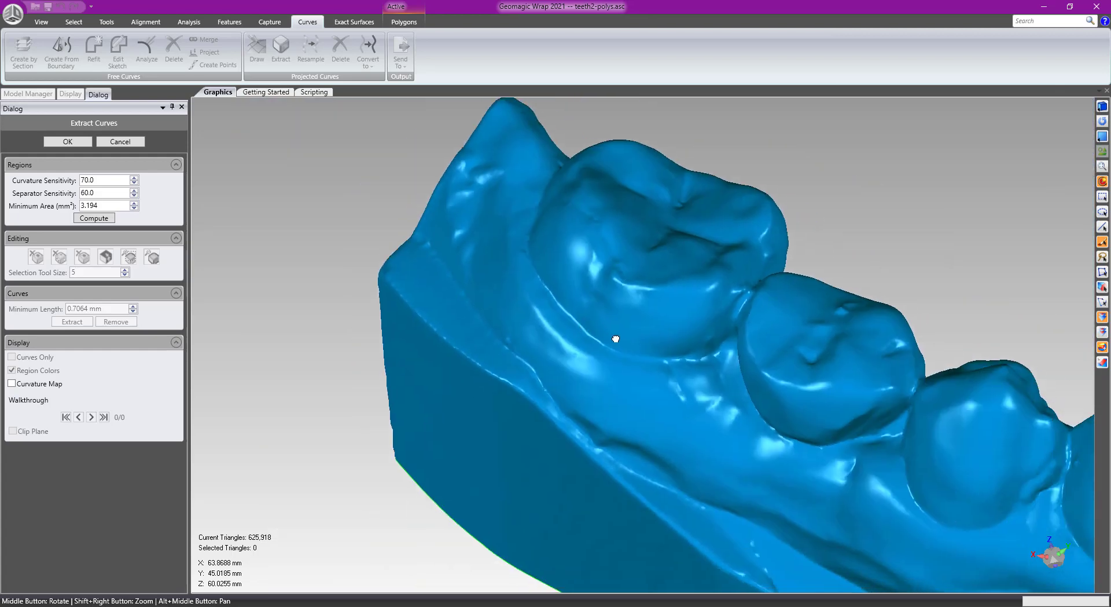
pyautogui.moveTo(725, 291); pyautogui.dragTo(568, 324, button='middle')
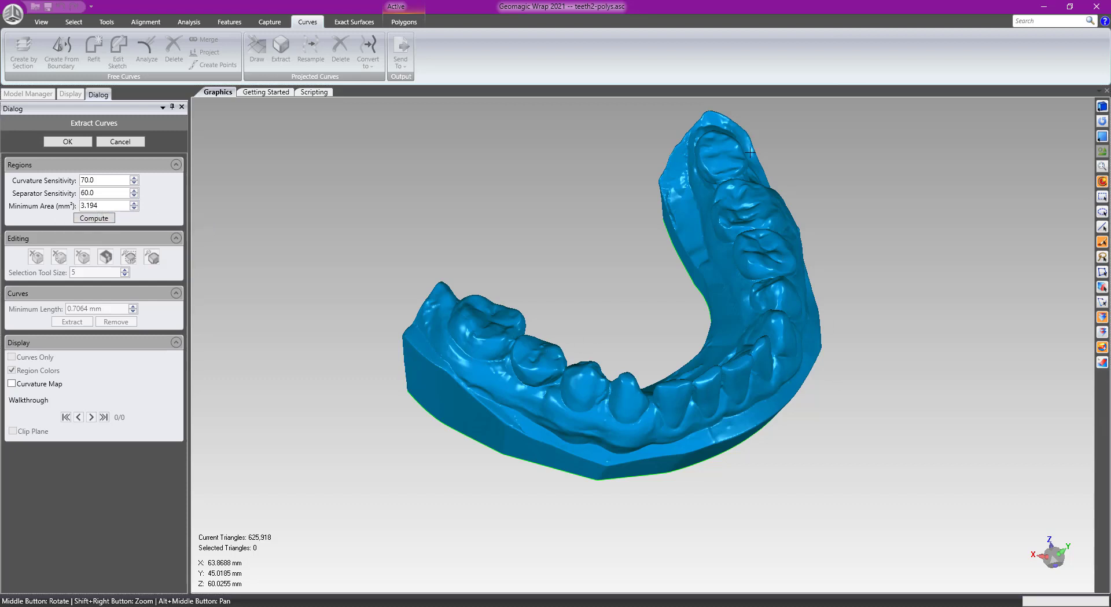
# Compute the mesh regions with curvature sensitivity 70, separator sensitivity 60 and a minimum area of 3.194 mm².
pyautogui.click(95, 218)
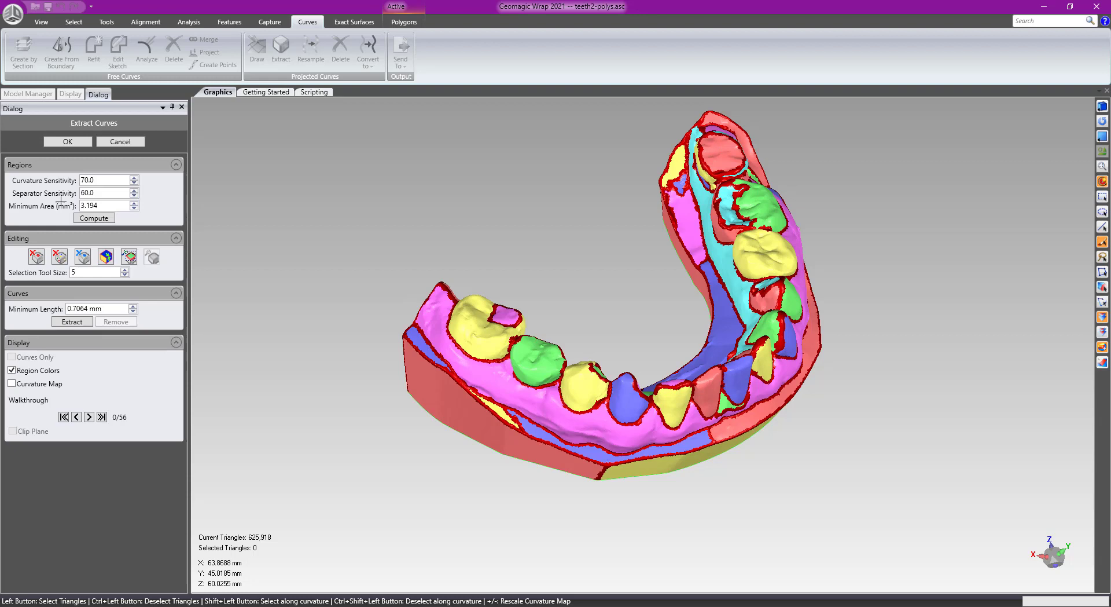
pyautogui.moveTo(106, 205); pyautogui.dragTo(76, 205)
pyautogui.click(145, 217)
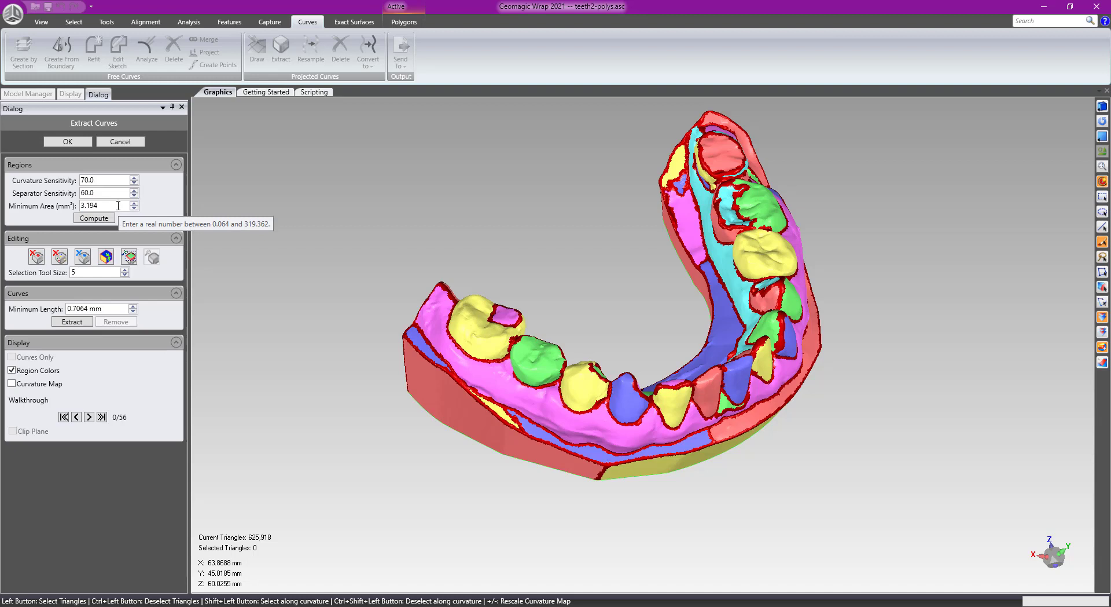
# Set the minimum region area to 200 mm² and recompute the regions.
pyautogui.moveTo(118, 204); pyautogui.dragTo(76, 206)
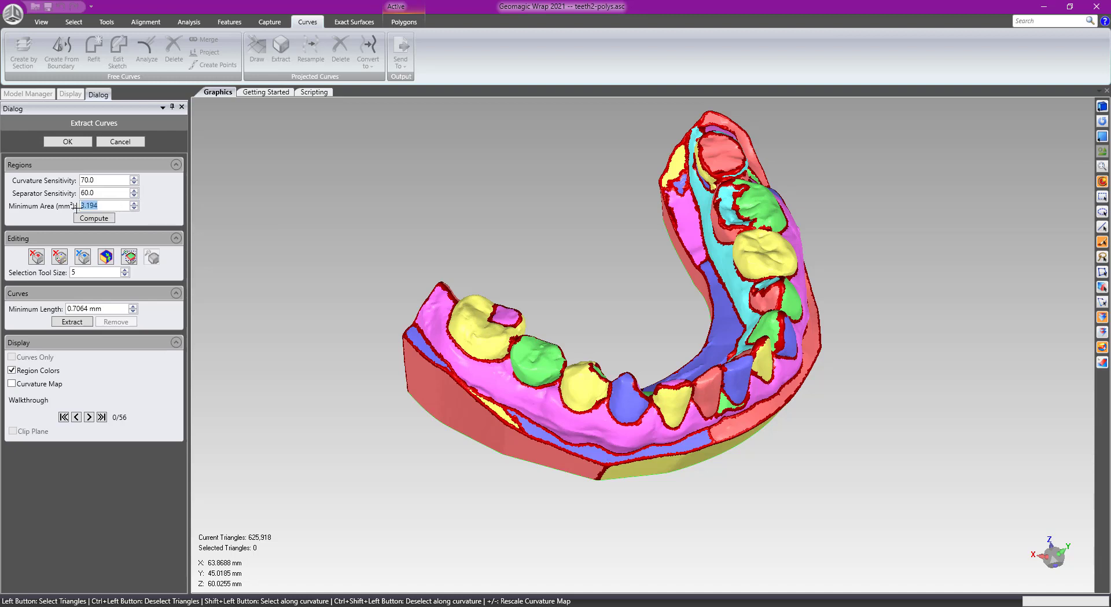
pyautogui.write('200')
pyautogui.click(101, 217)
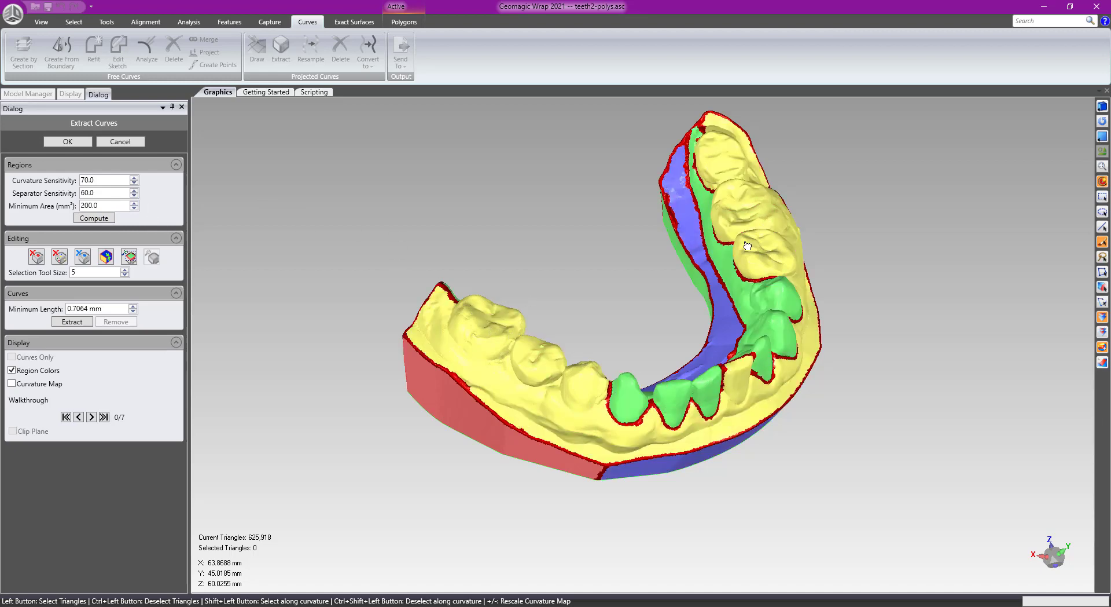
pyautogui.moveTo(747, 244); pyautogui.dragTo(776, 509, button='middle')
pyautogui.moveTo(729, 253); pyautogui.dragTo(608, 278, button='middle')
pyautogui.moveTo(629, 218); pyautogui.dragTo(628, 264, button='middle')
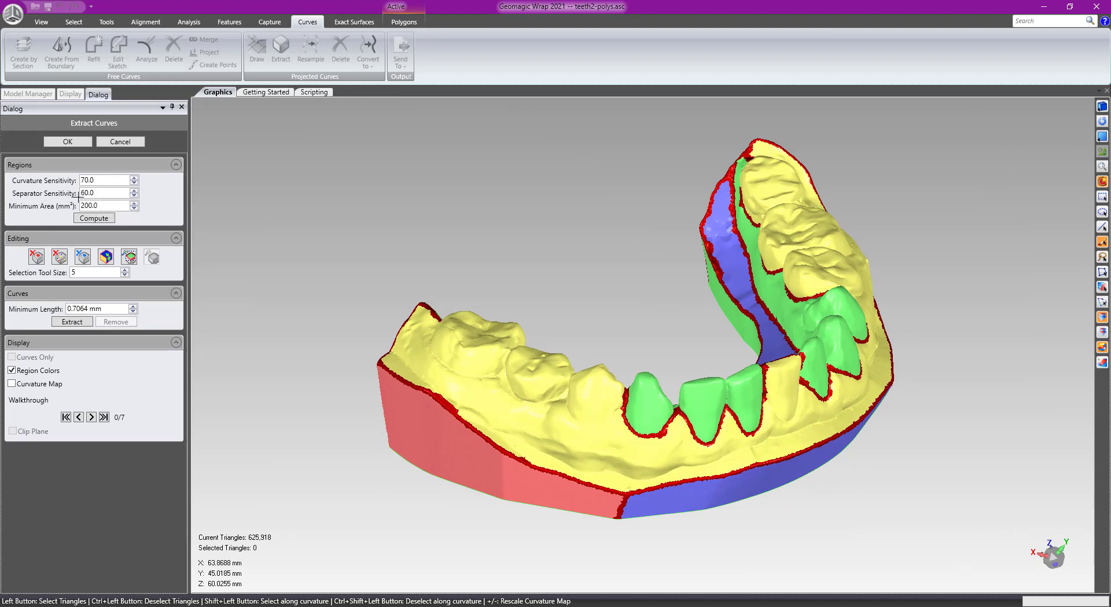
# Set the separator sensitivity to 20 and recompute the regions.
pyautogui.moveTo(107, 196); pyautogui.dragTo(44, 196)
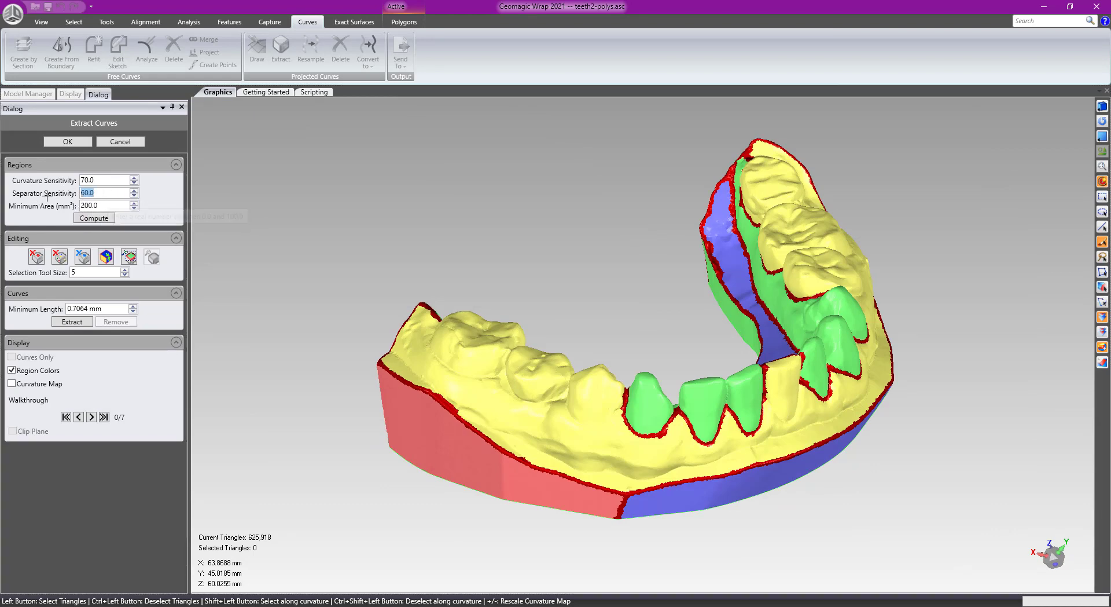
pyautogui.write('20')
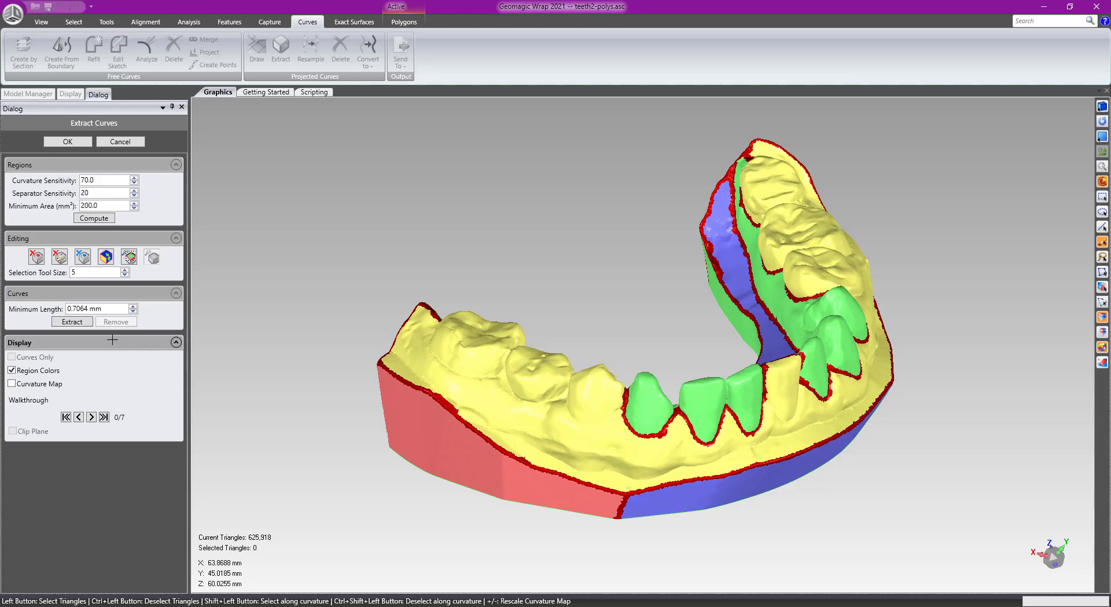
pyautogui.click(87, 222)
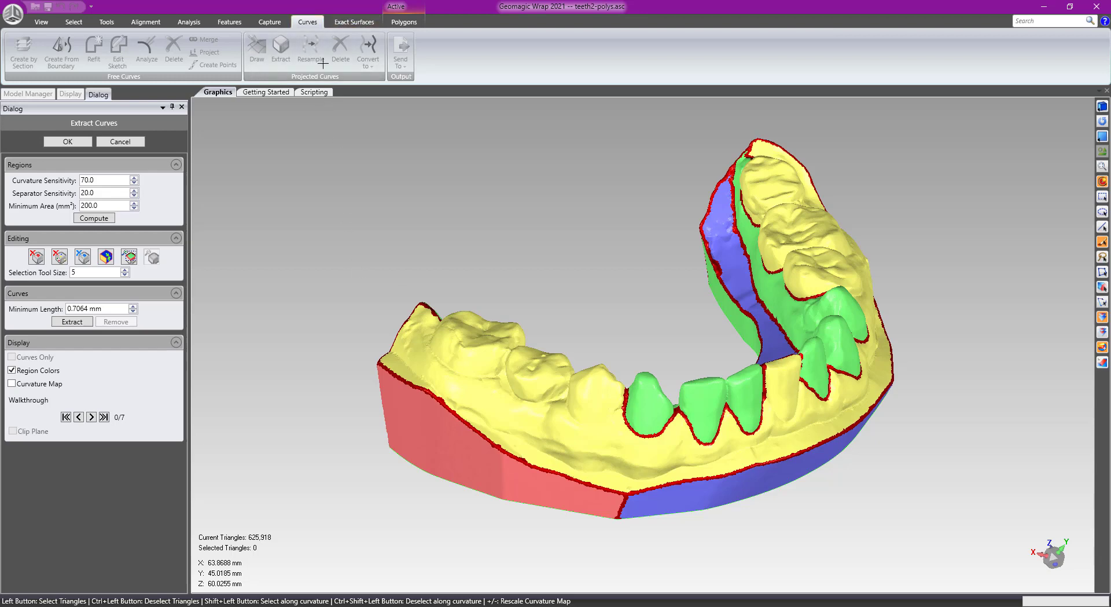
pyautogui.click(402, 23)
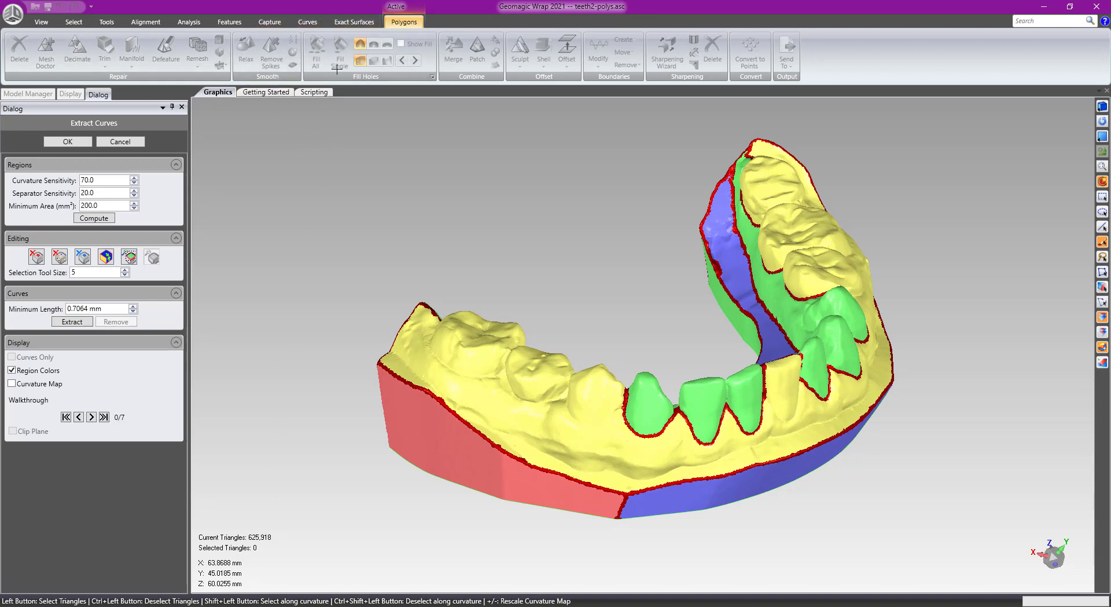
pyautogui.click(307, 21)
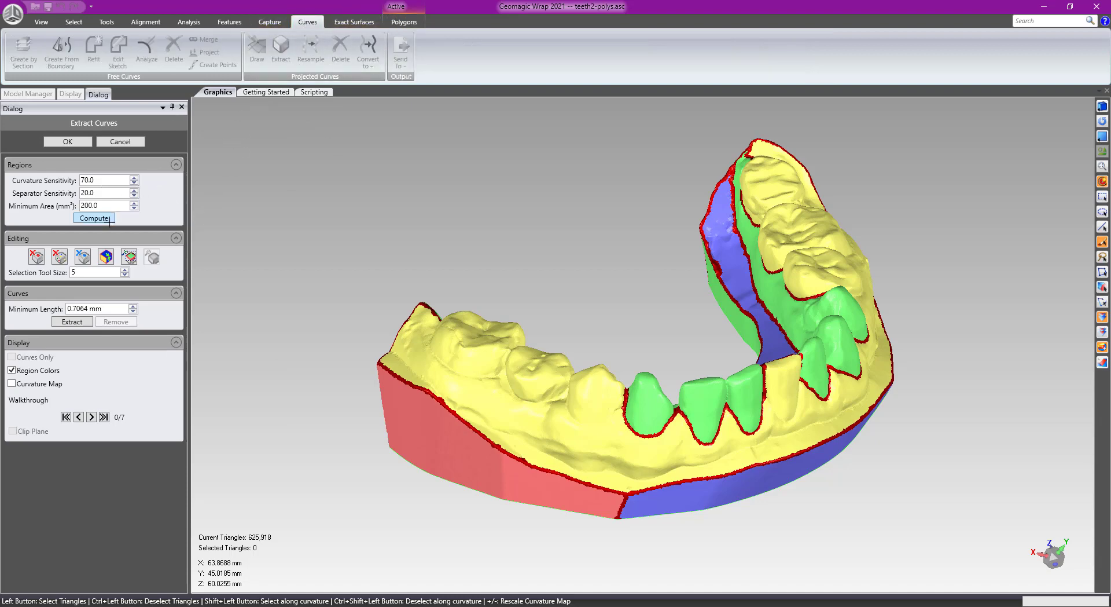
# Set the curvature sensitivity to 80 and recompute the regions.
pyautogui.moveTo(536, 349); pyautogui.dragTo(538, 372, button='middle')
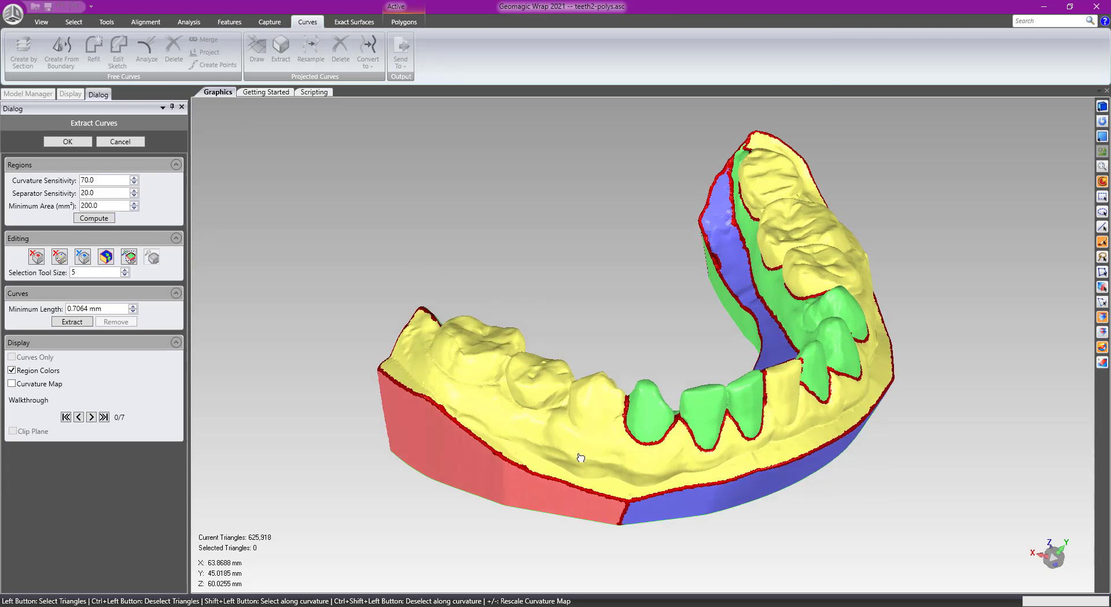
pyautogui.scroll(-2, 612, 506)
pyautogui.scroll(5, 544, 476)
pyautogui.scroll(1, 544, 476)
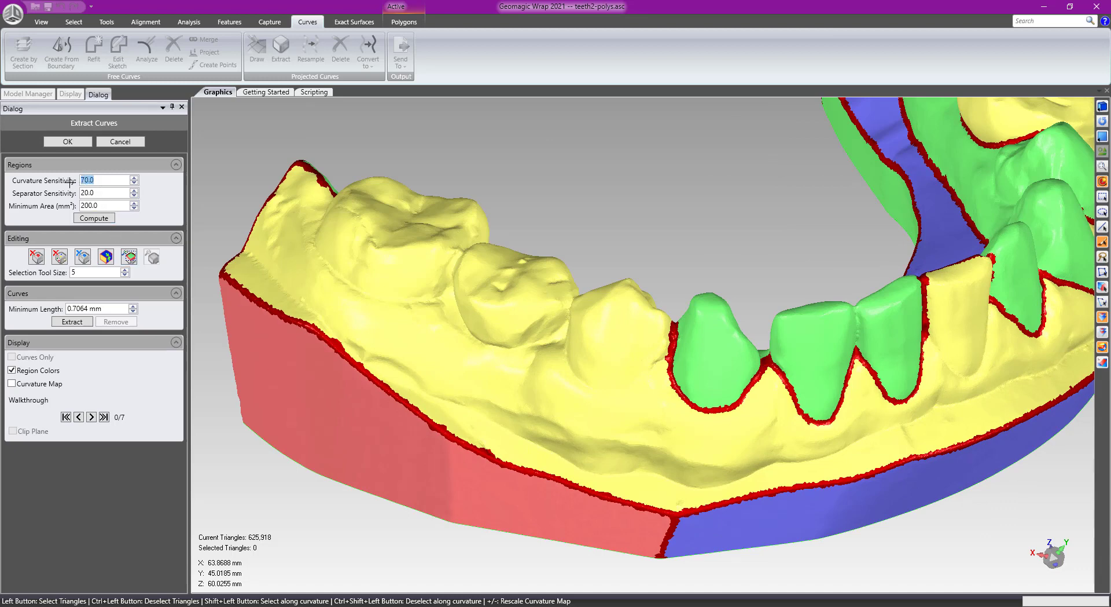
pyautogui.scroll(-3, 294, 216)
pyautogui.doubleClick(90, 181)
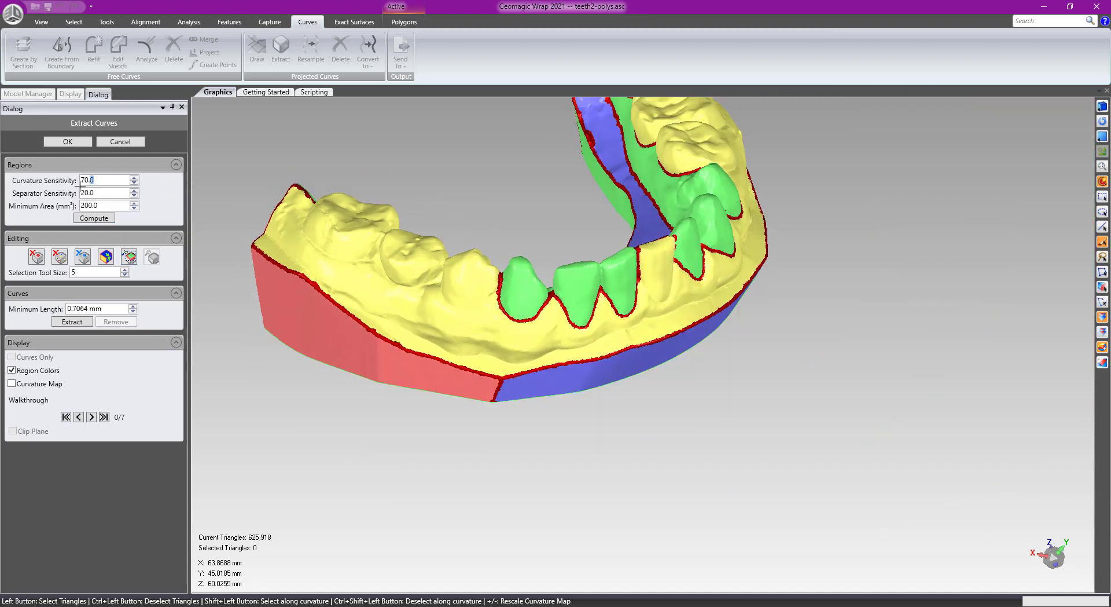
pyautogui.write('80')
pyautogui.click(106, 218)
pyautogui.moveTo(424, 201); pyautogui.dragTo(504, 277, button='middle')
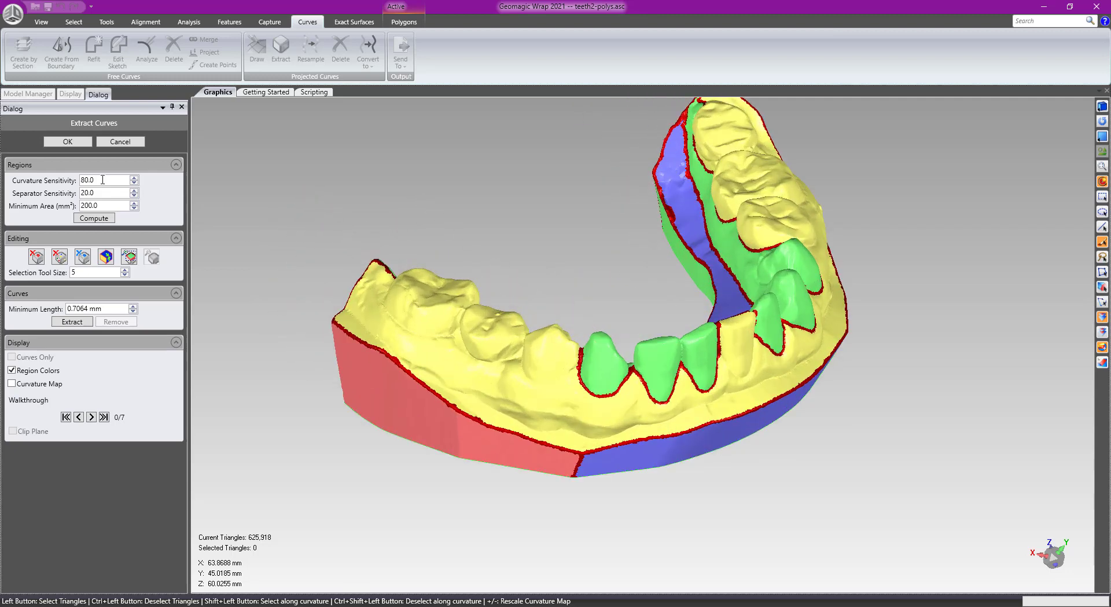
# Raise the curvature sensitivity to 90 and recompute the regions.
pyautogui.moveTo(103, 180); pyautogui.dragTo(63, 180)
pyautogui.write('90')
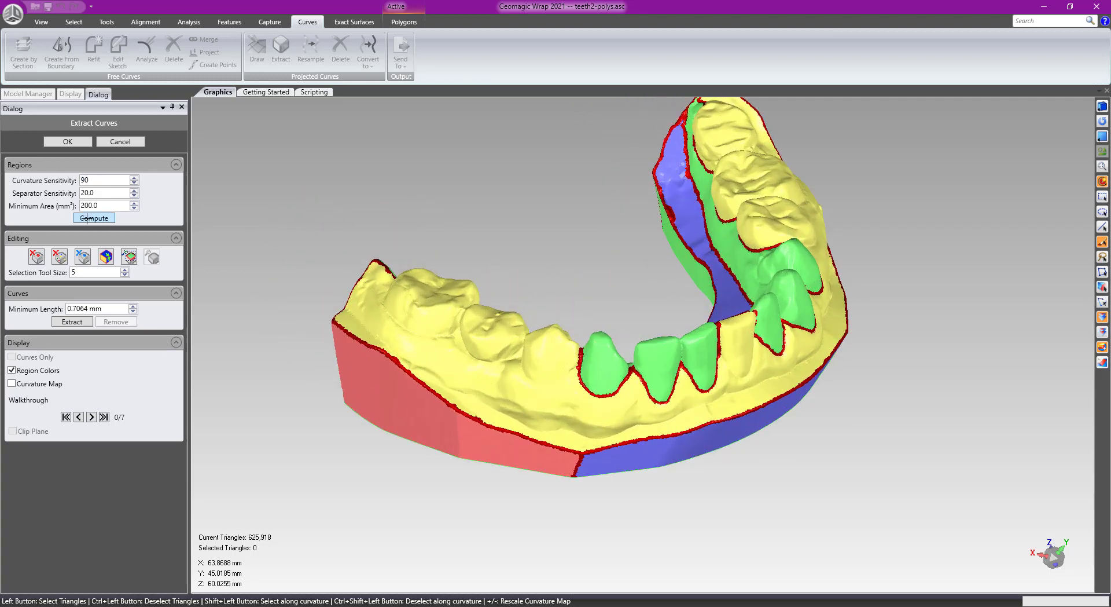
pyautogui.click(87, 218)
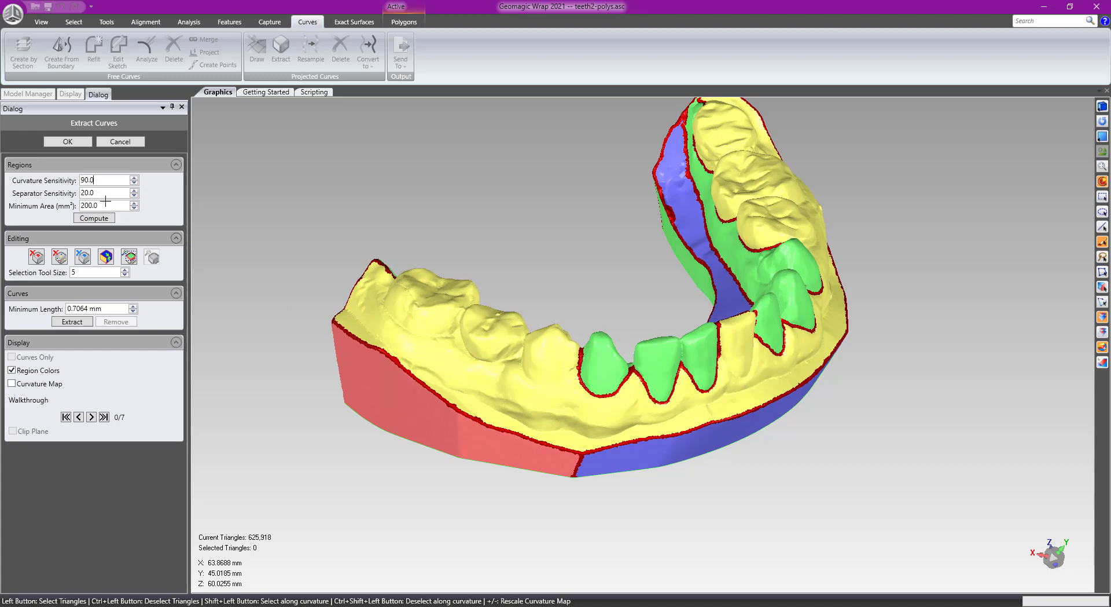
# Lower the minimum region area to 150 mm² and recompute the regions.
pyautogui.moveTo(104, 206); pyautogui.dragTo(66, 208)
pyautogui.write('150')
pyautogui.click(102, 219)
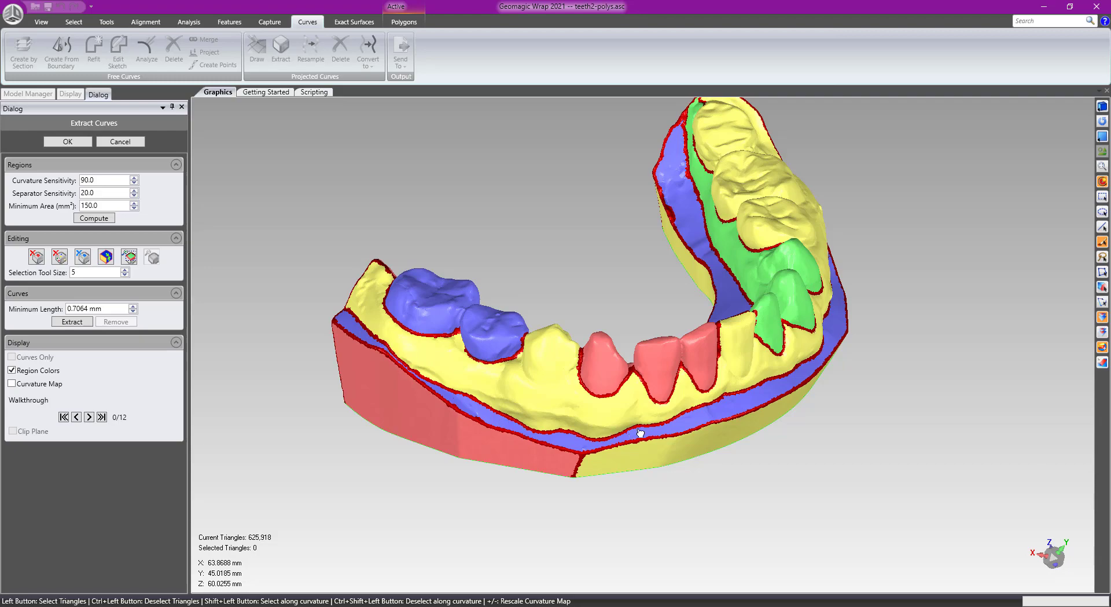
pyautogui.moveTo(778, 392); pyautogui.dragTo(900, 363, button='middle')
pyautogui.moveTo(989, 191); pyautogui.dragTo(940, 302, button='middle')
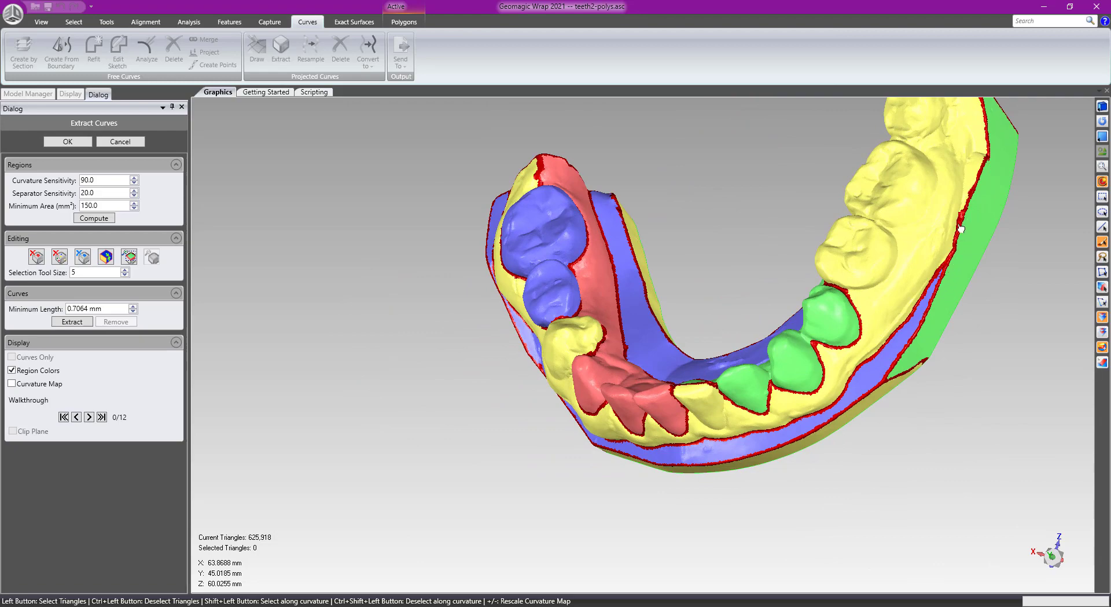
pyautogui.moveTo(799, 412); pyautogui.dragTo(560, 241, button='middle')
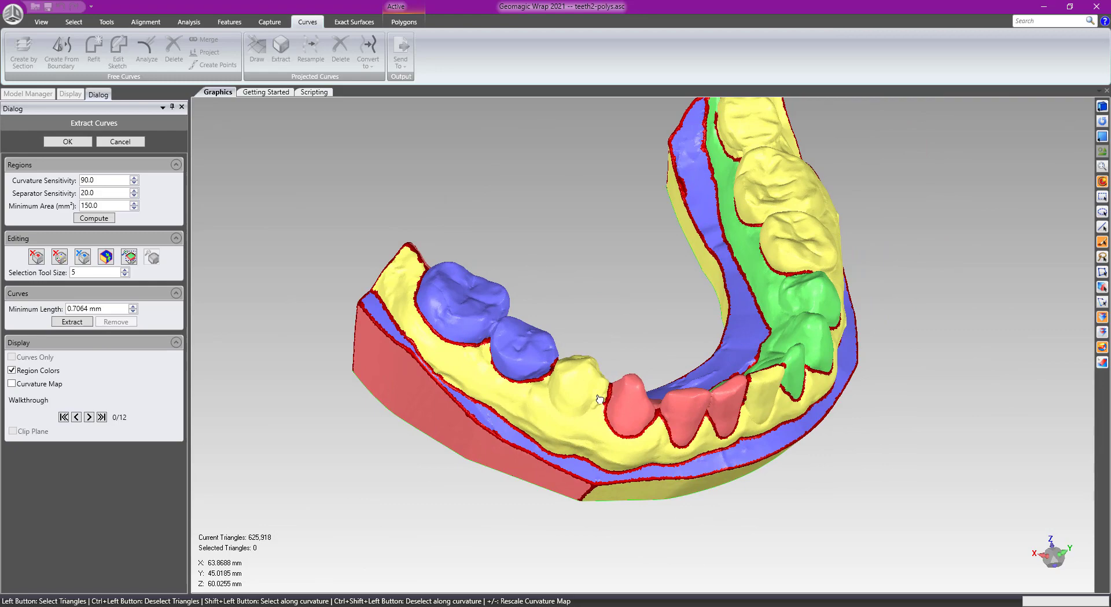
pyautogui.moveTo(478, 255); pyautogui.dragTo(602, 258, button='middle')
pyautogui.moveTo(521, 364); pyautogui.dragTo(530, 295, button='middle')
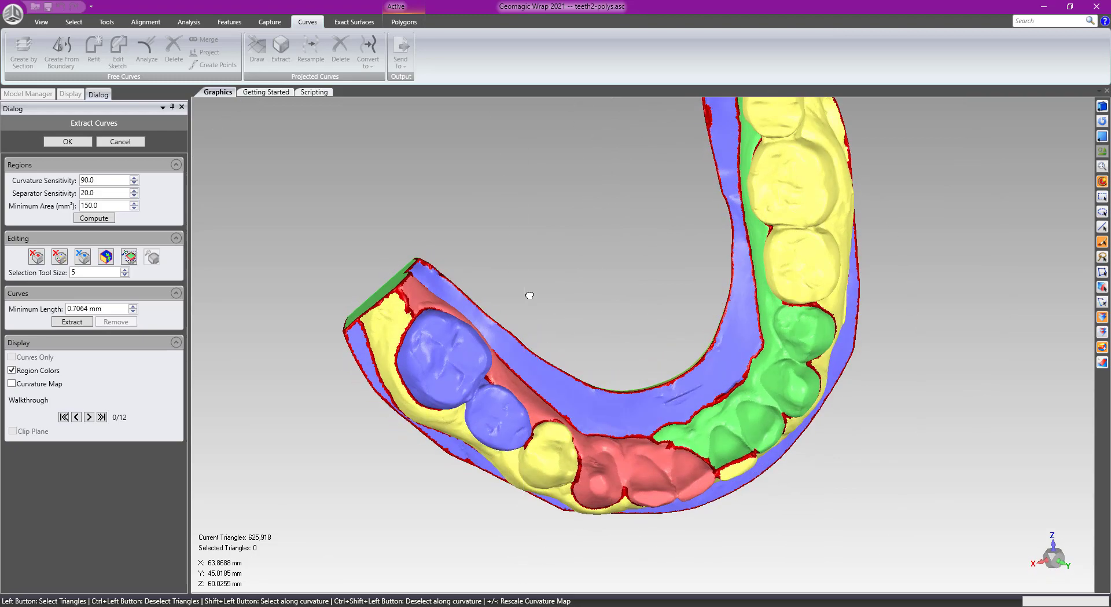
# Hide the region colors and examine the separator lines around the molars and premolars on the outer side.
pyautogui.moveTo(594, 383); pyautogui.dragTo(587, 177, button='middle')
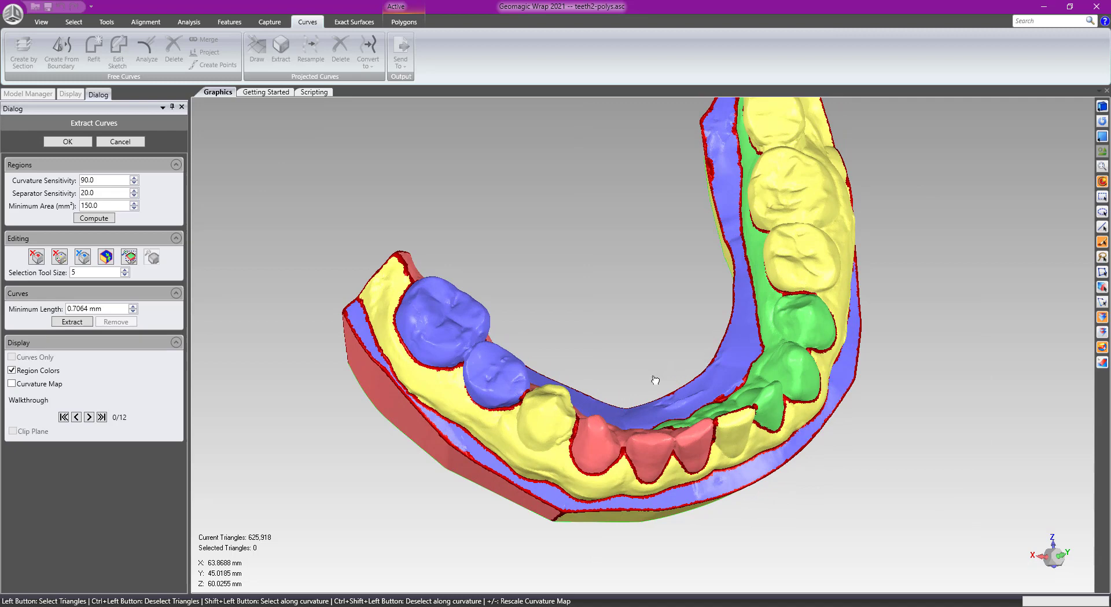
pyautogui.click(11, 370)
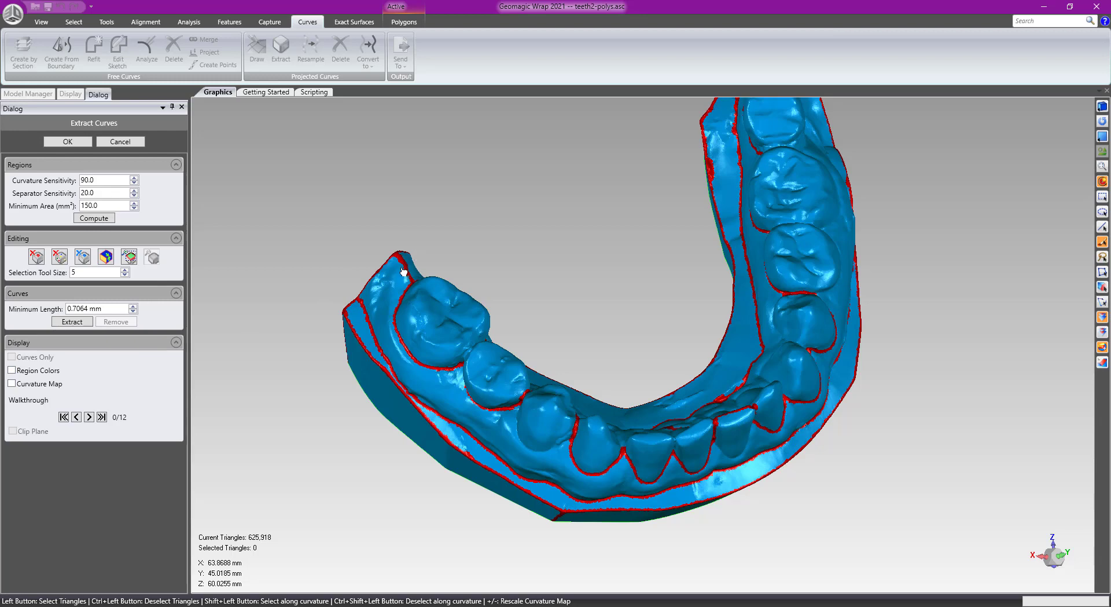
pyautogui.click(11, 370)
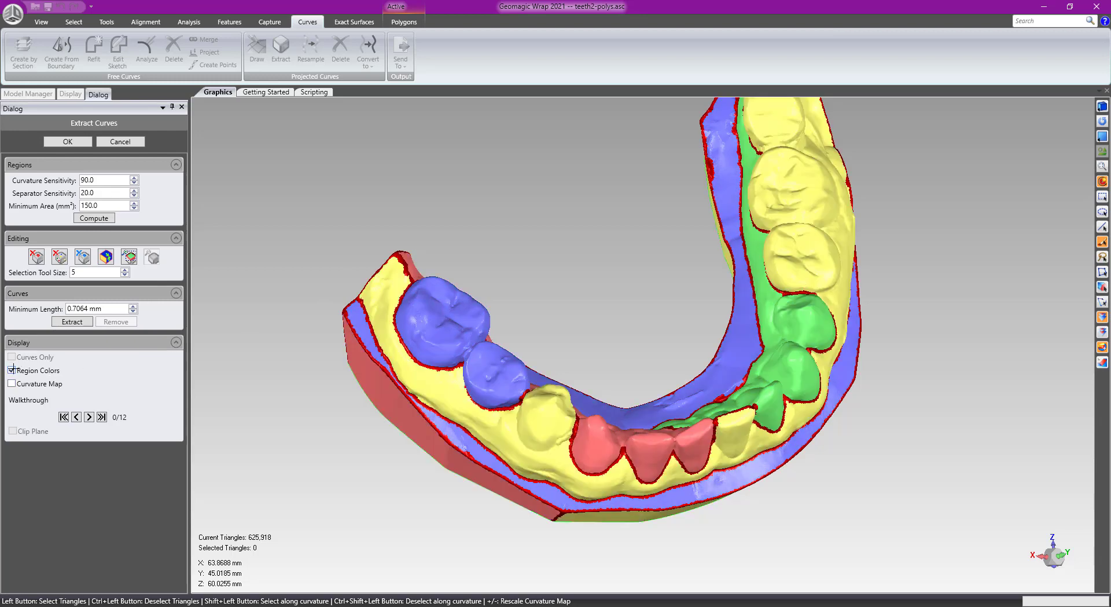
pyautogui.click(11, 370)
pyautogui.scroll(6, 347, 277)
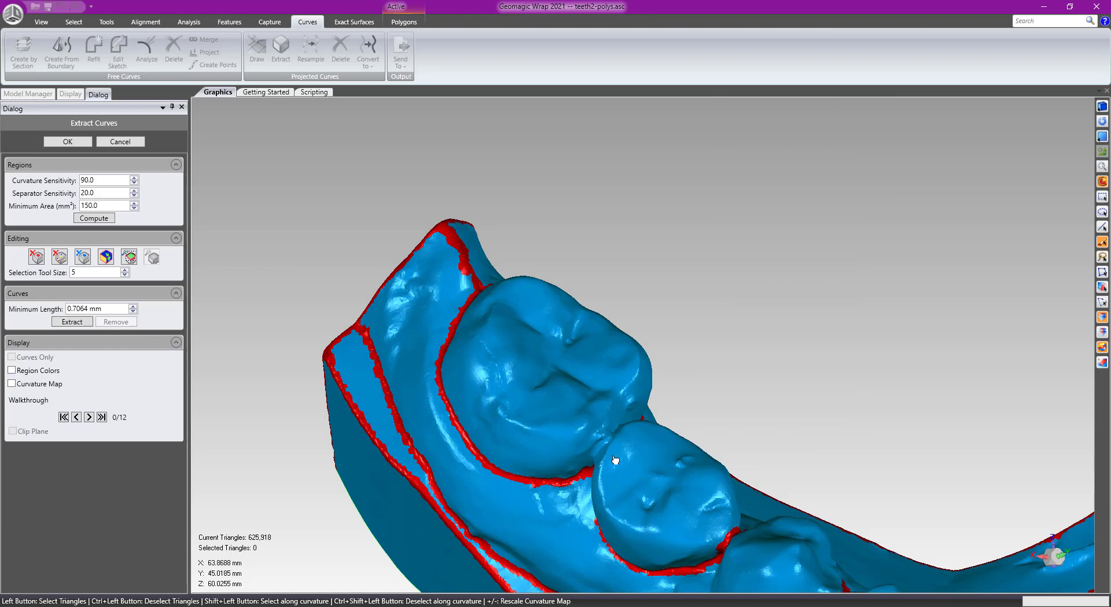
pyautogui.moveTo(615, 460); pyautogui.dragTo(311, 376, button='middle')
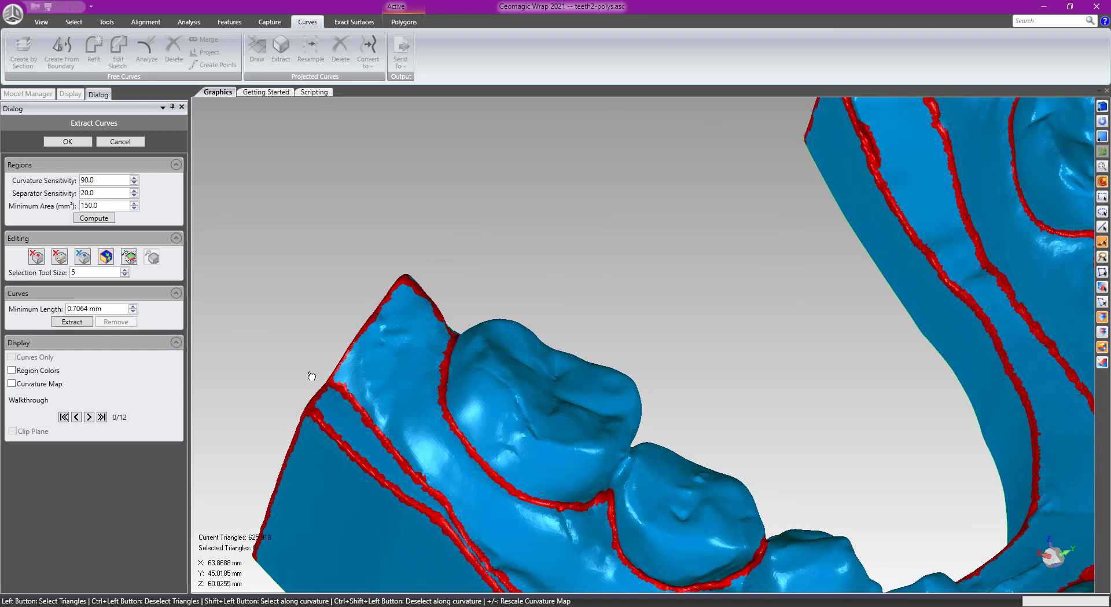
pyautogui.moveTo(567, 517); pyautogui.dragTo(468, 338, button='middle')
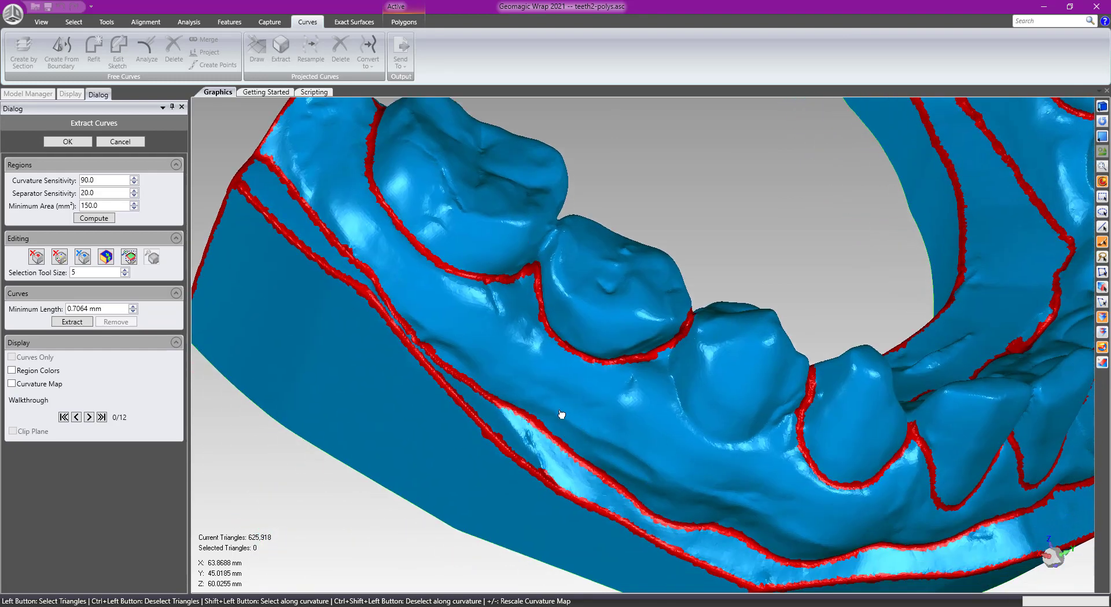
# Check the separators against the curvature map, and return the display to region colors.
pyautogui.click(11, 383)
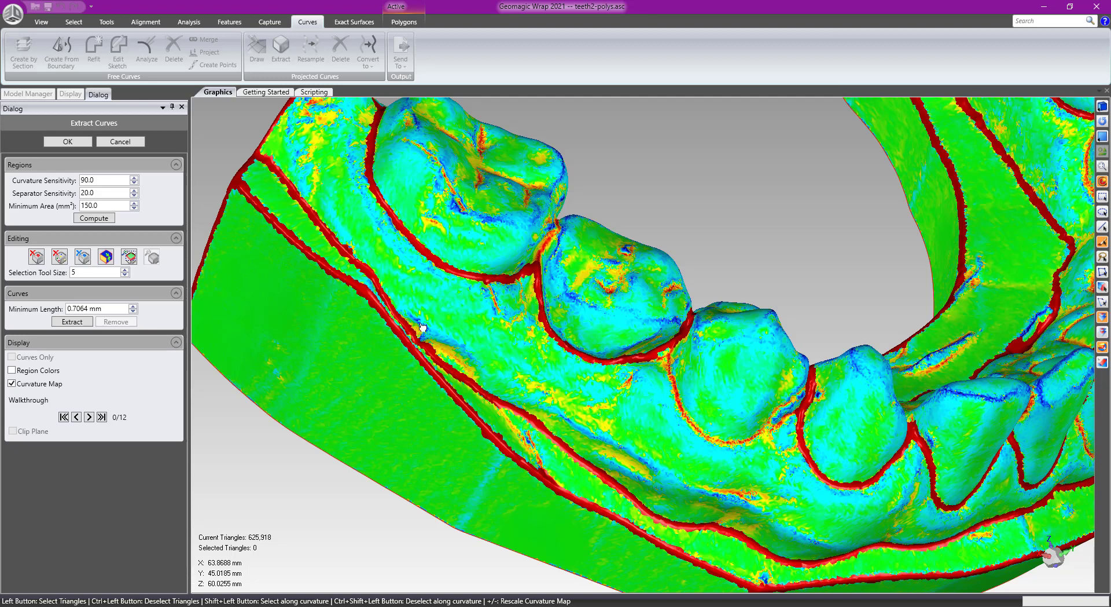
pyautogui.click(12, 384)
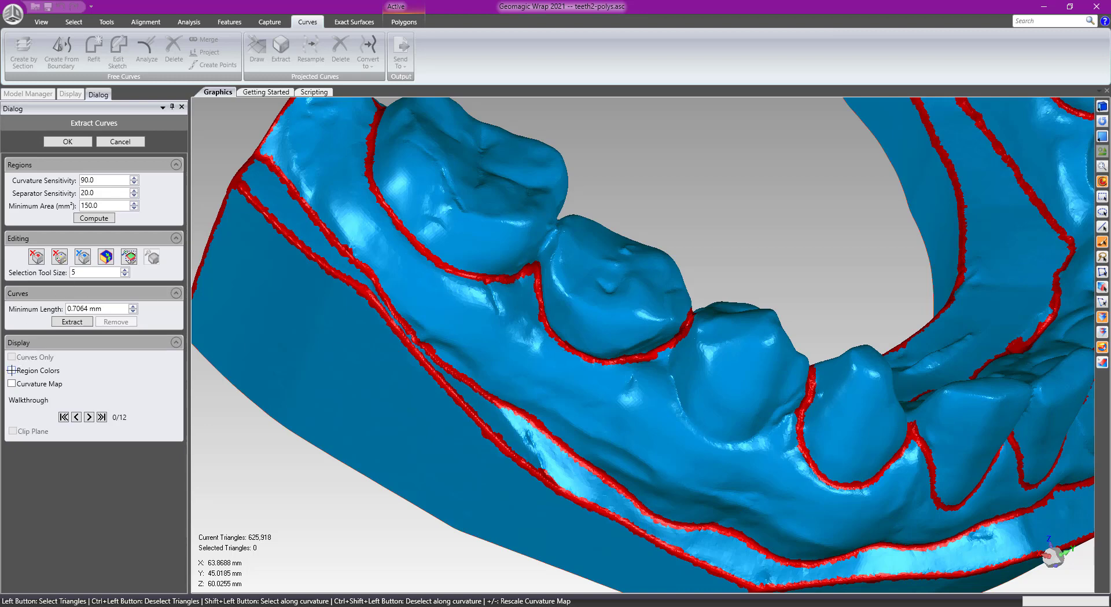
pyautogui.click(45, 371)
# Examine the region boundaries around the premolars and front teeth with region colors both shown and hidden.
pyautogui.scroll(-5, 544, 339)
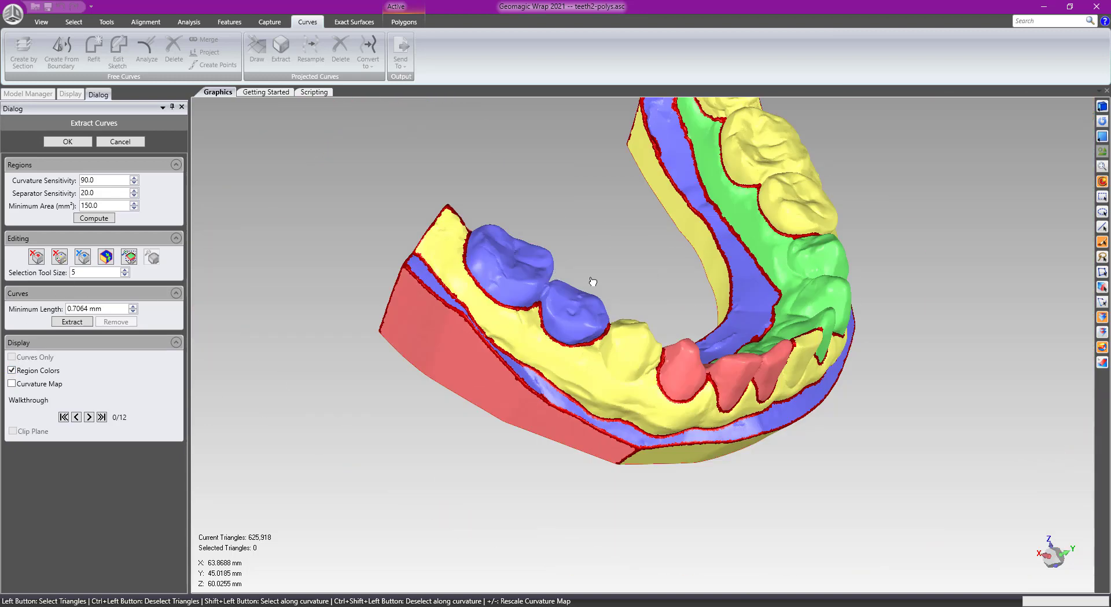
pyautogui.moveTo(531, 221); pyautogui.dragTo(678, 270, button='middle')
pyautogui.scroll(4, 677, 270)
pyautogui.moveTo(604, 314); pyautogui.dragTo(530, 376, button='middle')
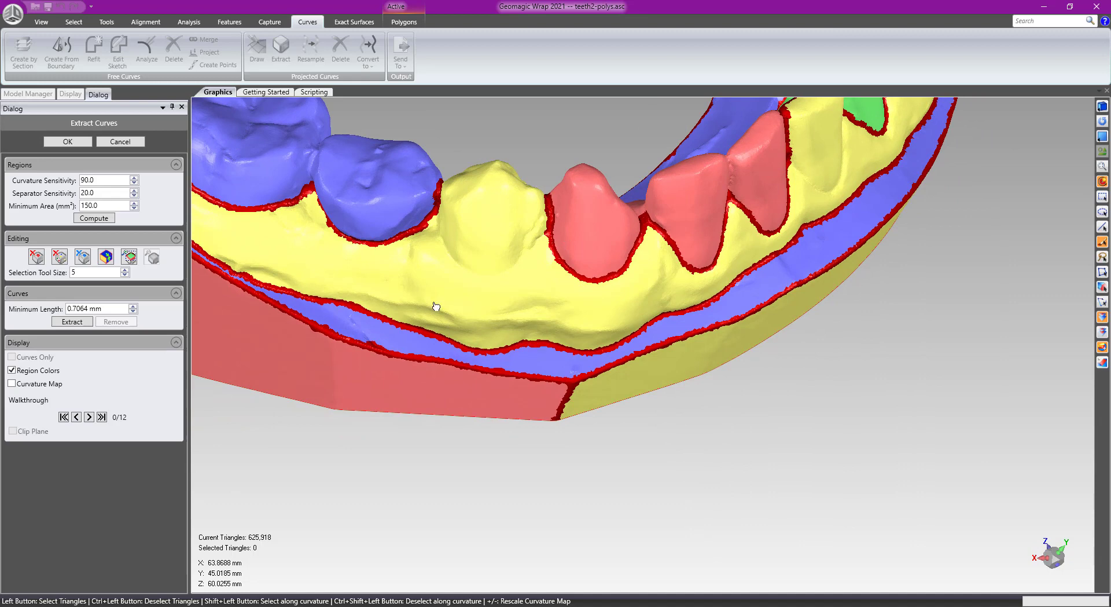
pyautogui.moveTo(604, 343); pyautogui.dragTo(540, 358, button='middle')
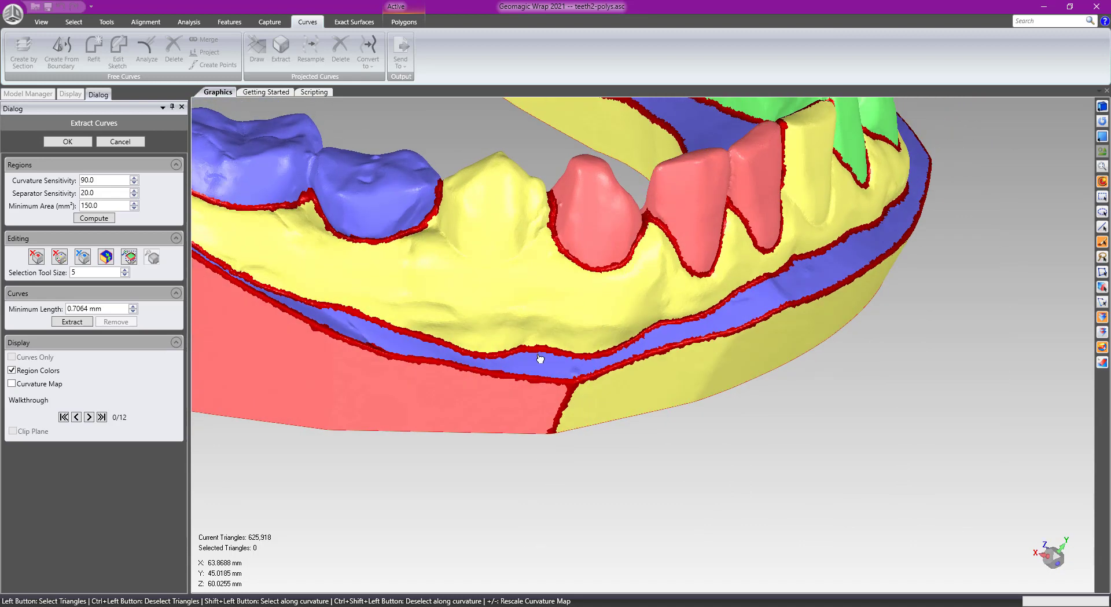
pyautogui.click(11, 370)
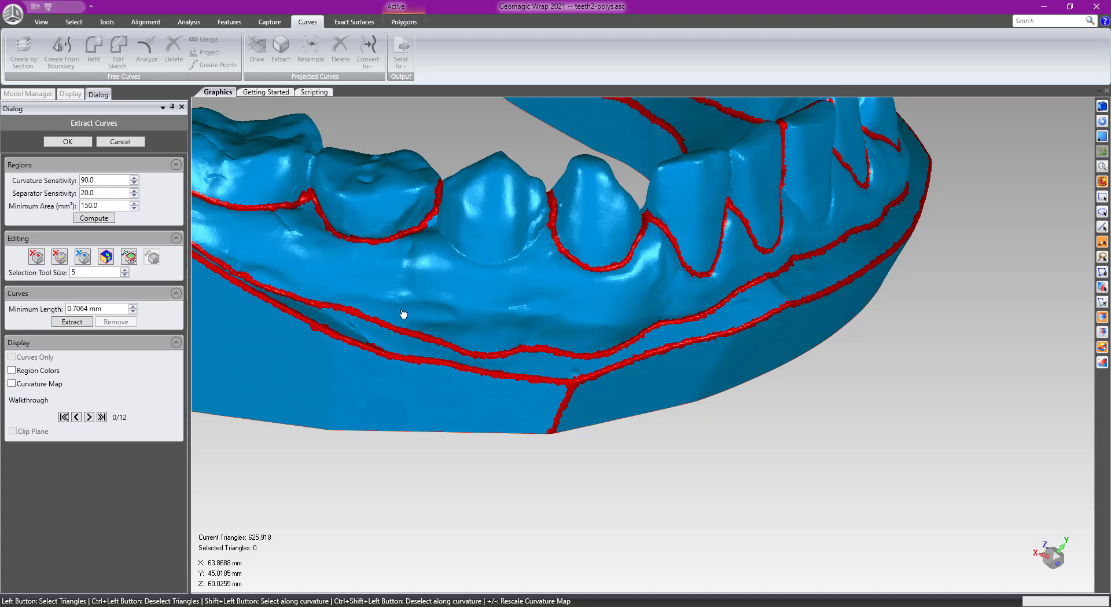
pyautogui.click(12, 370)
pyautogui.moveTo(491, 293); pyautogui.dragTo(617, 403, button='middle')
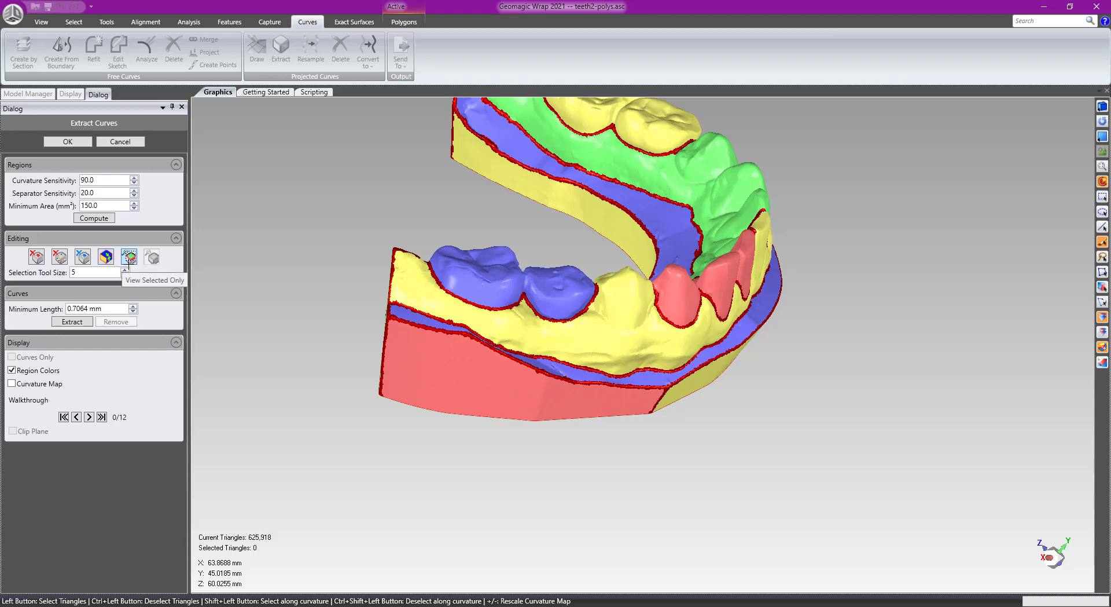
pyautogui.moveTo(267, 264); pyautogui.dragTo(333, 303, button='middle')
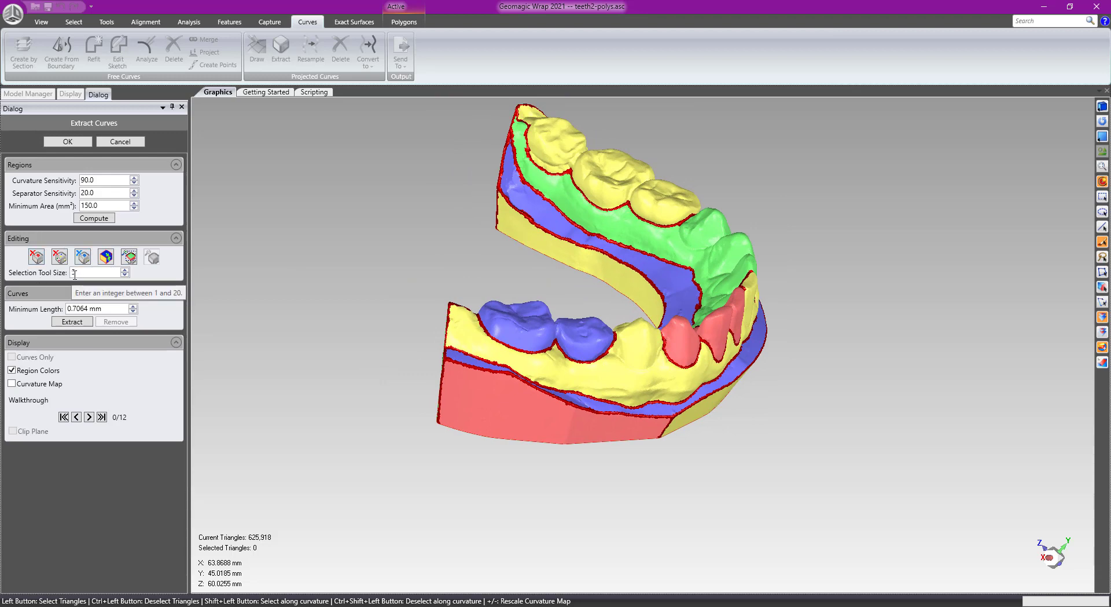
# Paint a separator across the gum behind the last molar, from the end face's edge to the outer gum region.
pyautogui.scroll(3, 456, 334)
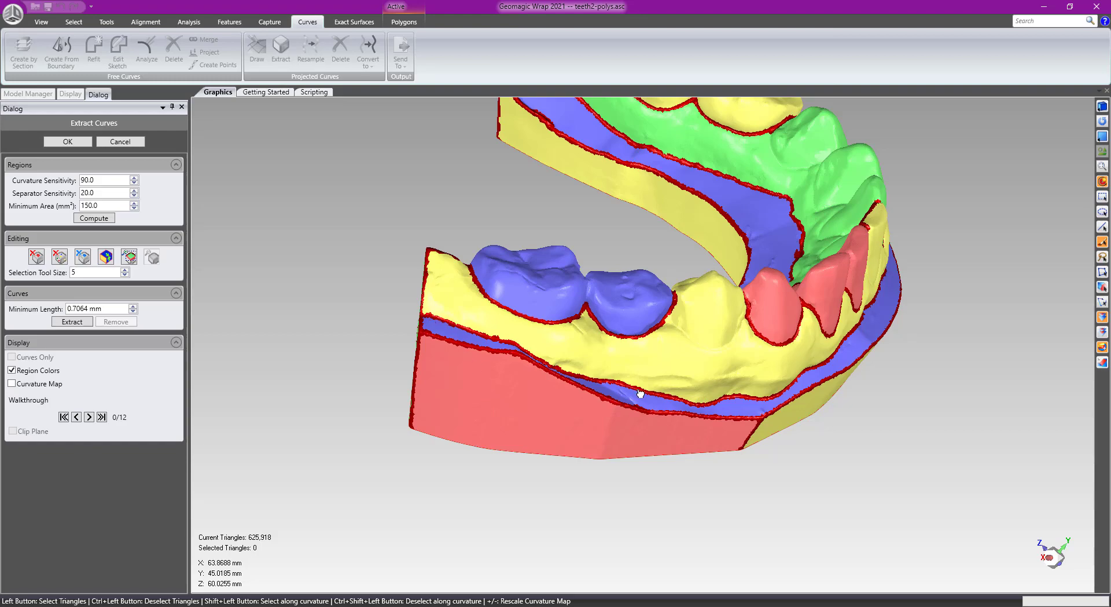
pyautogui.scroll(2, 464, 333)
pyautogui.scroll(3, 419, 346)
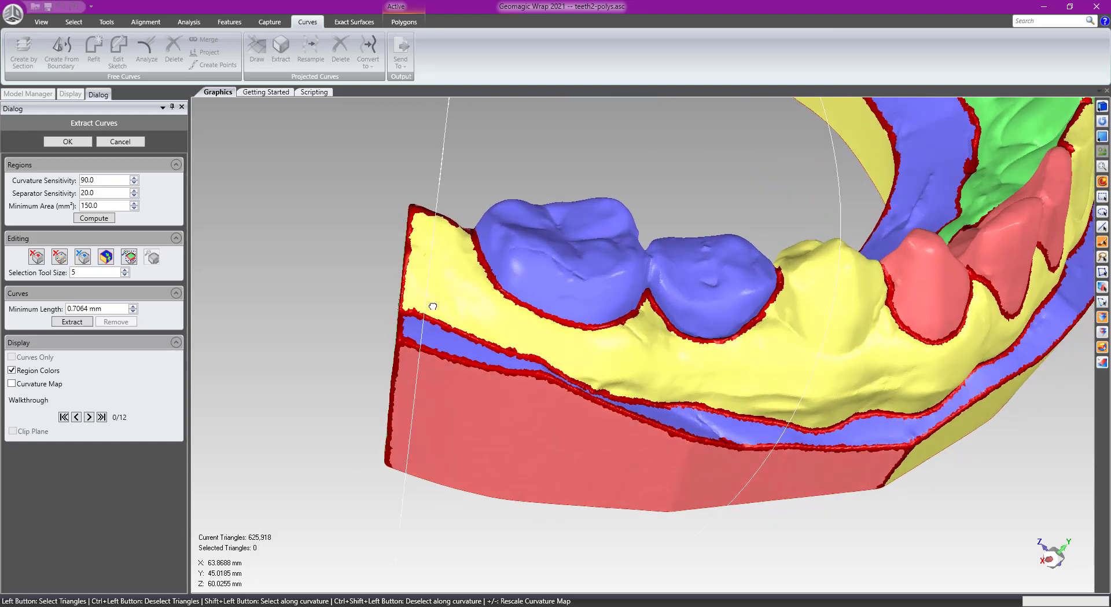
pyautogui.moveTo(361, 289); pyautogui.dragTo(444, 304, button='middle')
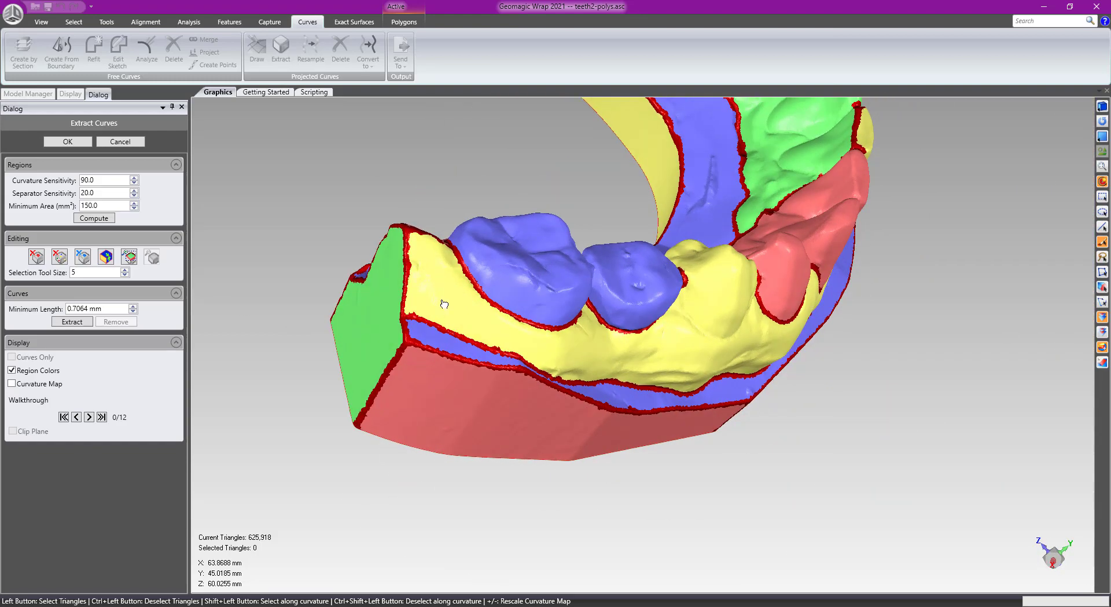
pyautogui.moveTo(475, 258); pyautogui.dragTo(425, 276, button='middle')
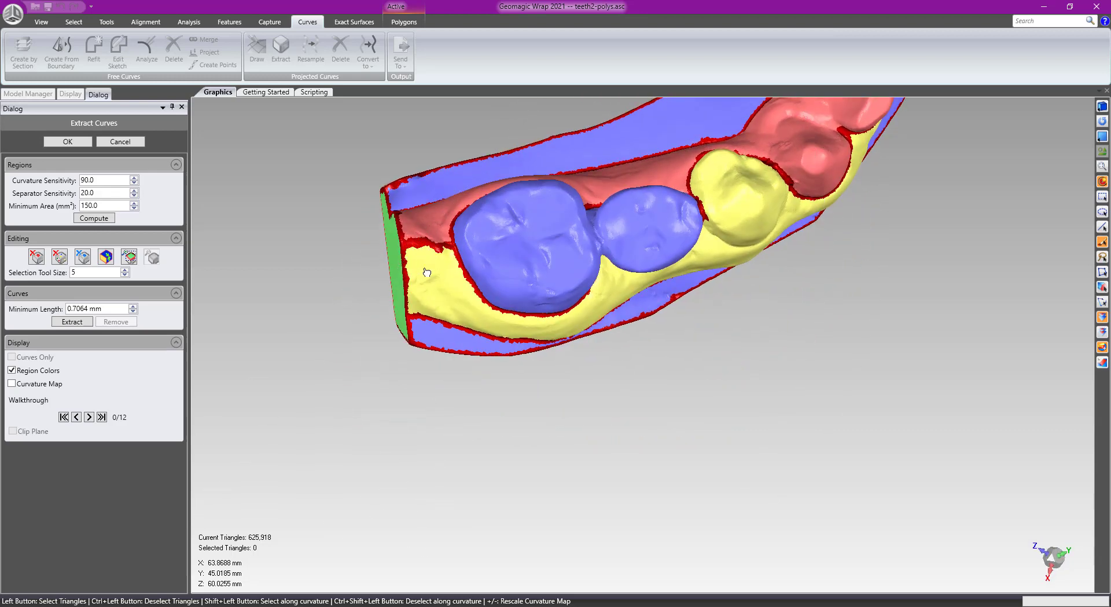
pyautogui.moveTo(452, 219); pyautogui.dragTo(448, 236, button='middle')
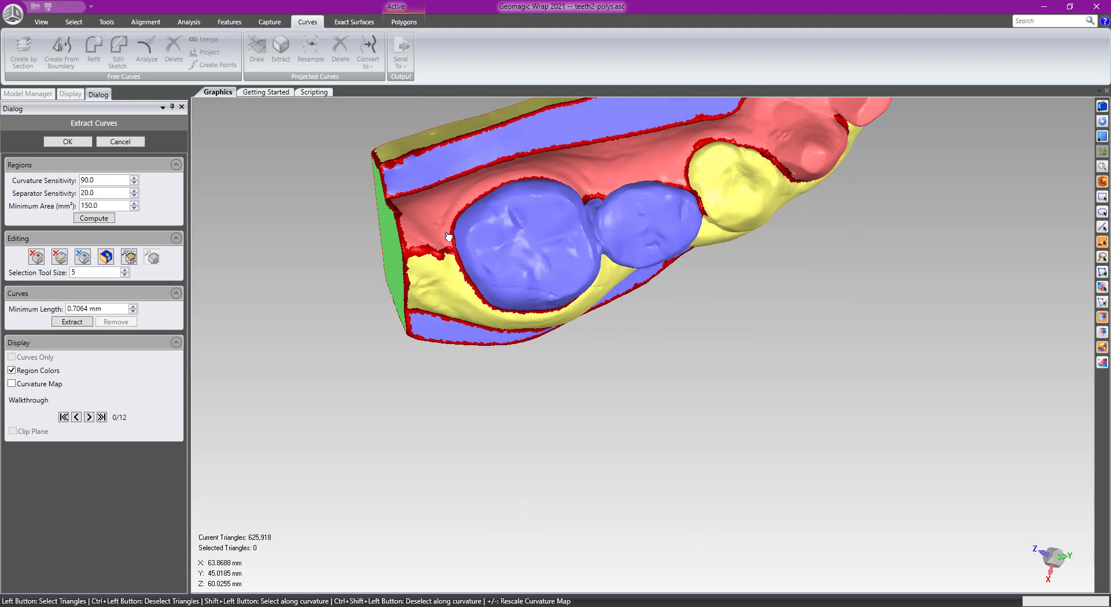
pyautogui.moveTo(493, 168); pyautogui.dragTo(466, 198, button='middle')
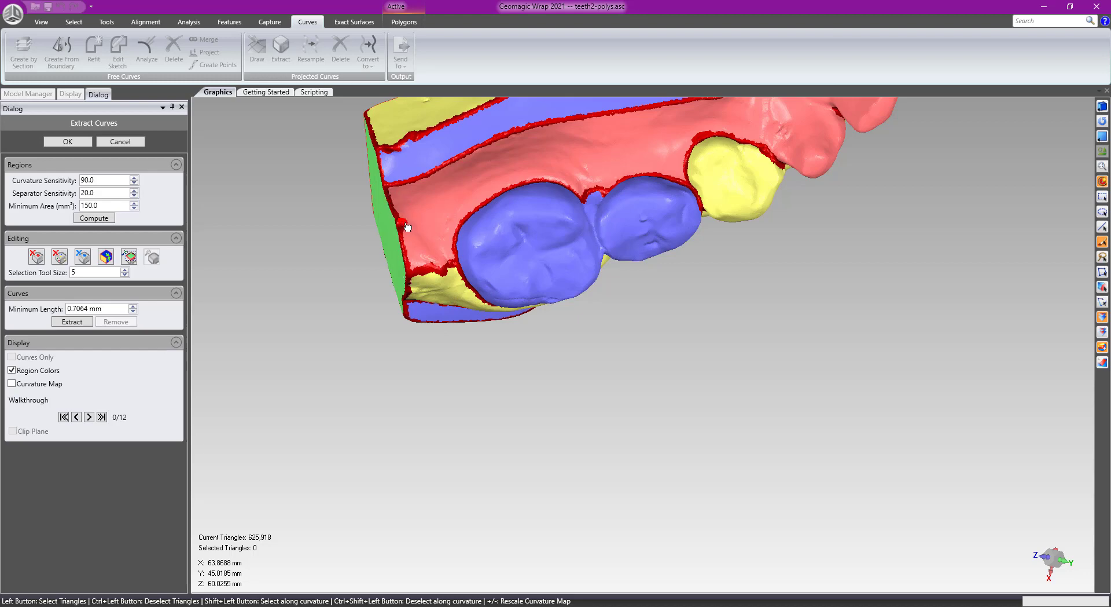
pyautogui.moveTo(406, 226)
pyautogui.mouseDown()
pyautogui.moveTo(448, 270)
pyautogui.moveTo(451, 297)
pyautogui.mouseUp()
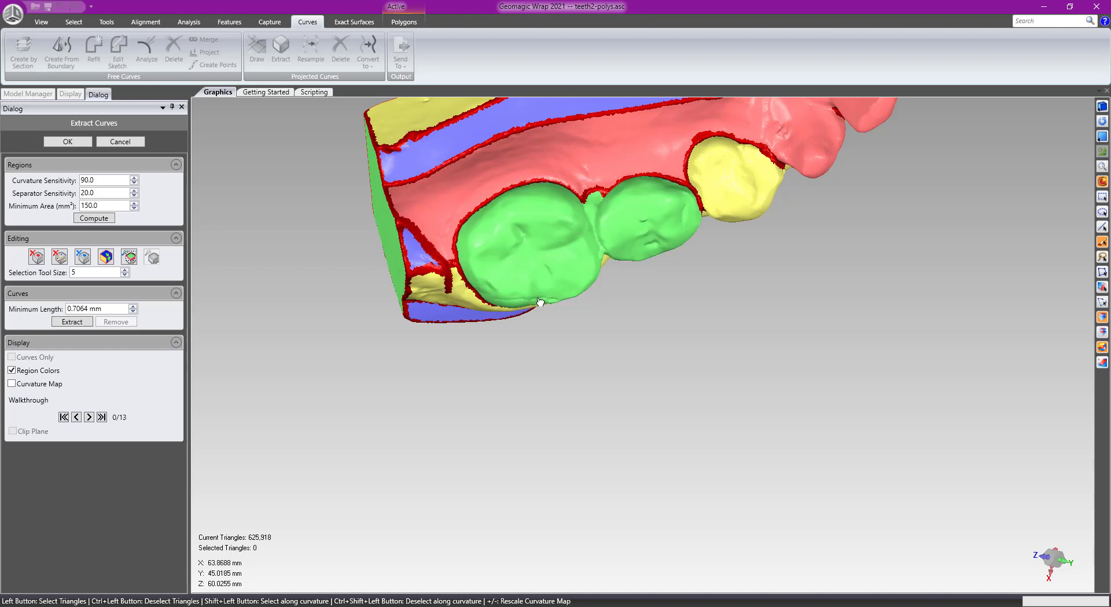
# Extend the separator down the outer gum behind the last molar to the base strip, splitting off the end patch.
pyautogui.moveTo(451, 296)
pyautogui.mouseDown(button='middle')
pyautogui.moveTo(541, 124)
pyautogui.moveTo(553, 354)
pyautogui.moveTo(480, 419)
pyautogui.mouseUp(button='middle')
pyautogui.scroll(3, 481, 419)
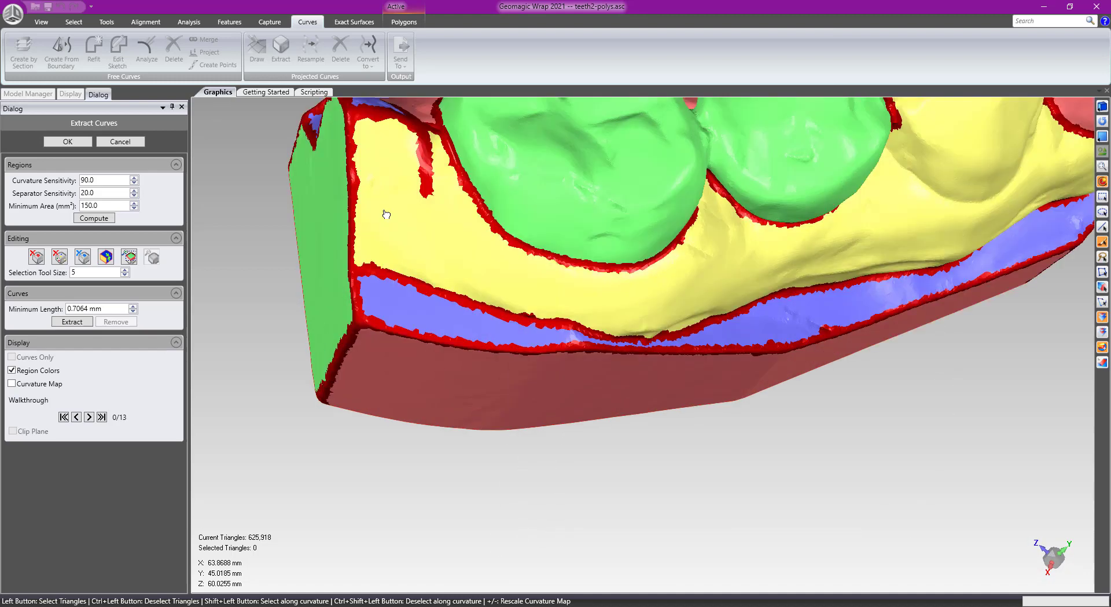
pyautogui.moveTo(429, 197); pyautogui.dragTo(427, 290)
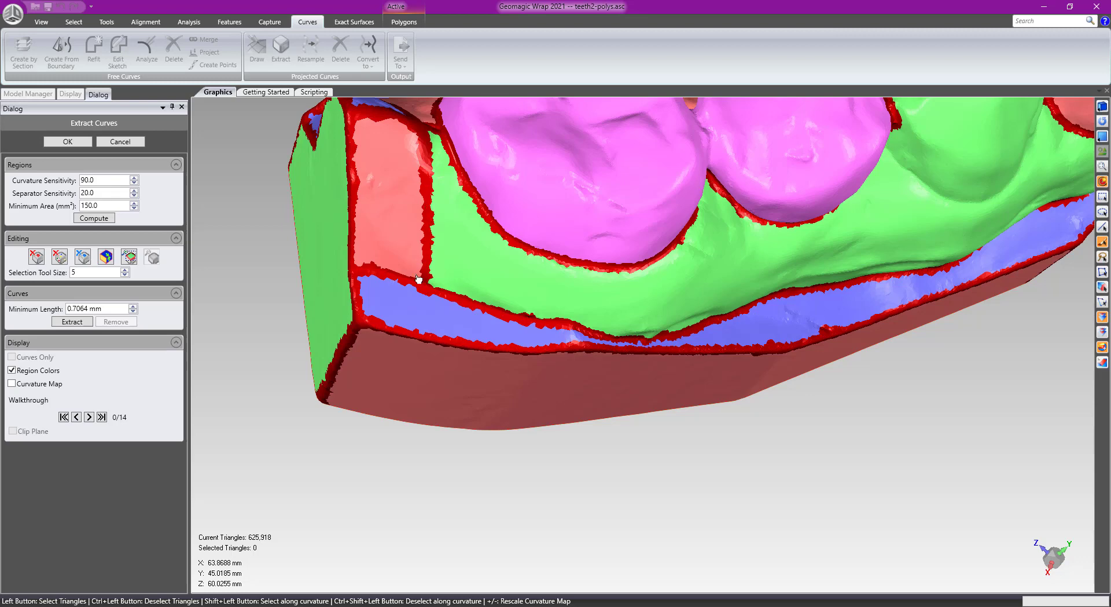
# Erase a section of the separator between the gum end patch and the base strip below it to merge them.
pyautogui.scroll(-5, 462, 281)
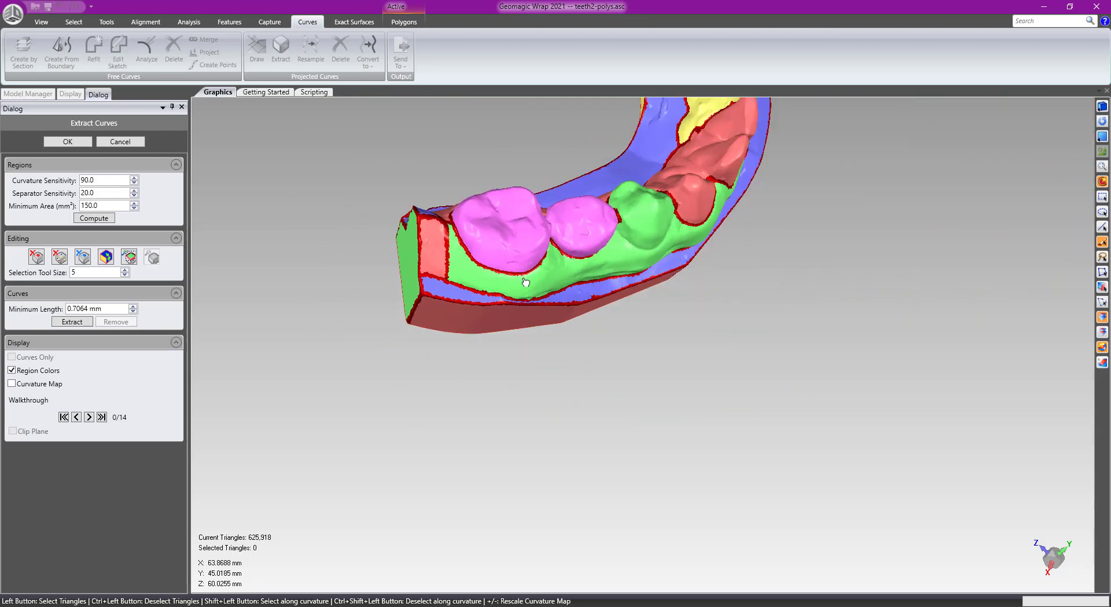
pyautogui.moveTo(526, 282); pyautogui.dragTo(489, 315, button='middle')
pyautogui.scroll(5, 400, 310)
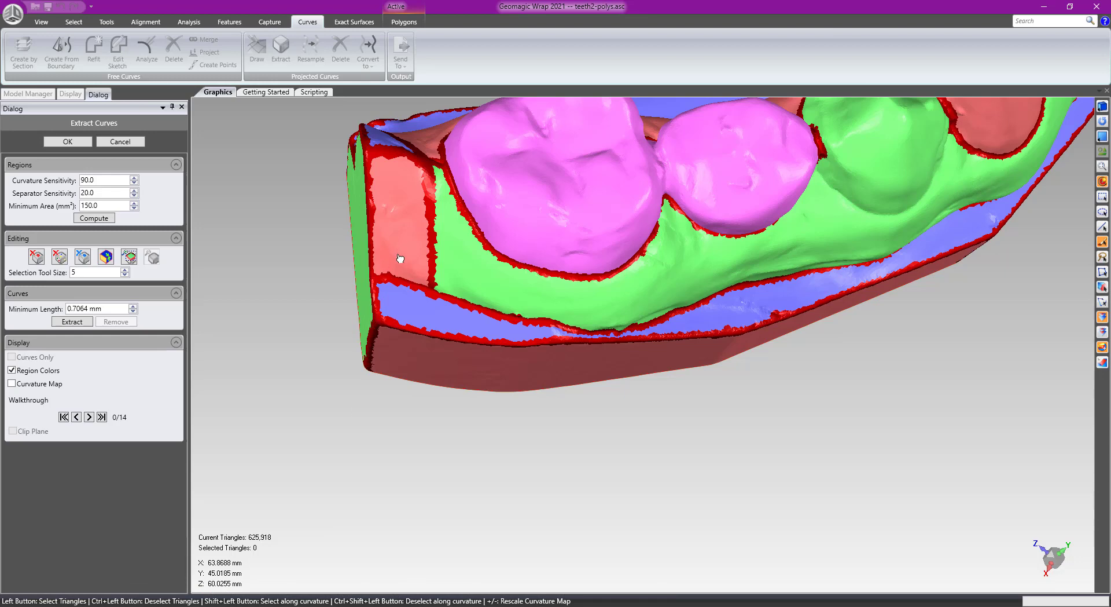
pyautogui.moveTo(399, 261); pyautogui.dragTo(404, 298)
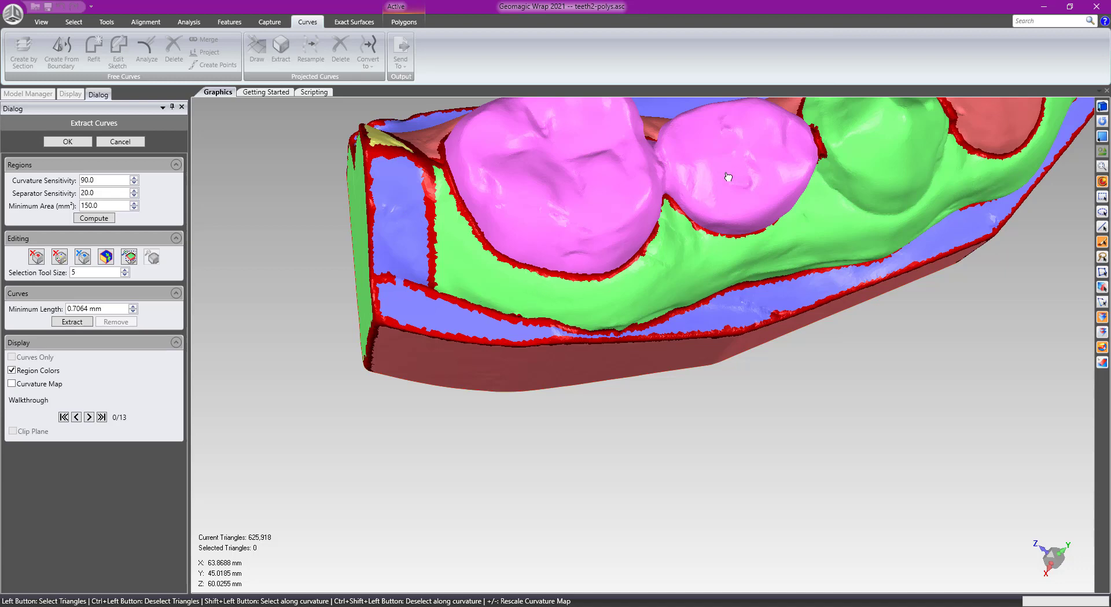
# Erase separator sections along the outer base wall to merge it with the strip above and the arch's end face.
pyautogui.moveTo(525, 213); pyautogui.dragTo(566, 191, button='middle')
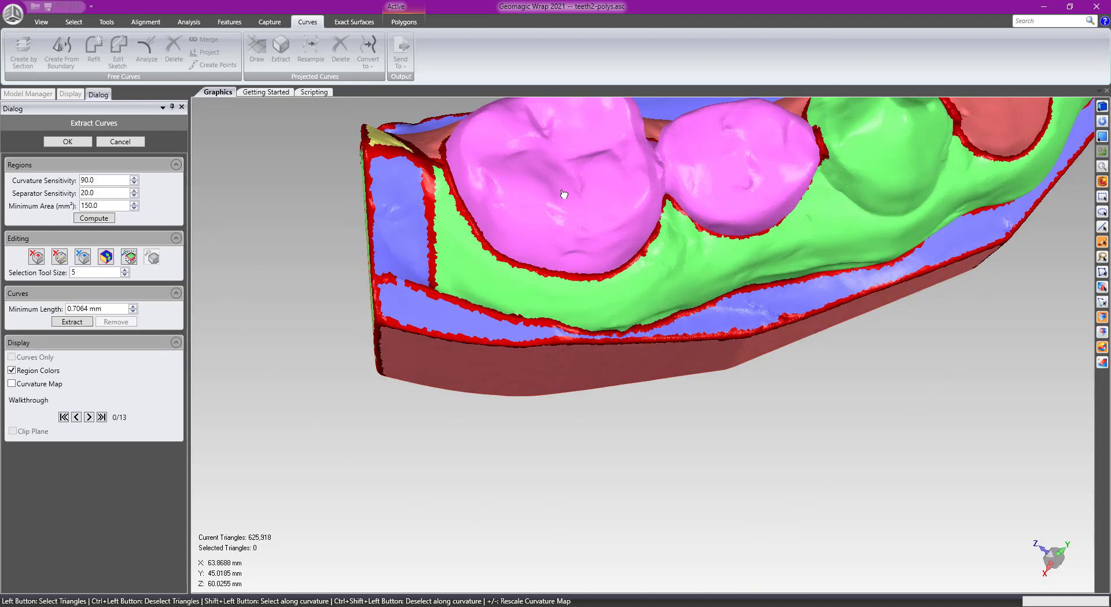
pyautogui.moveTo(402, 313); pyautogui.dragTo(405, 355)
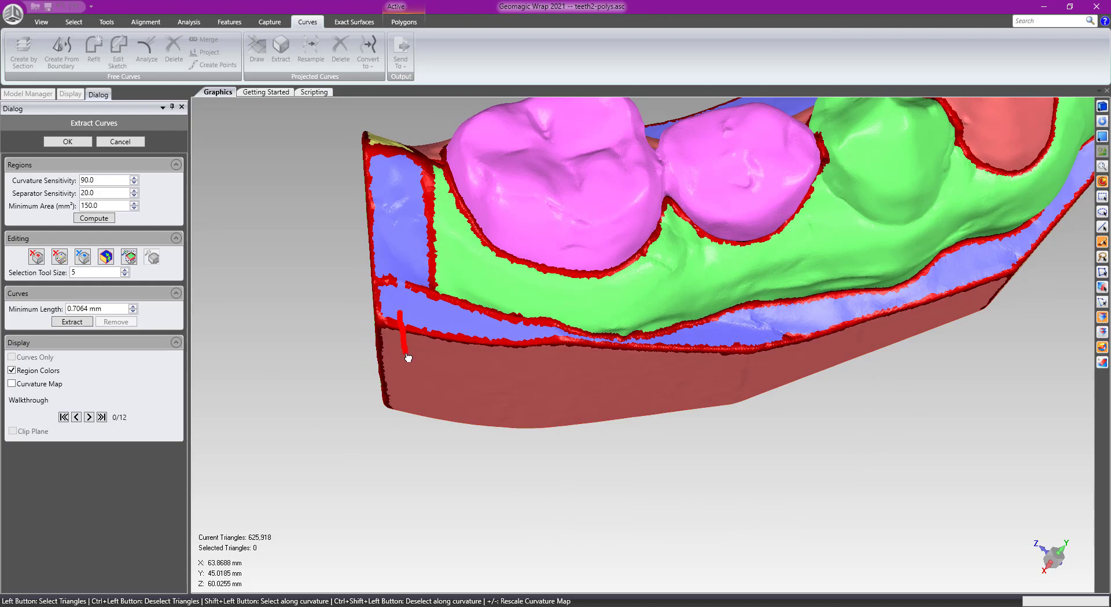
pyautogui.moveTo(559, 343)
pyautogui.mouseDown(button='middle')
pyautogui.moveTo(509, 442)
pyautogui.moveTo(390, 427)
pyautogui.mouseUp(button='middle')
pyautogui.moveTo(389, 426)
pyautogui.mouseDown()
pyautogui.moveTo(367, 427)
pyautogui.moveTo(378, 419)
pyautogui.mouseUp()
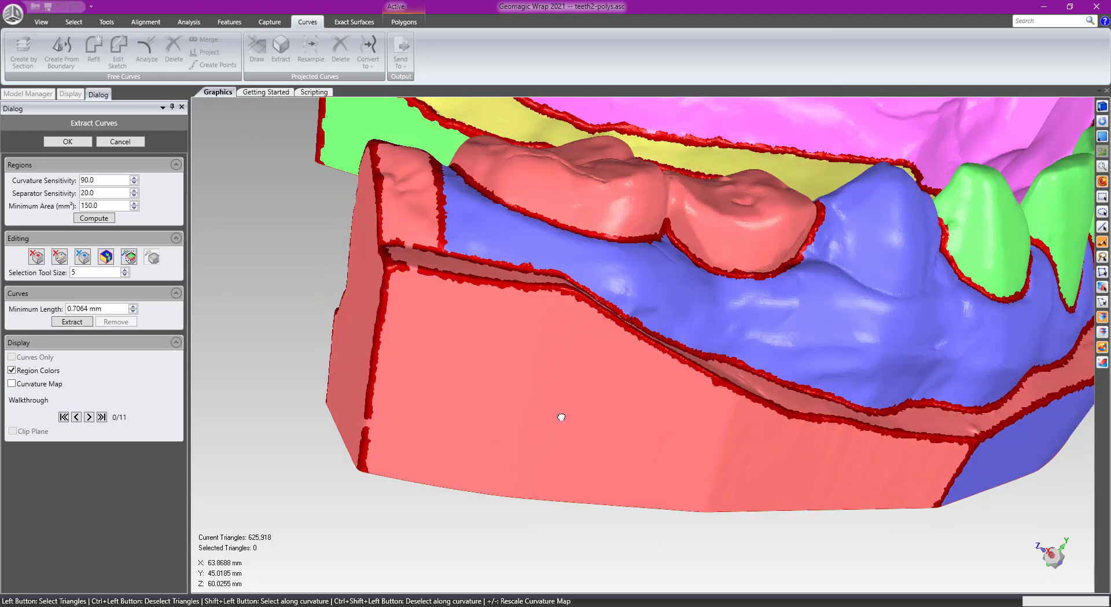
pyautogui.moveTo(560, 413); pyautogui.dragTo(563, 381, button='middle')
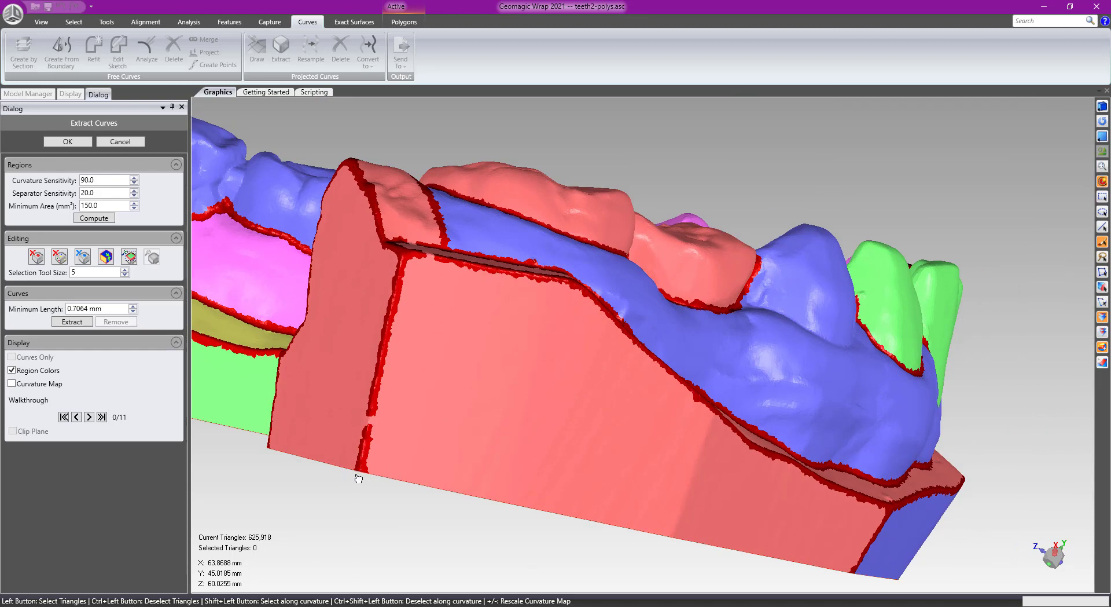
pyautogui.moveTo(350, 472); pyautogui.dragTo(384, 488)
# Erase separator sections on the inner side to merge the inner base wall with the end face and the inner strip.
pyautogui.moveTo(323, 427)
pyautogui.mouseDown(button='middle')
pyautogui.moveTo(471, 436)
pyautogui.moveTo(672, 486)
pyautogui.moveTo(340, 429)
pyautogui.mouseUp(button='middle')
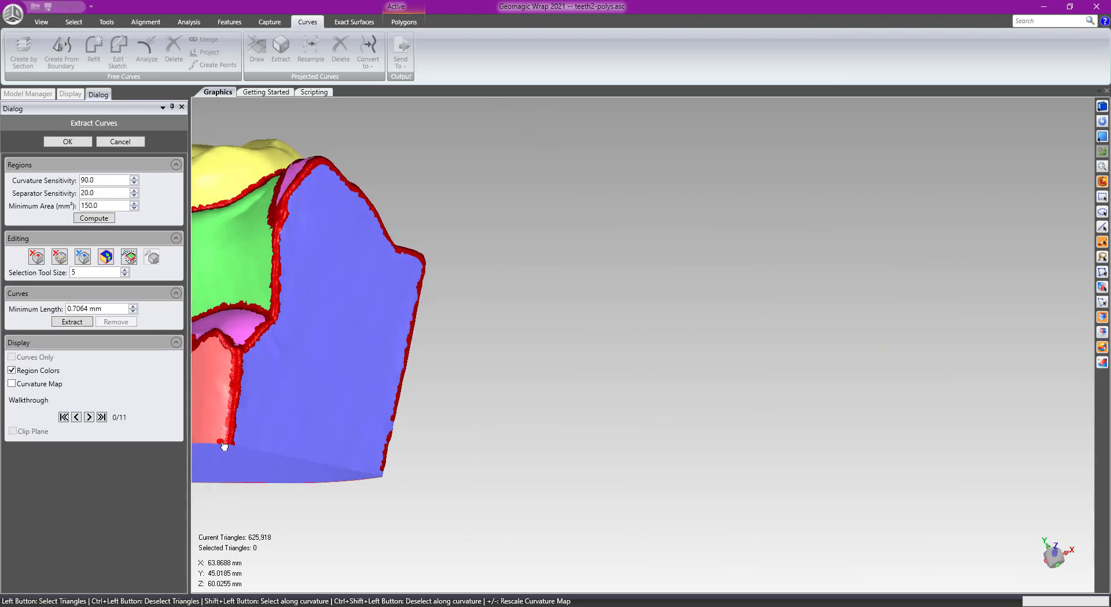
pyautogui.moveTo(225, 446); pyautogui.dragTo(249, 456)
pyautogui.scroll(-3, 254, 402)
pyautogui.moveTo(250, 402)
pyautogui.mouseDown(button='middle')
pyautogui.moveTo(252, 412)
pyautogui.moveTo(265, 384)
pyautogui.moveTo(402, 407)
pyautogui.moveTo(403, 441)
pyautogui.moveTo(431, 417)
pyautogui.mouseUp(button='middle')
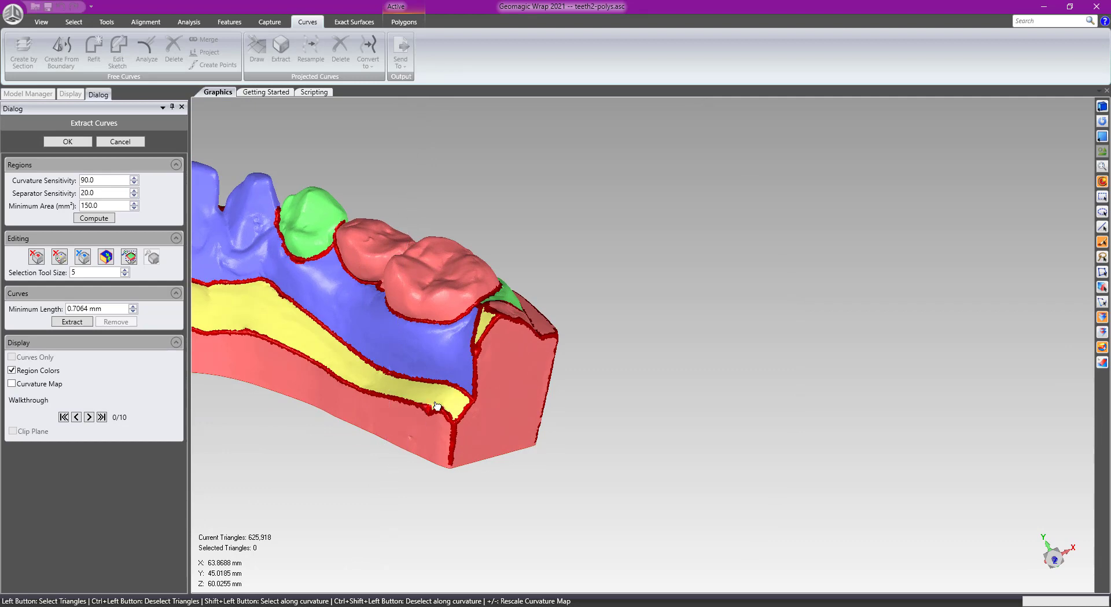
pyautogui.moveTo(428, 420); pyautogui.dragTo(427, 431)
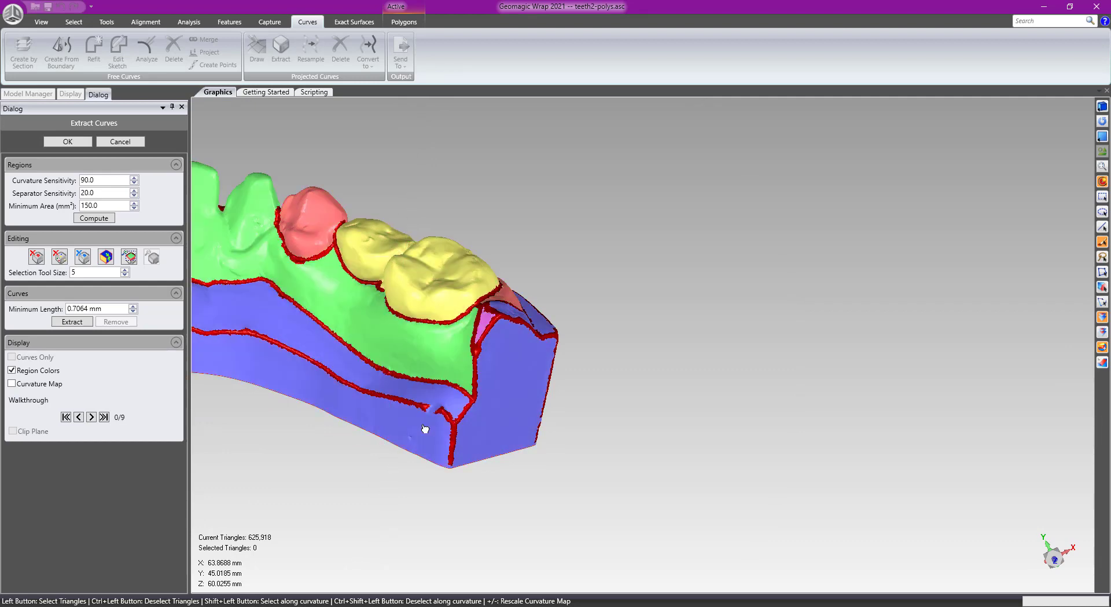
# Erase the separator junction behind the last molar to merge the inner gum region with the outer gum region.
pyautogui.moveTo(531, 320)
pyautogui.mouseDown(button='middle')
pyautogui.moveTo(566, 503)
pyautogui.moveTo(528, 300)
pyautogui.mouseUp(button='middle')
pyautogui.scroll(5, 529, 300)
pyautogui.moveTo(461, 313); pyautogui.dragTo(442, 348)
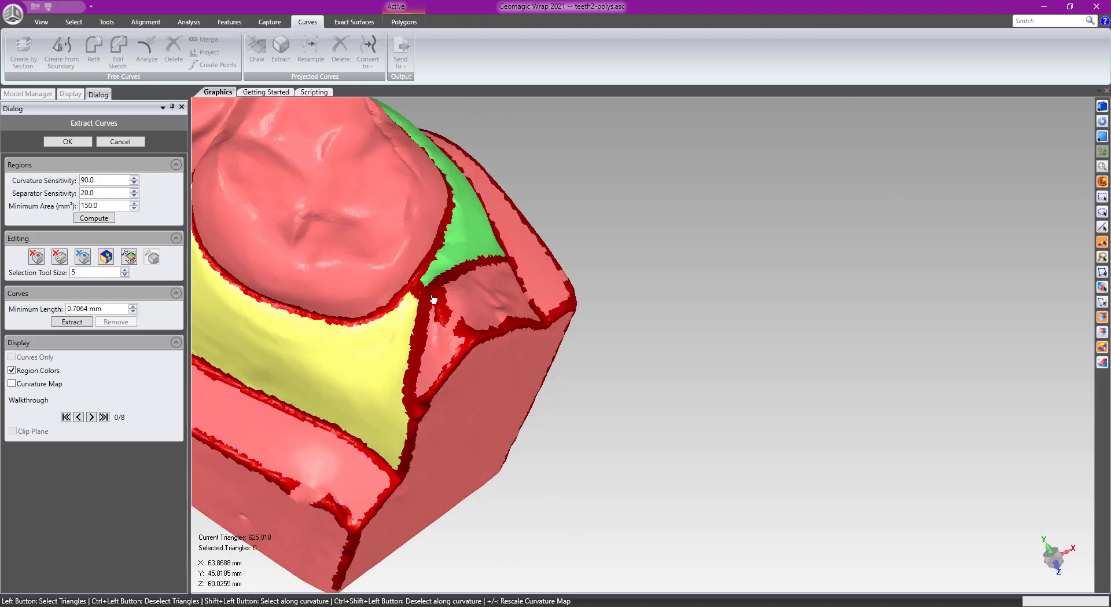
pyautogui.scroll(4, 428, 283)
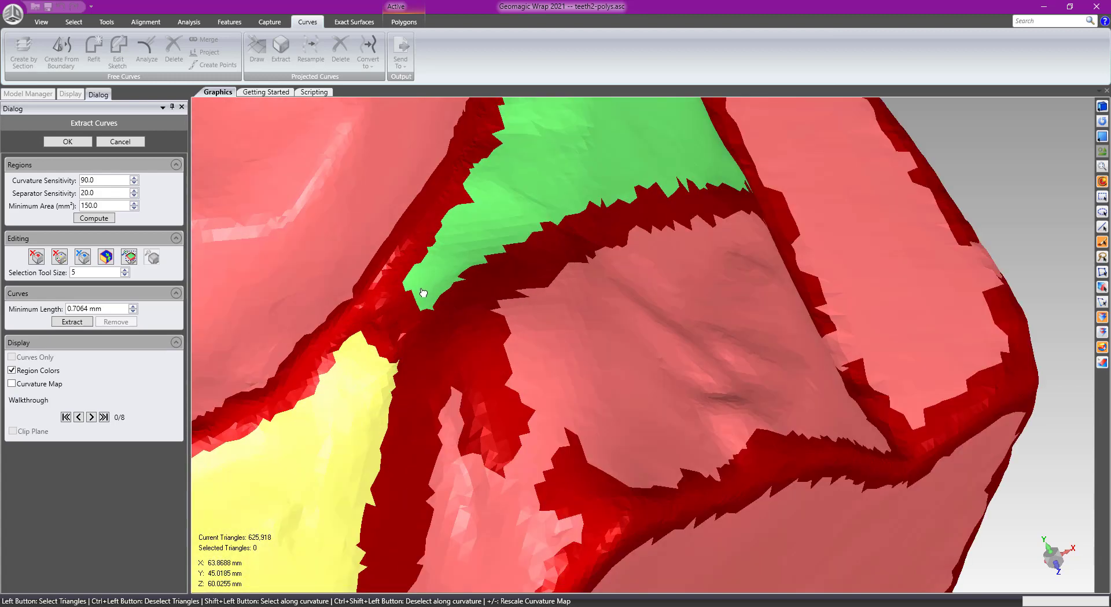
pyautogui.moveTo(416, 279); pyautogui.dragTo(355, 366)
pyautogui.moveTo(436, 296); pyautogui.dragTo(398, 389)
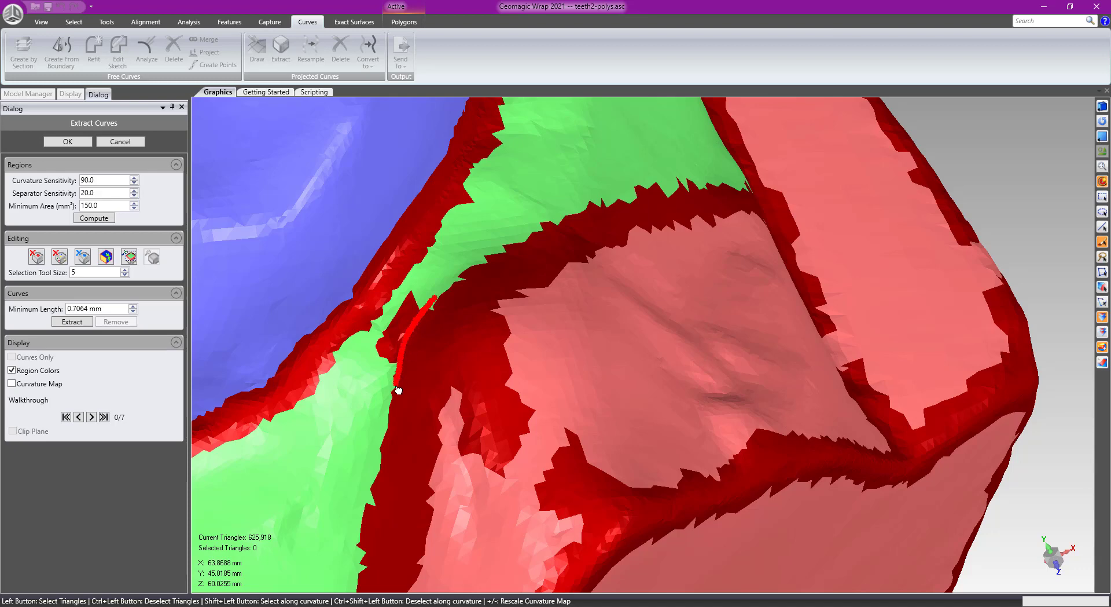
# Erase a section of the separator around the last molar's rear inner edge to merge the tooth with the gum.
pyautogui.scroll(-5, 389, 385)
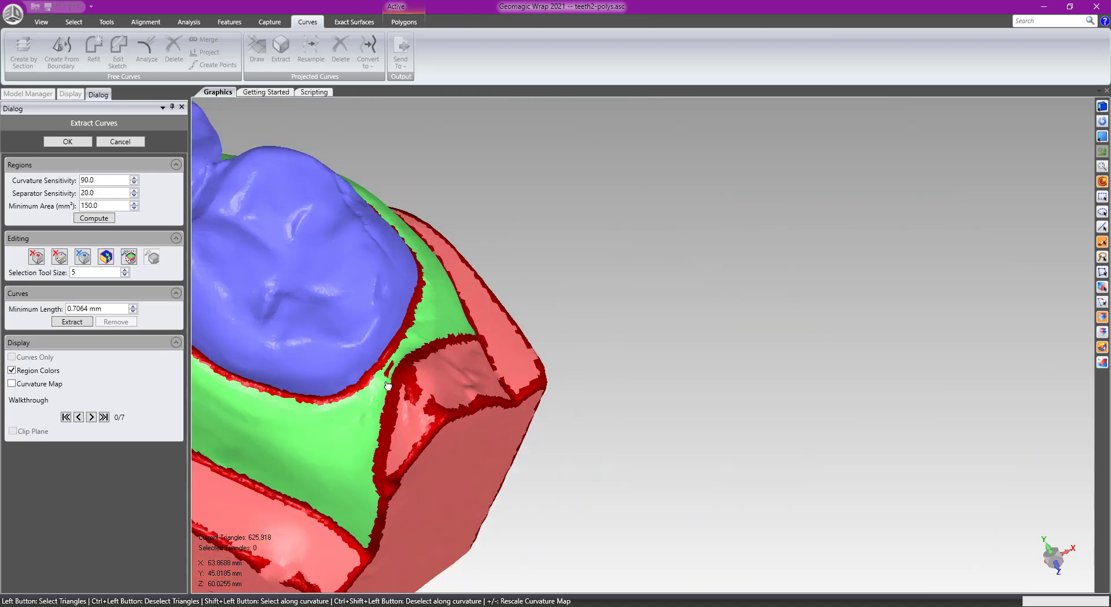
pyautogui.moveTo(363, 375); pyautogui.dragTo(371, 400)
pyautogui.scroll(-4, 362, 399)
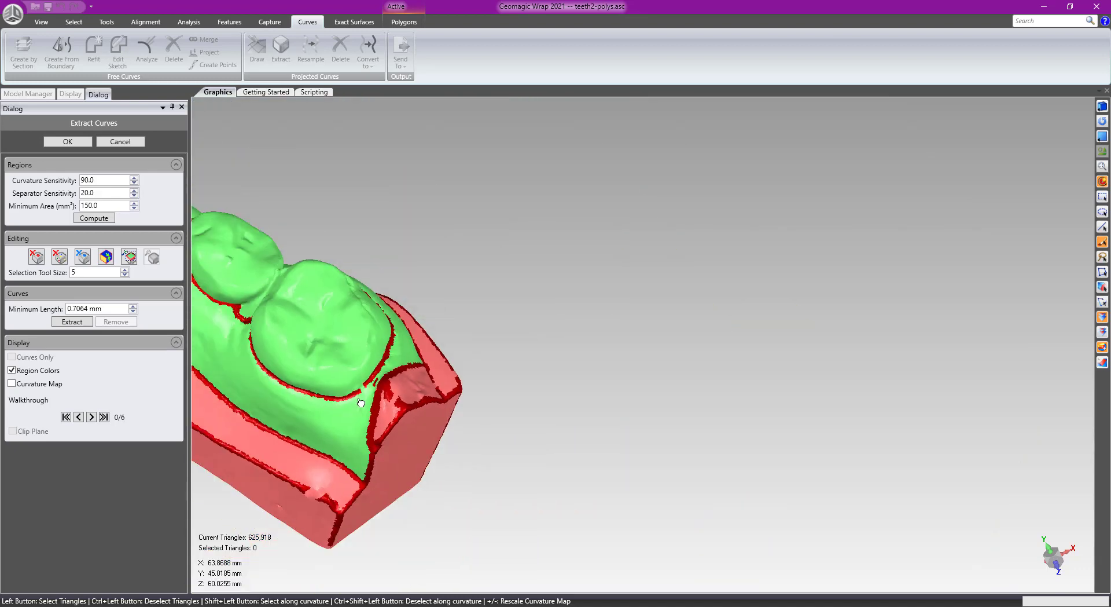
# Cut through the separators along the inner edges of the premolar and the two molars to detach them into isolated pieces.
pyautogui.scroll(2, 248, 362)
pyautogui.scroll(-2, 231, 336)
pyautogui.moveTo(225, 316); pyautogui.dragTo(529, 325, button='middle')
pyautogui.moveTo(500, 281); pyautogui.dragTo(399, 284, button='middle')
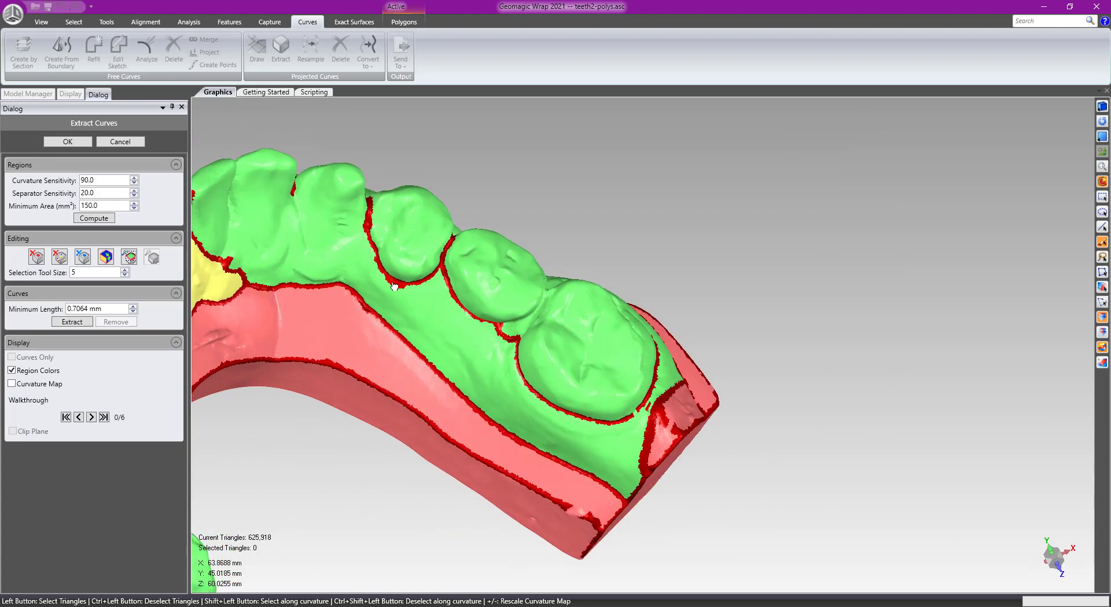
pyautogui.scroll(3, 409, 278)
pyautogui.keyDown('ctrl'); pyautogui.moveTo(426, 284); pyautogui.dragTo(429, 302); pyautogui.keyUp('ctrl')
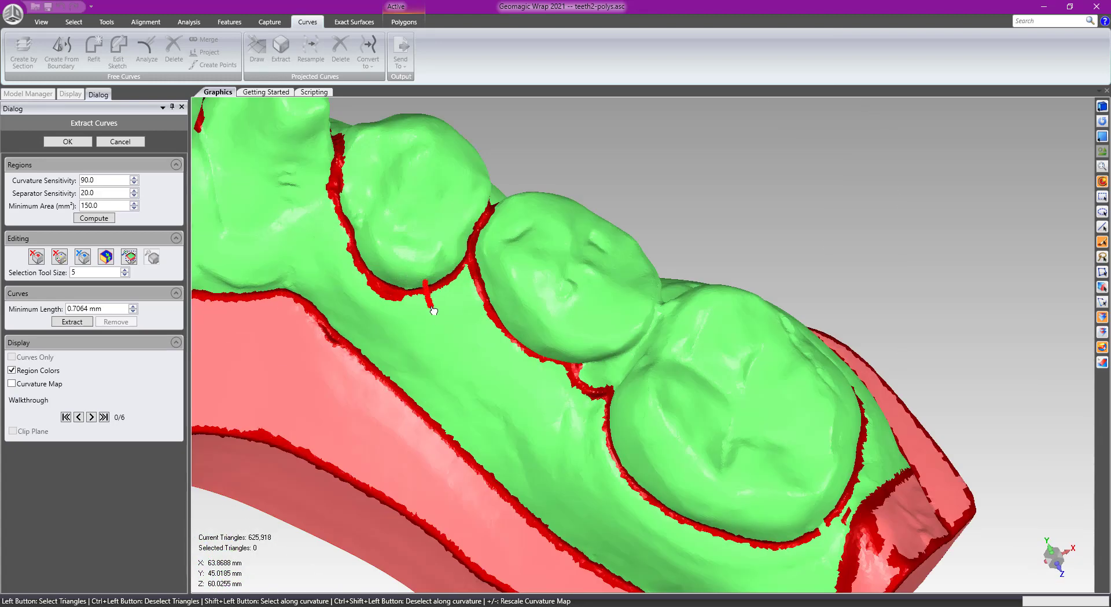
pyautogui.keyDown('ctrl'); pyautogui.moveTo(506, 349); pyautogui.dragTo(530, 333); pyautogui.keyUp('ctrl')
pyautogui.moveTo(544, 400)
pyautogui.keyDown('ctrl'); pyautogui.mouseDown()
pyautogui.moveTo(635, 386)
pyautogui.moveTo(624, 382)
pyautogui.mouseUp(); pyautogui.keyUp('ctrl')
# Remove the isolated separator islands around the molars on this side of the arch.
pyautogui.moveTo(520, 287); pyautogui.dragTo(444, 305, button='middle')
pyautogui.moveTo(421, 208); pyautogui.dragTo(606, 220, button='middle')
pyautogui.moveTo(680, 324); pyautogui.dragTo(436, 293, button='middle')
pyautogui.moveTo(554, 268); pyautogui.dragTo(591, 283, button='middle')
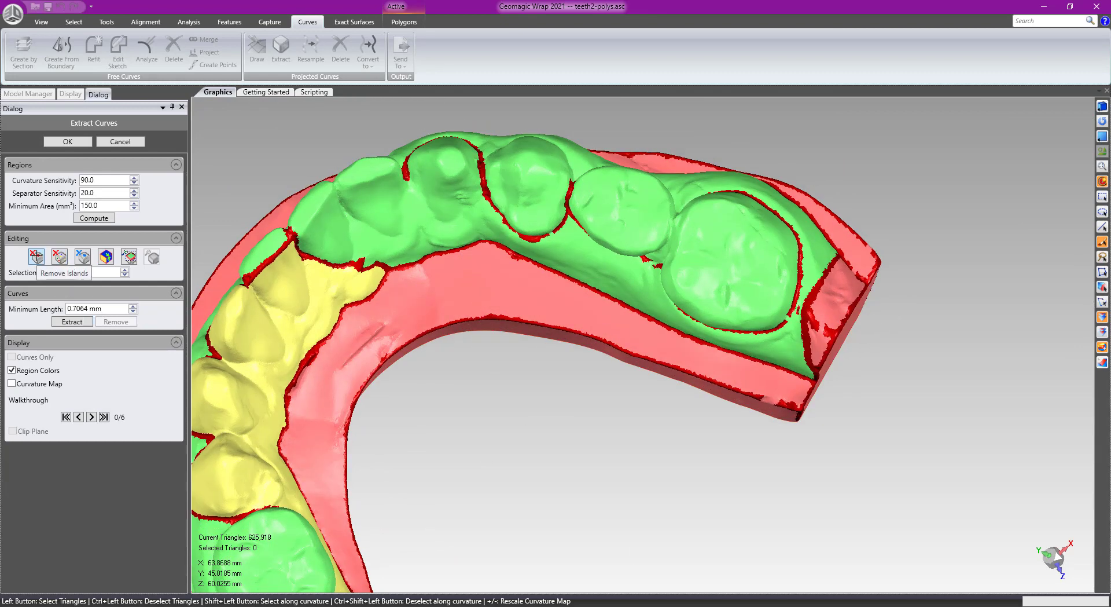
pyautogui.click(36, 256)
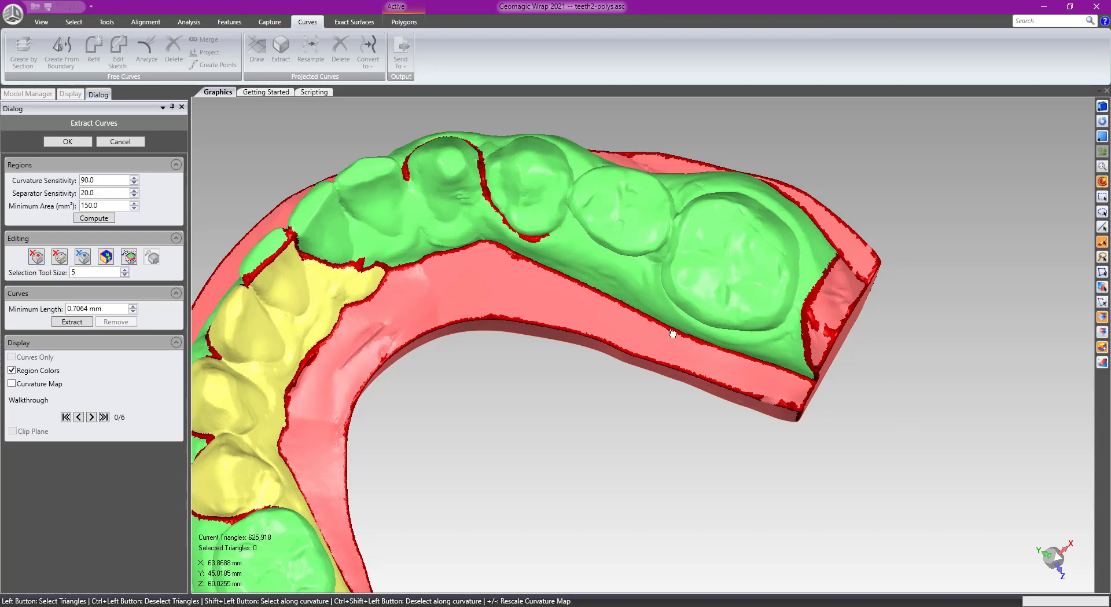
# Cut off the leftover separator branches at the arch's end face on the inner side and remove the resulting islands.
pyautogui.moveTo(712, 377); pyautogui.dragTo(774, 290, button='middle')
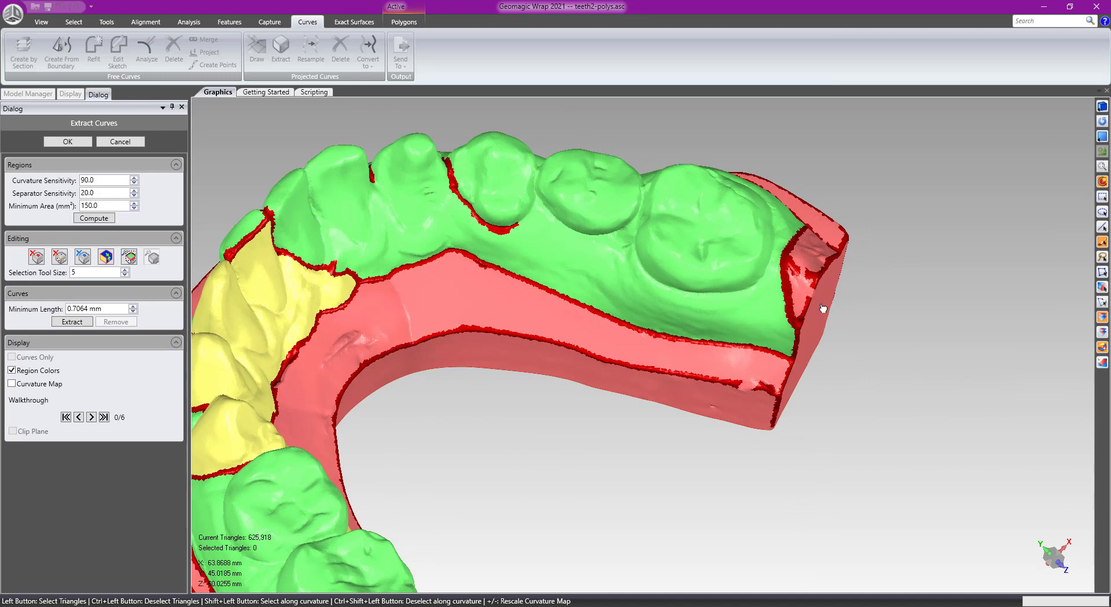
pyautogui.moveTo(732, 288); pyautogui.dragTo(721, 441, button='middle')
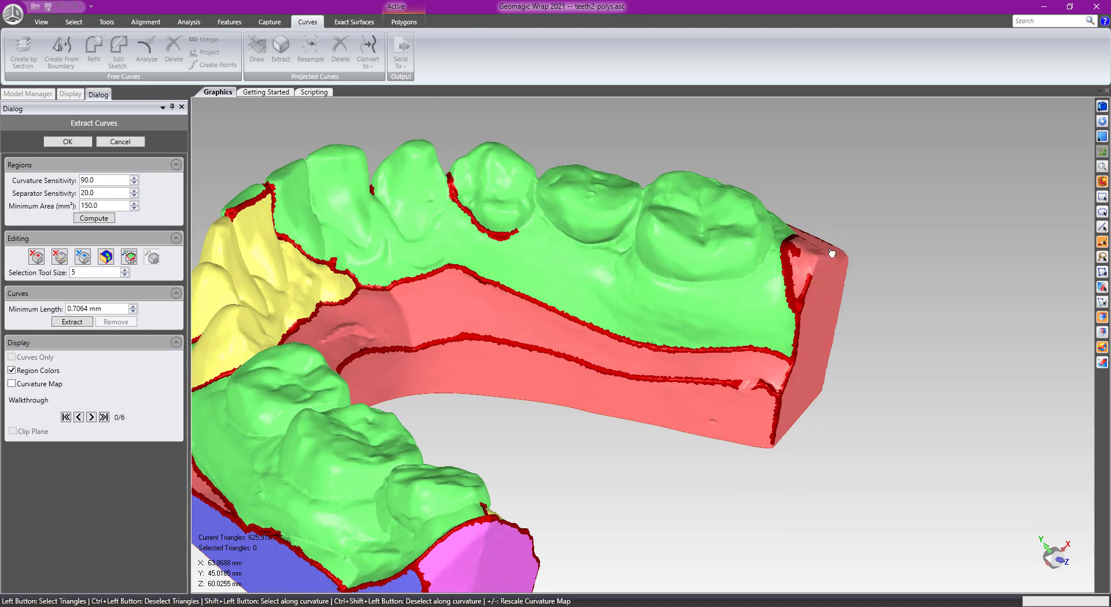
pyautogui.scroll(3, 793, 382)
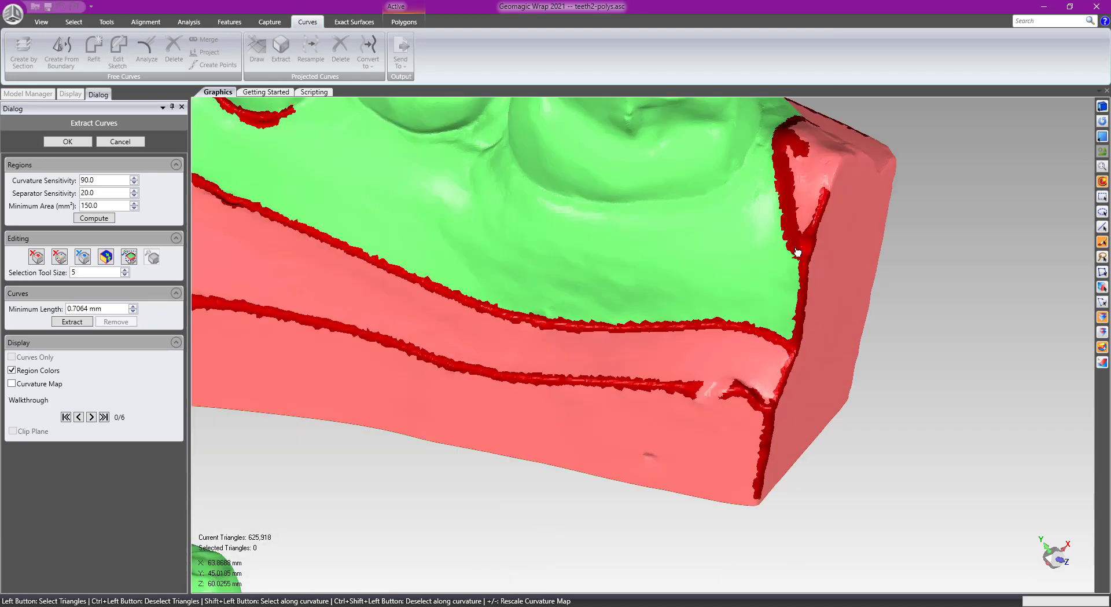
pyautogui.keyDown('ctrl'); pyautogui.moveTo(806, 237); pyautogui.dragTo(816, 274); pyautogui.keyUp('ctrl')
pyautogui.keyDown('ctrl'); pyautogui.moveTo(798, 133); pyautogui.dragTo(807, 197); pyautogui.keyUp('ctrl')
pyautogui.keyDown('ctrl'); pyautogui.moveTo(786, 357); pyautogui.dragTo(815, 387); pyautogui.keyUp('ctrl')
pyautogui.click(36, 258)
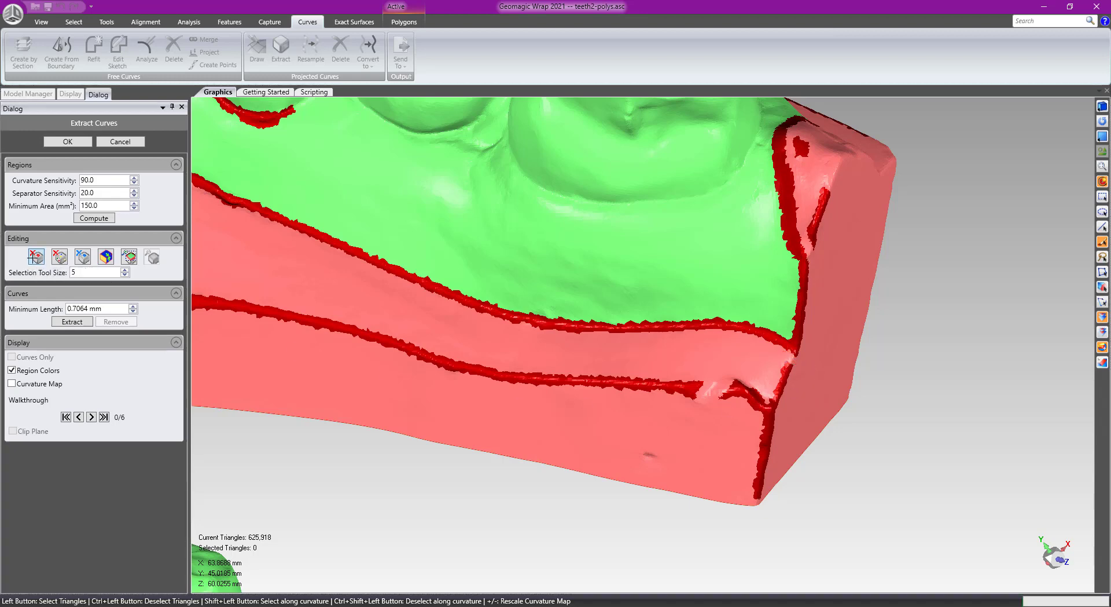
pyautogui.scroll(-3, 482, 431)
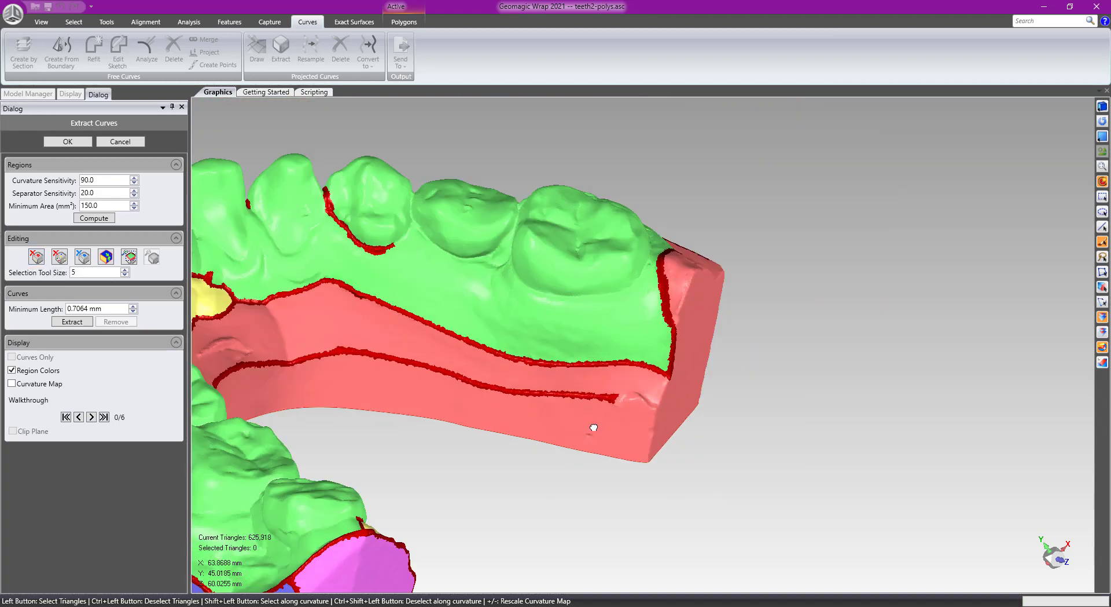
# Cut off the separator stub extending past the gum's outer rear corner and remove the separator islands at the arch end.
pyautogui.moveTo(594, 427); pyautogui.dragTo(736, 215, button='middle')
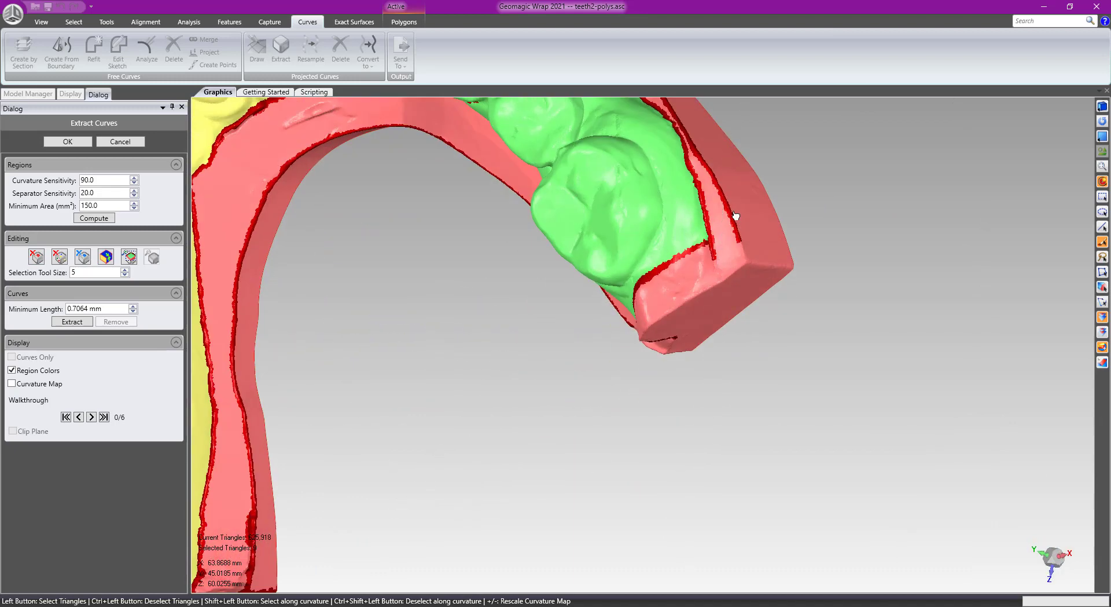
pyautogui.scroll(-3, 622, 287)
pyautogui.scroll(6, 705, 228)
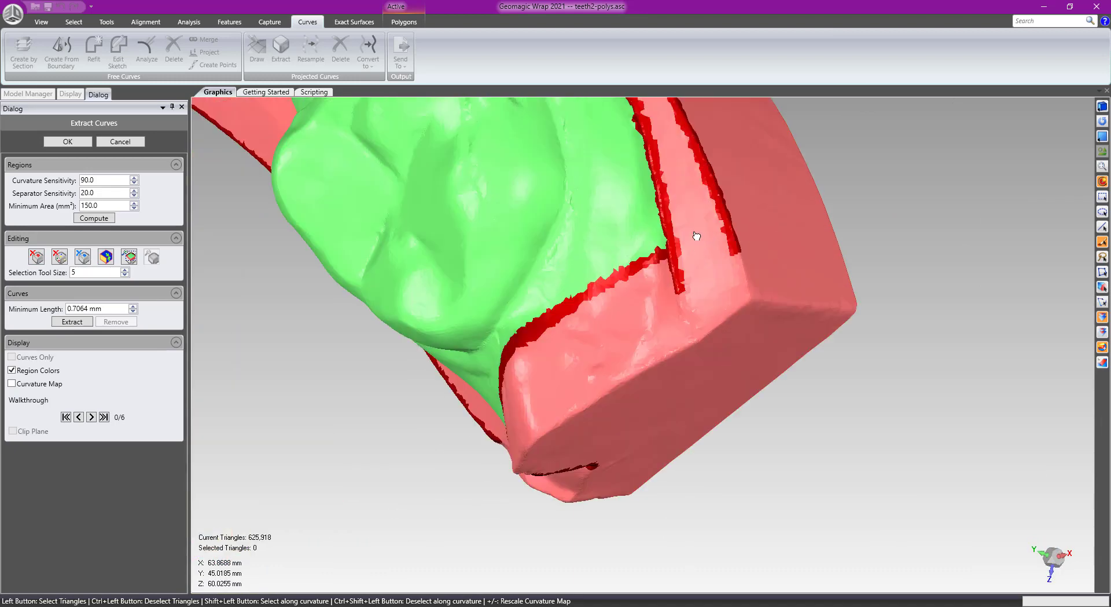
pyautogui.moveTo(684, 252); pyautogui.dragTo(665, 269)
pyautogui.click(36, 256)
# Erase the separator junction at the inner gum tip to merge the front teeth region with the adjacent teeth region.
pyautogui.moveTo(428, 376); pyautogui.dragTo(453, 303, button='middle')
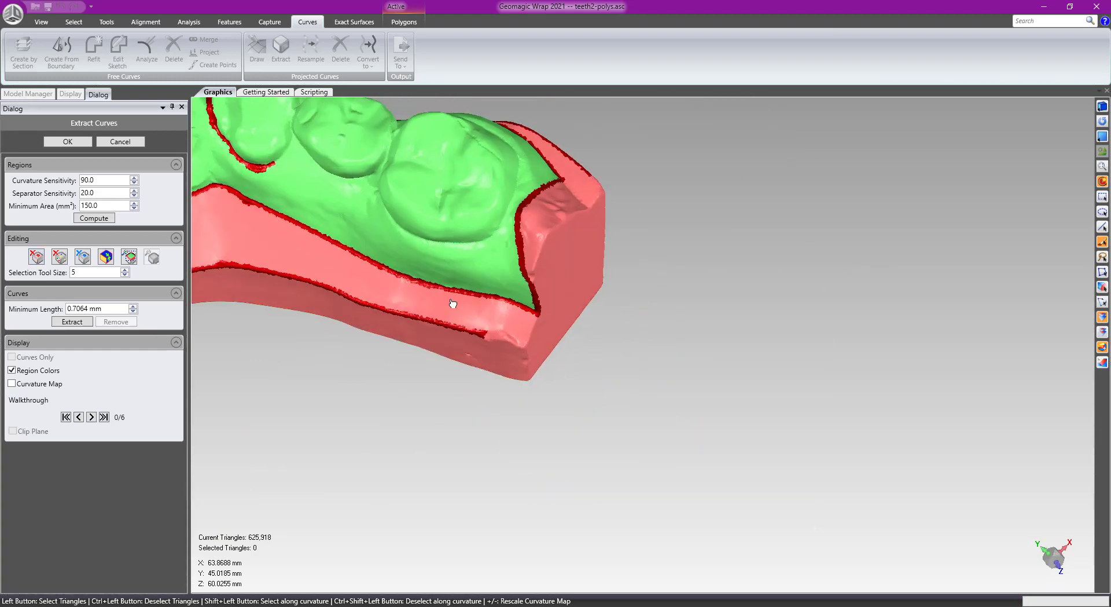
pyautogui.scroll(-3, 437, 316)
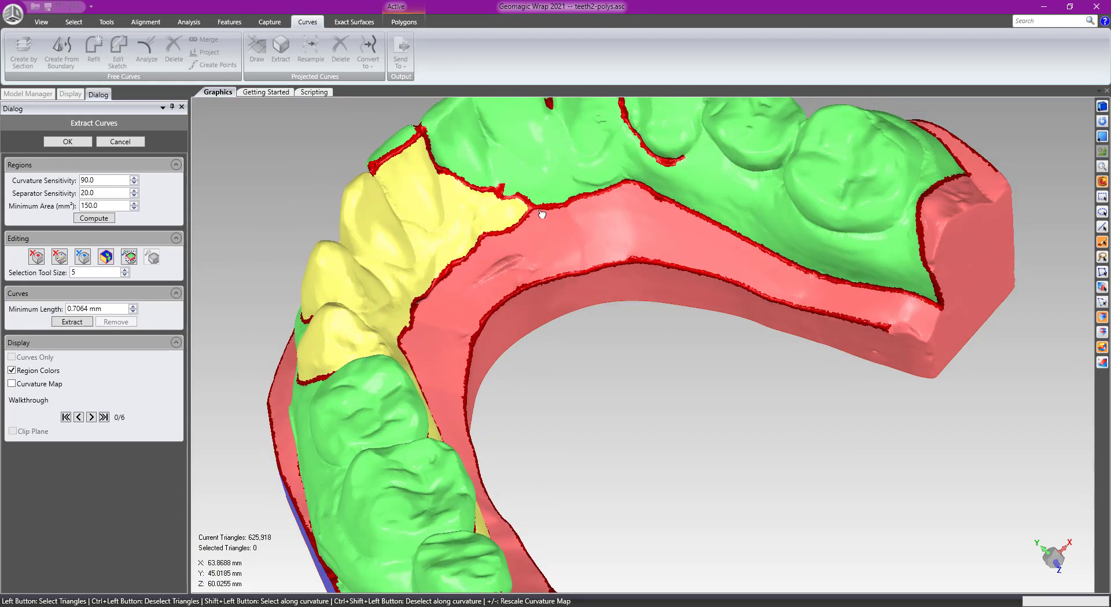
pyautogui.scroll(4, 542, 214)
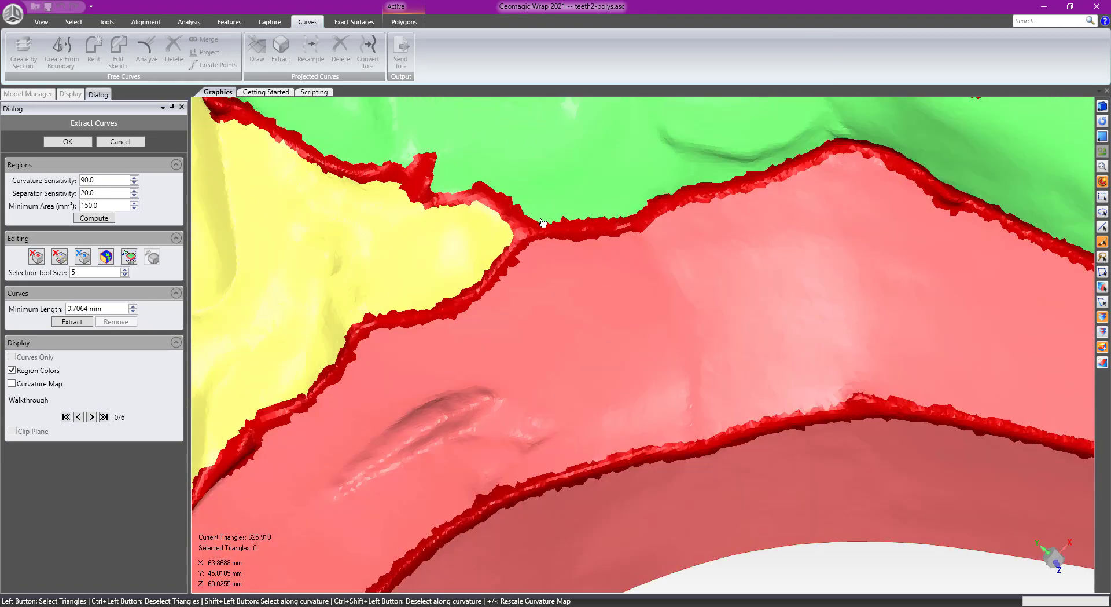
pyautogui.moveTo(543, 223); pyautogui.dragTo(510, 237)
pyautogui.scroll(-5, 519, 231)
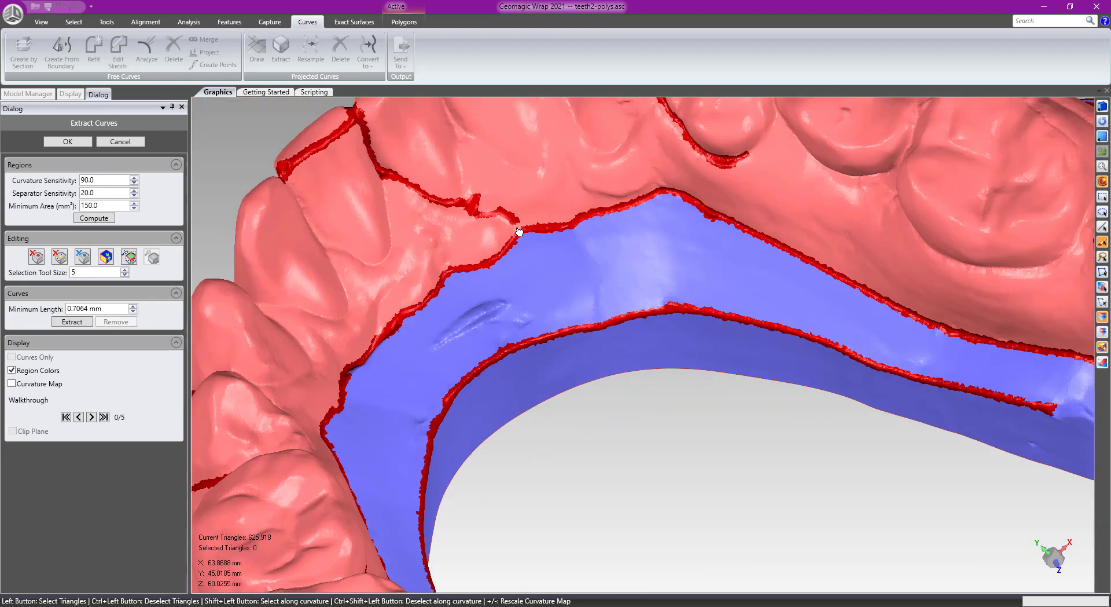
# Draw a separator across the gum behind the last molar at the arch's other end, from the inner strip to the outer edge.
pyautogui.moveTo(481, 196); pyautogui.dragTo(437, 346, button='right')
pyautogui.scroll(3, 627, 421)
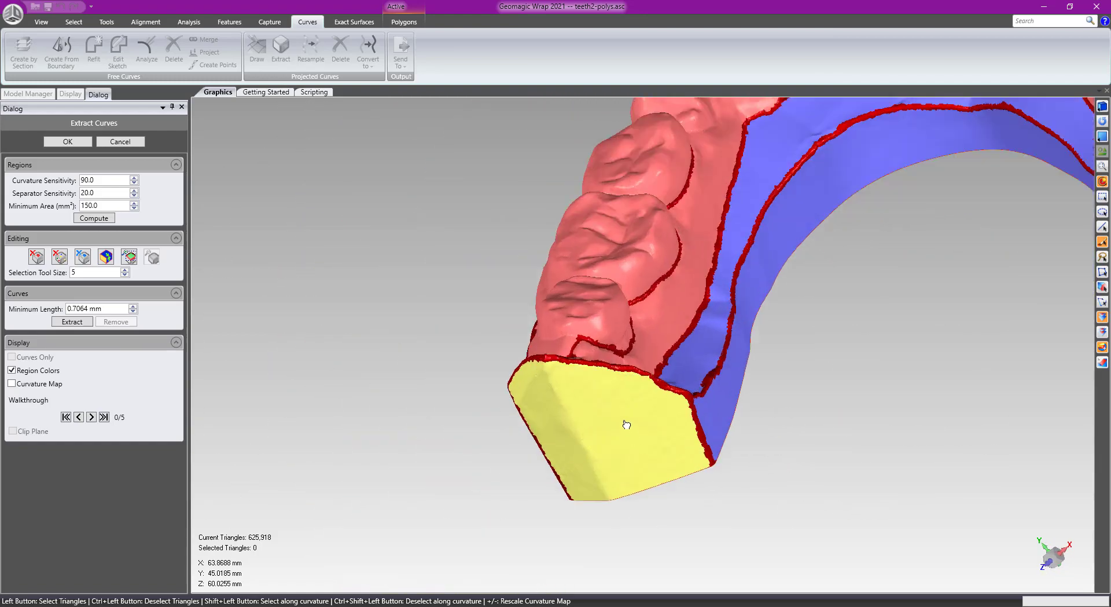
pyautogui.scroll(4, 533, 265)
pyautogui.scroll(-3, 498, 241)
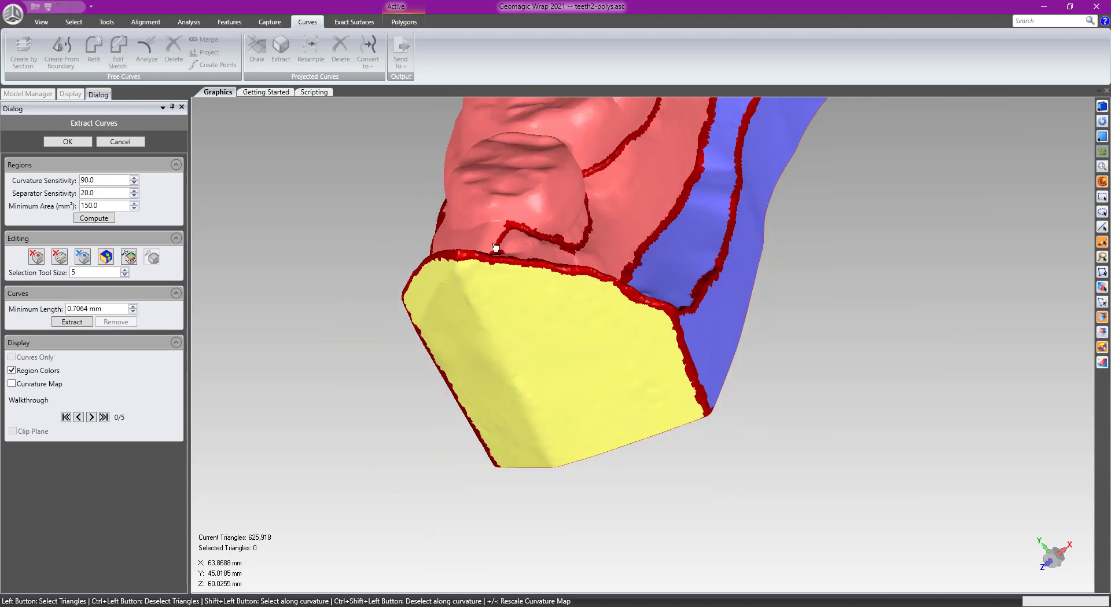
pyautogui.moveTo(493, 247); pyautogui.dragTo(455, 255, button='right')
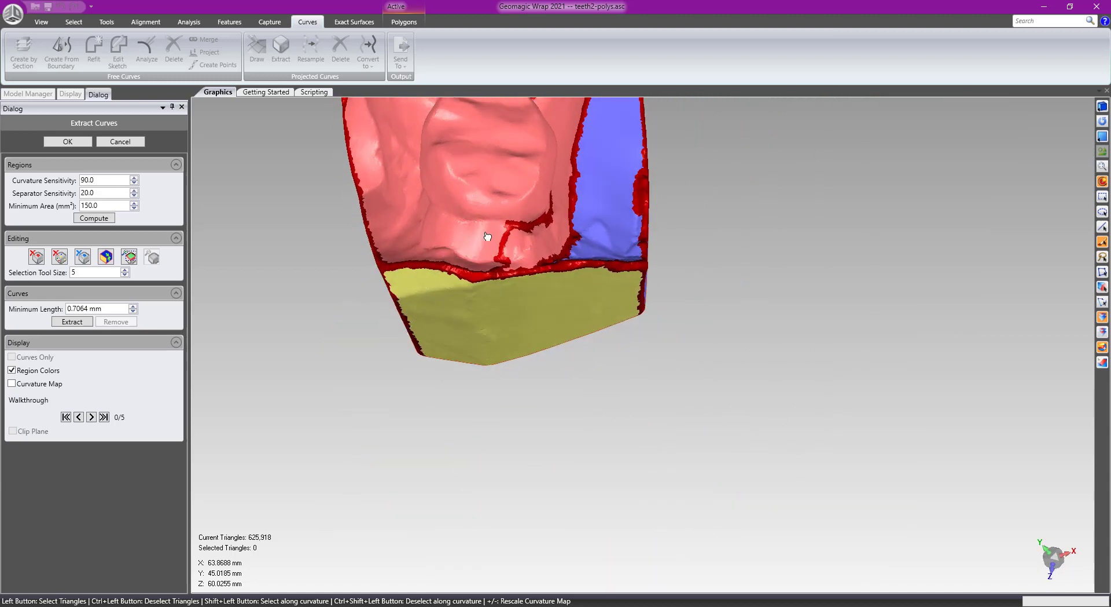
pyautogui.scroll(3, 456, 258)
pyautogui.scroll(-1, 457, 266)
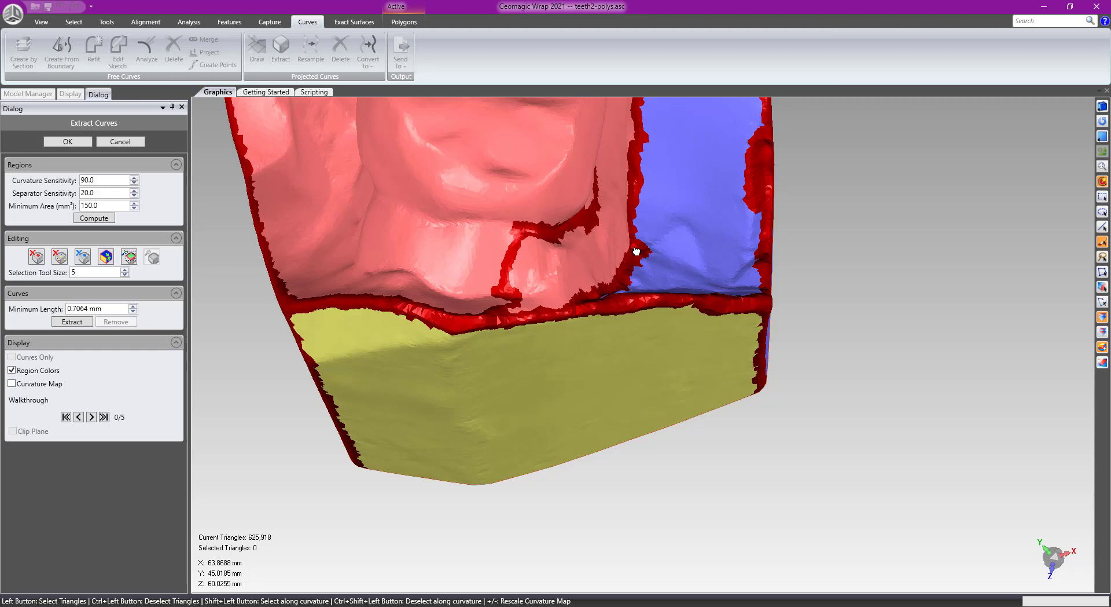
pyautogui.moveTo(637, 251)
pyautogui.mouseDown()
pyautogui.moveTo(515, 283)
pyautogui.moveTo(381, 258)
pyautogui.moveTo(269, 265)
pyautogui.moveTo(303, 270)
pyautogui.mouseUp()
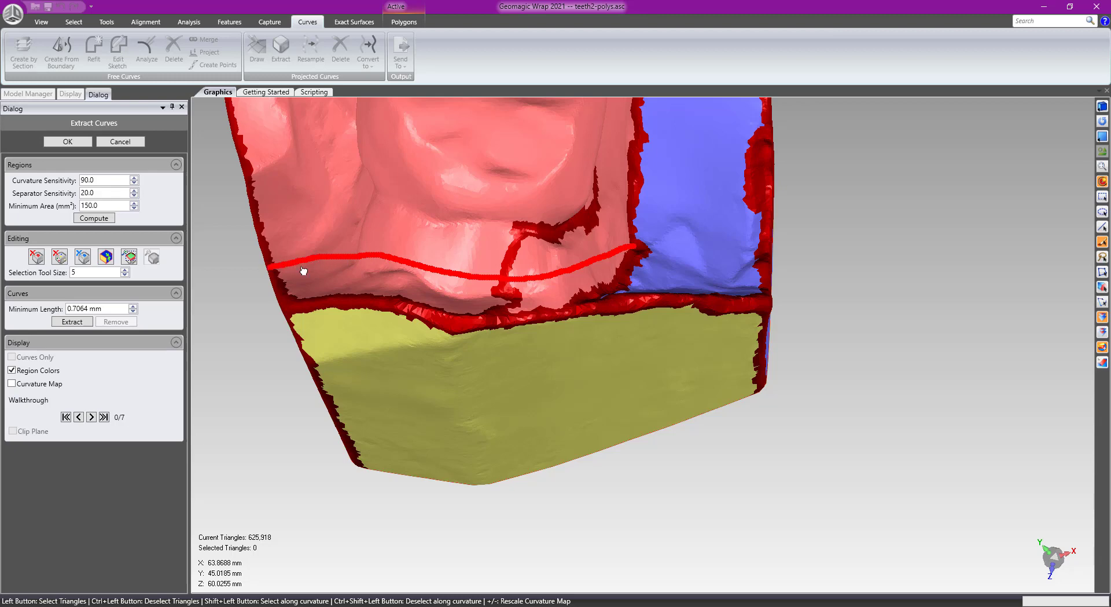
# Using the curvature map, draw a separator along the lower outer gum crease to the end strip, and restore the region colors.
pyautogui.moveTo(304, 270)
pyautogui.mouseDown(button='right')
pyautogui.moveTo(362, 322)
pyautogui.moveTo(335, 293)
pyautogui.moveTo(293, 275)
pyautogui.moveTo(496, 325)
pyautogui.moveTo(372, 396)
pyautogui.moveTo(258, 315)
pyautogui.moveTo(330, 317)
pyautogui.mouseUp(button='right')
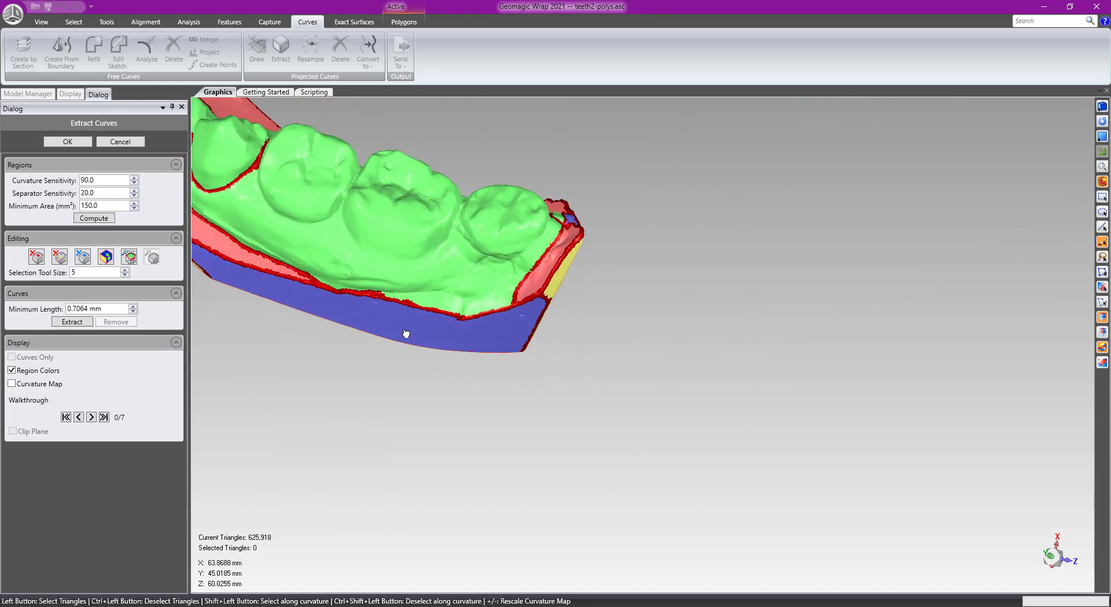
pyautogui.scroll(3, 332, 325)
pyautogui.moveTo(445, 258); pyautogui.dragTo(566, 188, button='right')
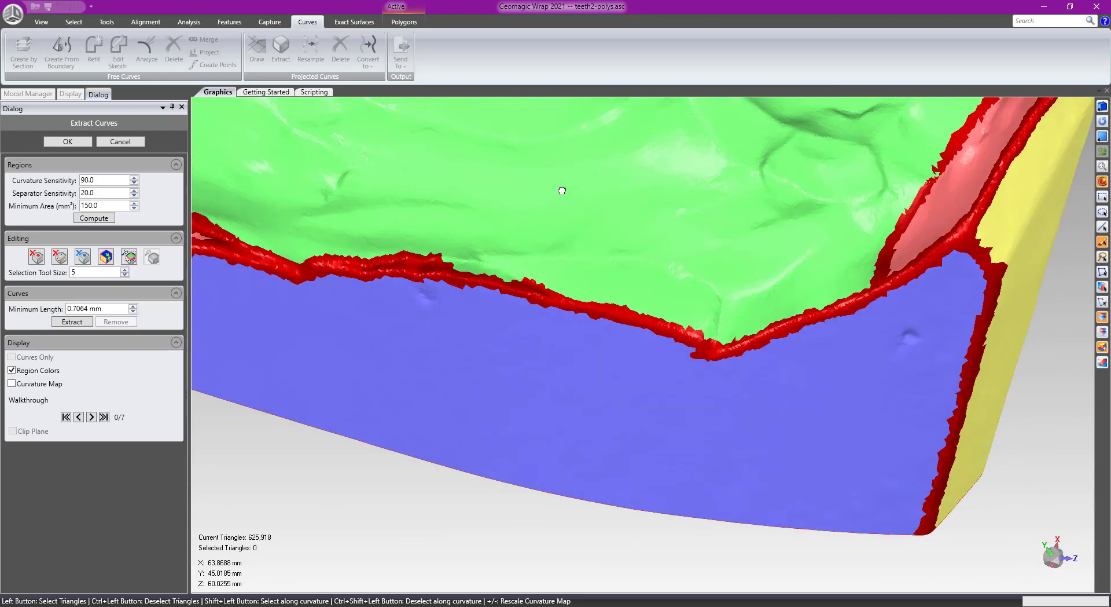
pyautogui.click(11, 384)
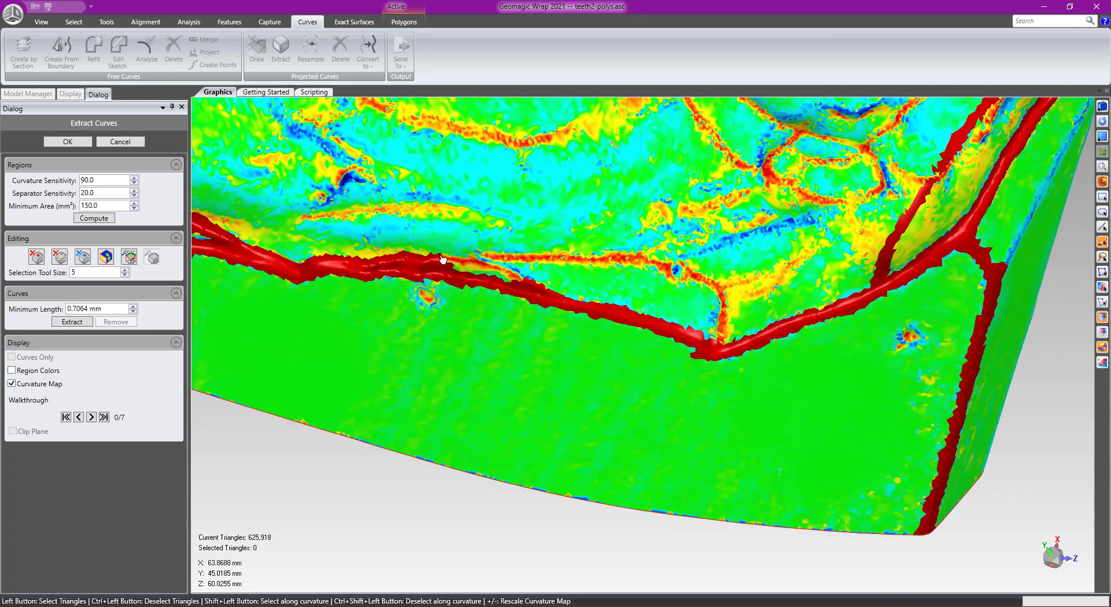
pyautogui.moveTo(443, 258)
pyautogui.mouseDown()
pyautogui.moveTo(652, 265)
pyautogui.moveTo(796, 222)
pyautogui.moveTo(920, 211)
pyautogui.mouseUp()
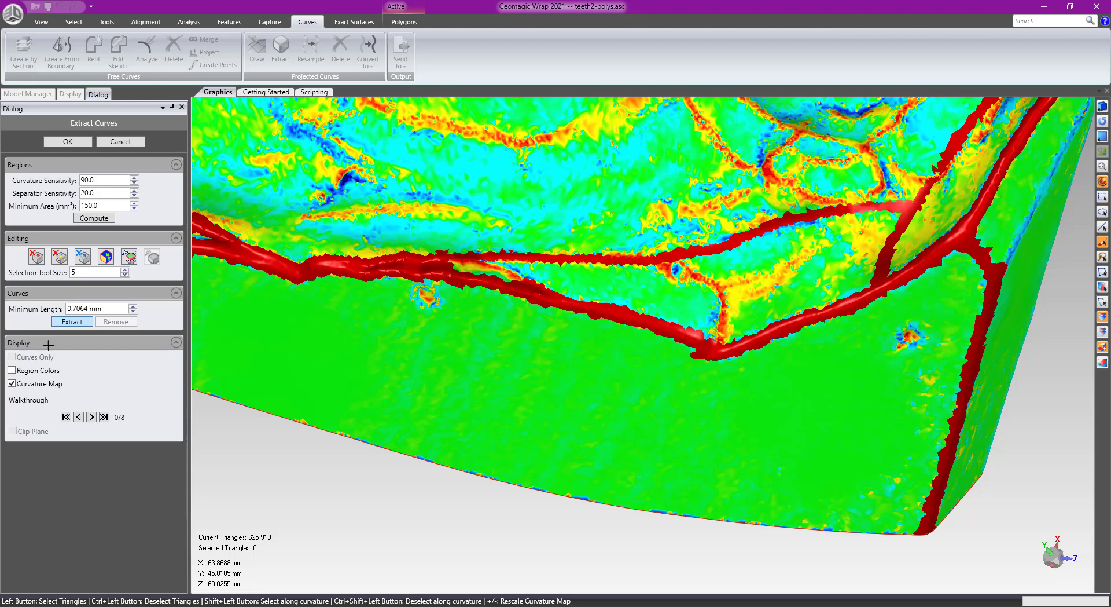
pyautogui.click(11, 383)
pyautogui.click(11, 371)
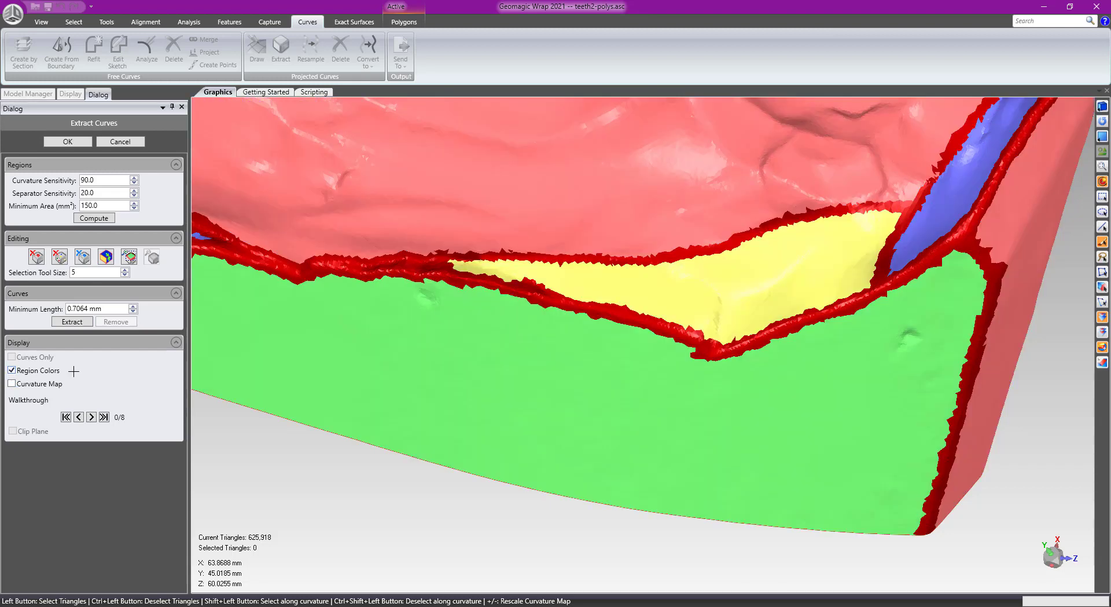
# Erase the upper end of the separator between the lower outer gum patch and the end strip to merge them.
pyautogui.scroll(-3, 664, 283)
pyautogui.scroll(-1, 822, 277)
pyautogui.scroll(3, 821, 273)
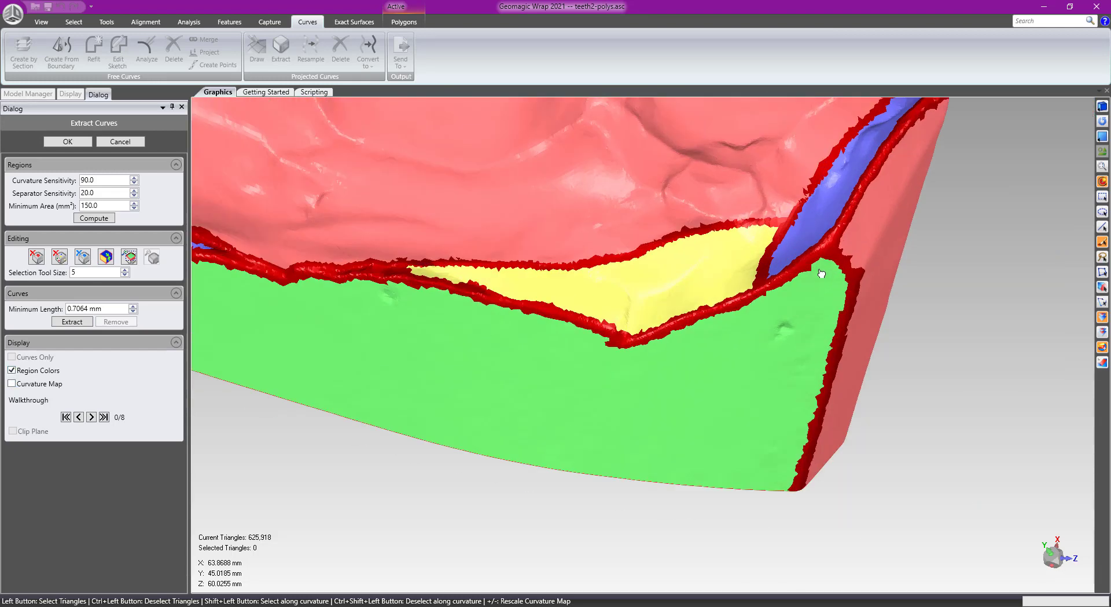
pyautogui.click(776, 237)
pyautogui.scroll(-2, 831, 232)
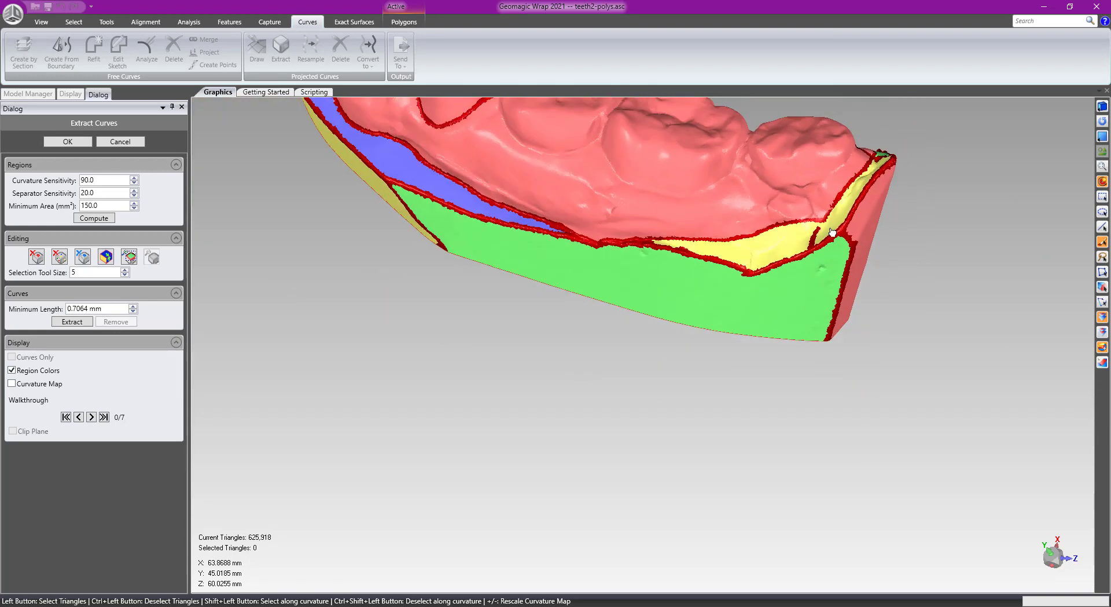
# Erase the separator section between the end strip and the small patch behind the last molar to merge them.
pyautogui.scroll(2, 831, 232)
pyautogui.moveTo(831, 231); pyautogui.dragTo(889, 196, button='middle')
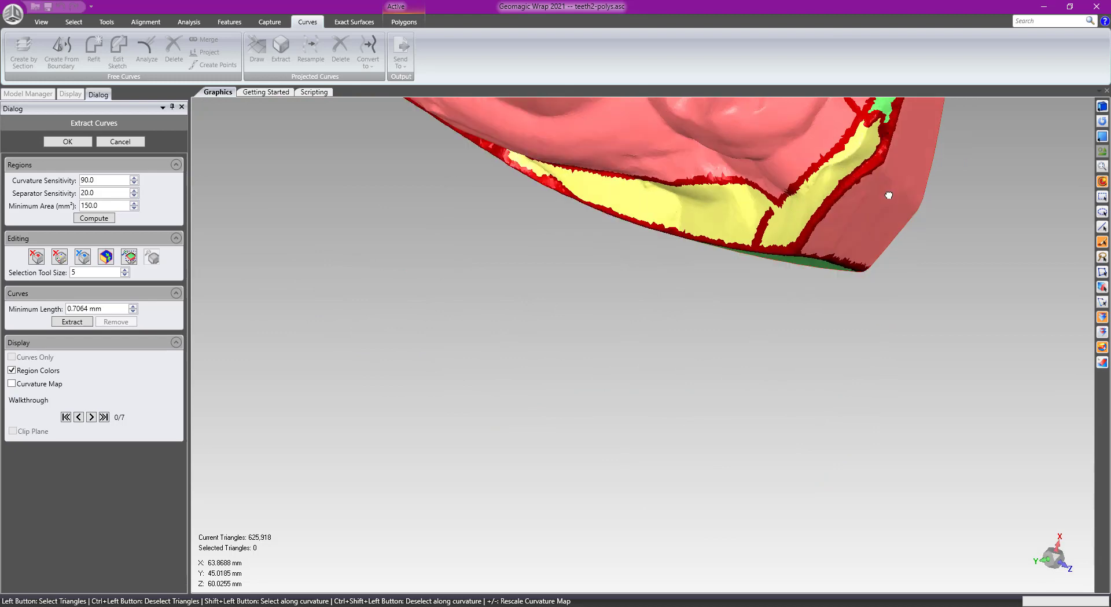
pyautogui.scroll(4, 737, 319)
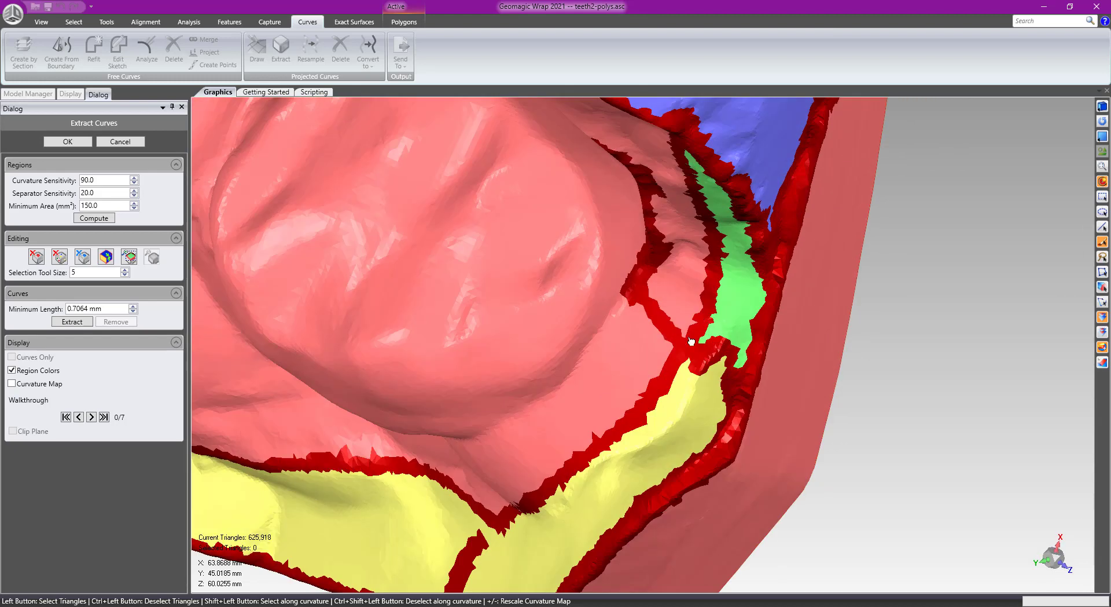
pyautogui.click(692, 361)
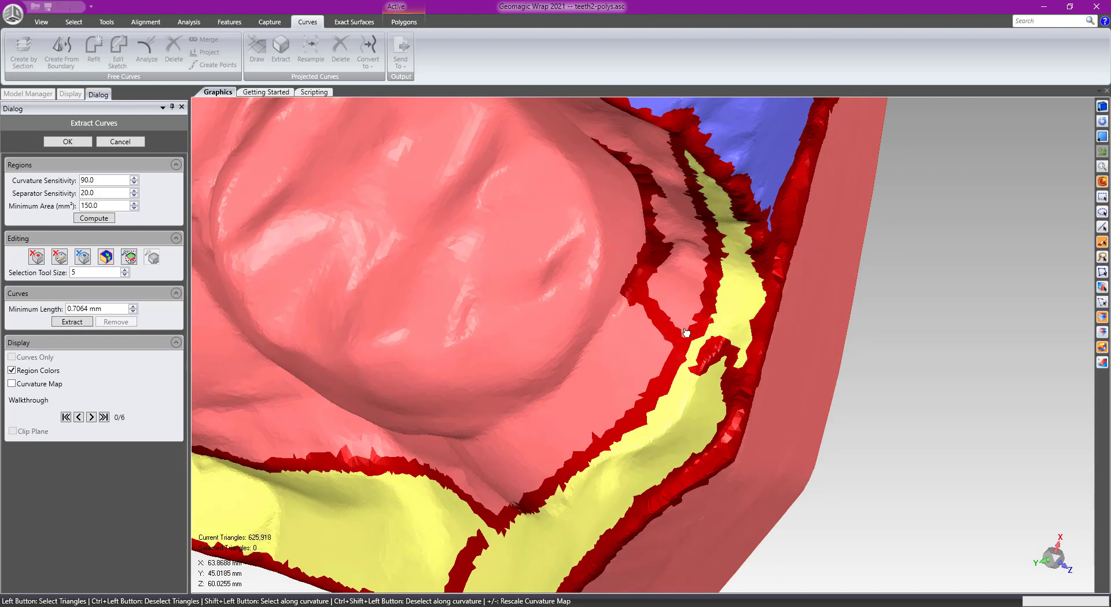
# Detach the separator branch behind the last molar, then erase the separator's tip between the end strip and the inner base region to merge them.
pyautogui.moveTo(679, 340)
pyautogui.mouseDown()
pyautogui.moveTo(668, 350)
pyautogui.moveTo(695, 323)
pyautogui.mouseUp()
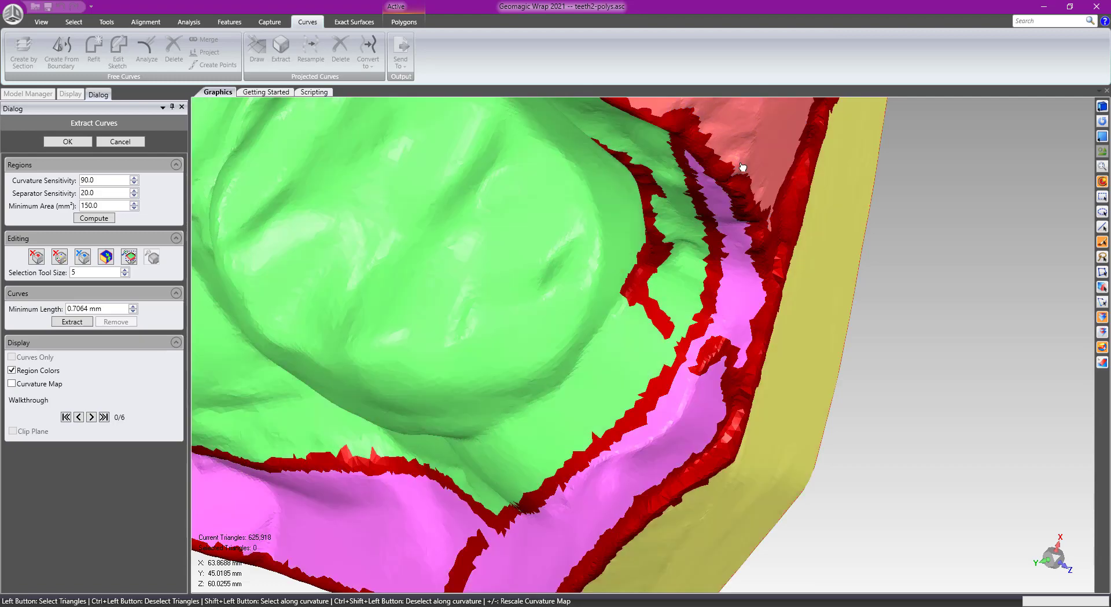
pyautogui.moveTo(760, 216); pyautogui.dragTo(718, 299, button='middle')
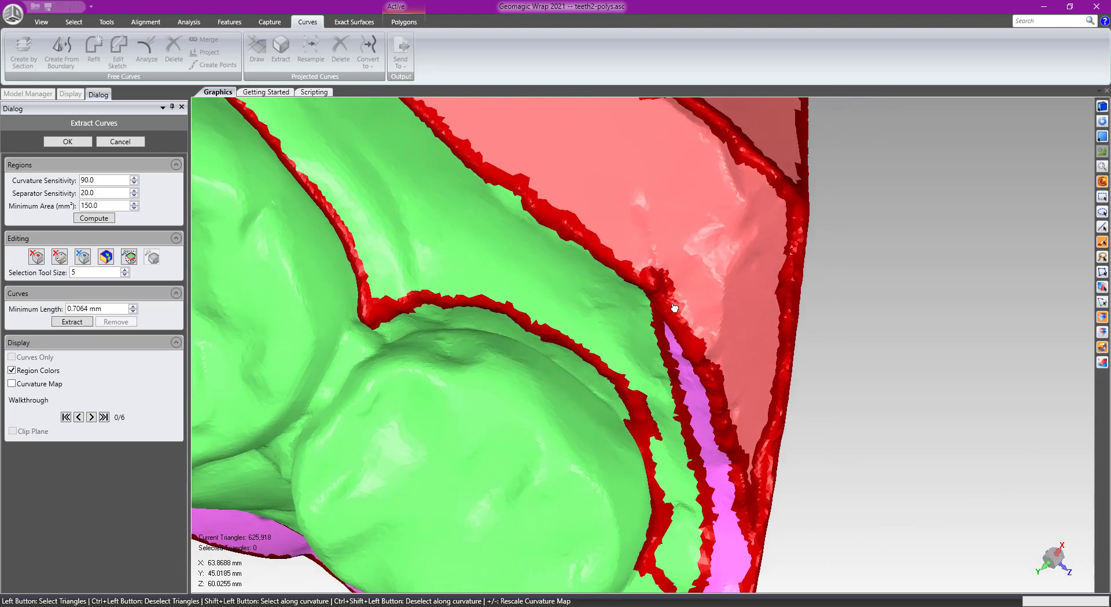
pyautogui.moveTo(657, 272); pyautogui.dragTo(680, 359)
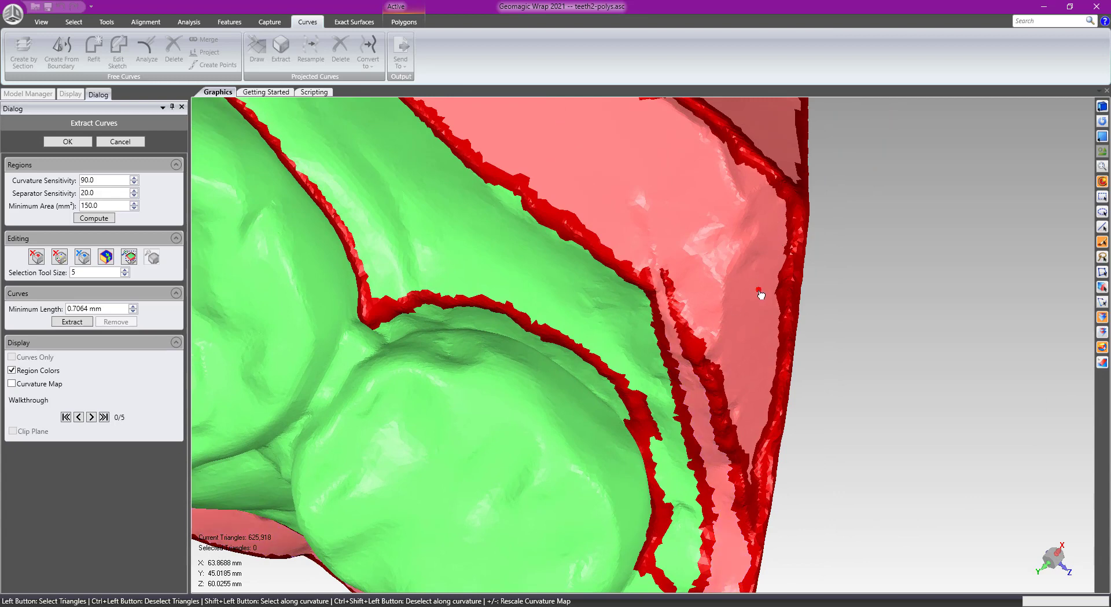
# Erase the separator's end at the base's bottom edge, between the inner wall and the end face, to merge these regions.
pyautogui.moveTo(799, 305); pyautogui.dragTo(851, 371)
pyautogui.scroll(-3, 781, 227)
pyautogui.moveTo(781, 227); pyautogui.dragTo(695, 451, button='middle')
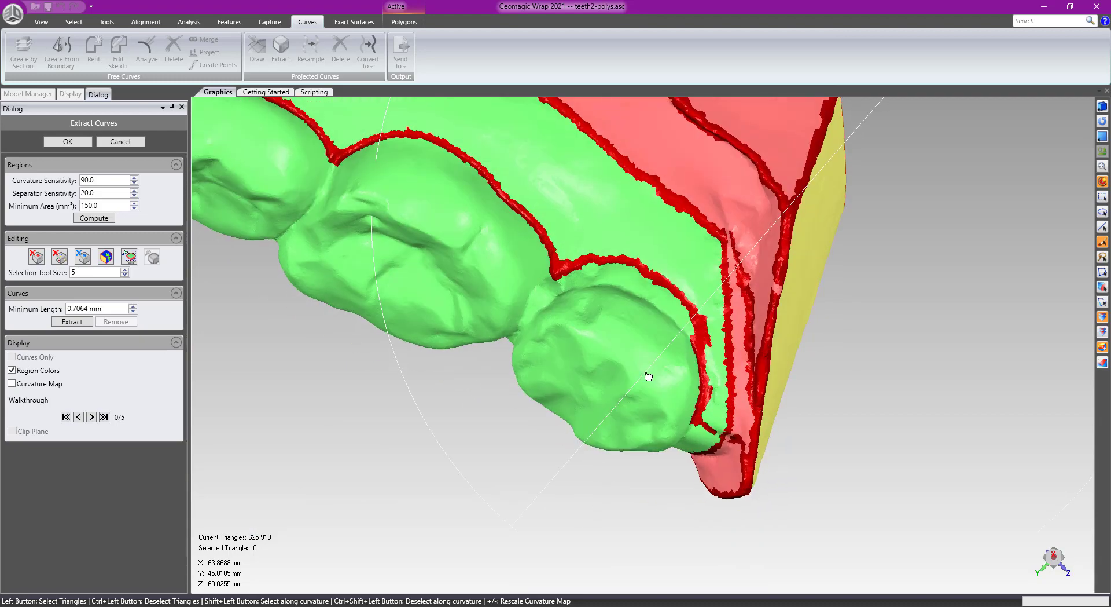
pyautogui.scroll(5, 776, 211)
pyautogui.moveTo(729, 271); pyautogui.dragTo(629, 420, button='middle')
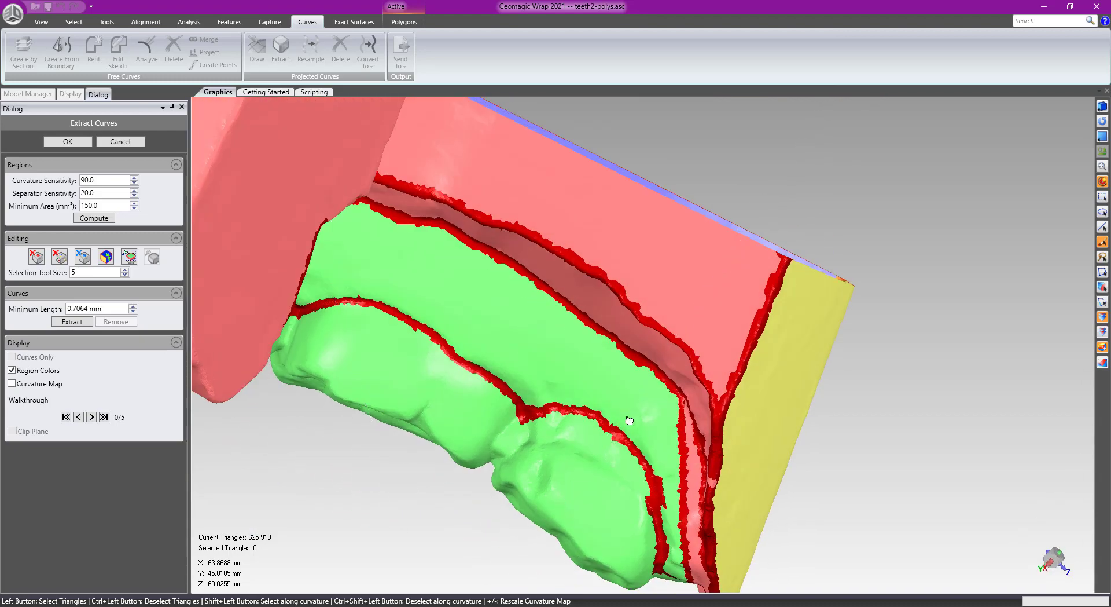
pyautogui.scroll(3, 774, 278)
pyautogui.moveTo(717, 202); pyautogui.dragTo(769, 228)
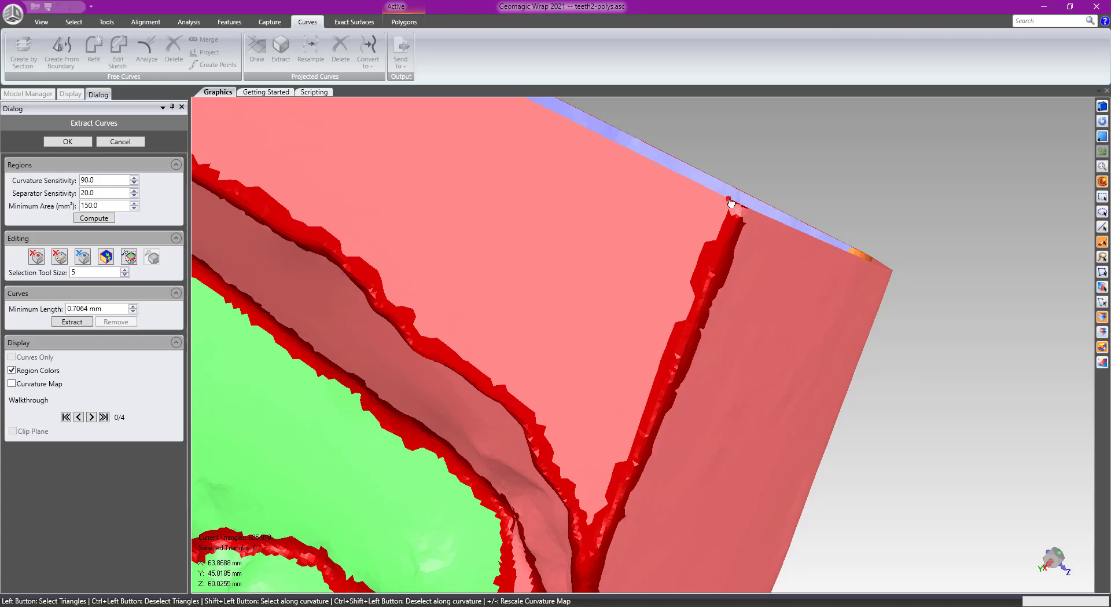
# Erase the separator's end at the base's bottom edge, between the outer side wall and the end face, to merge these regions.
pyautogui.scroll(-5, 649, 373)
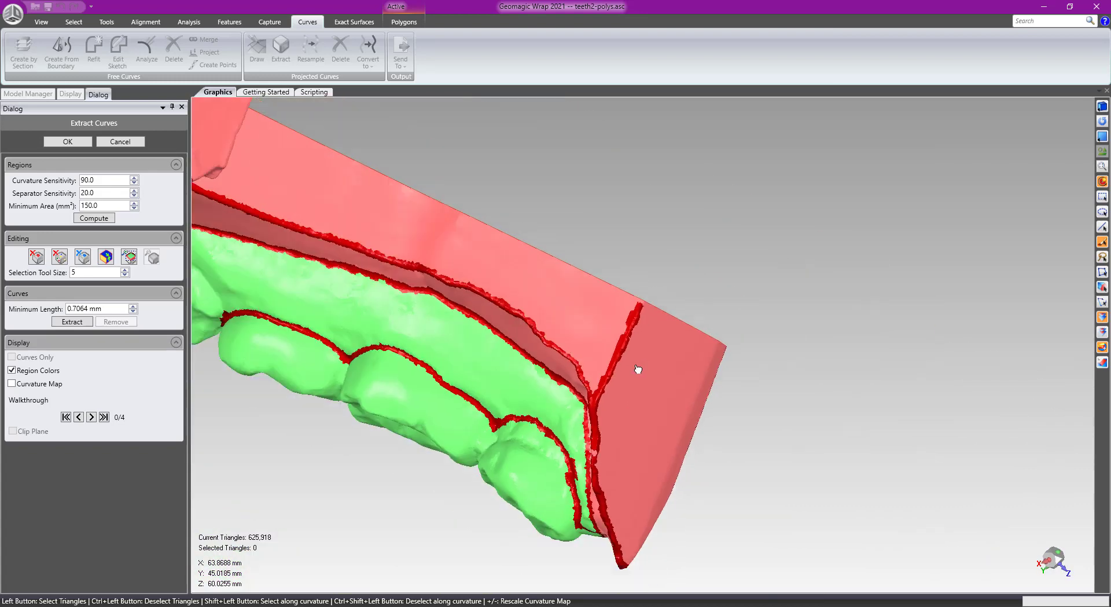
pyautogui.moveTo(541, 438); pyautogui.dragTo(541, 290, button='middle')
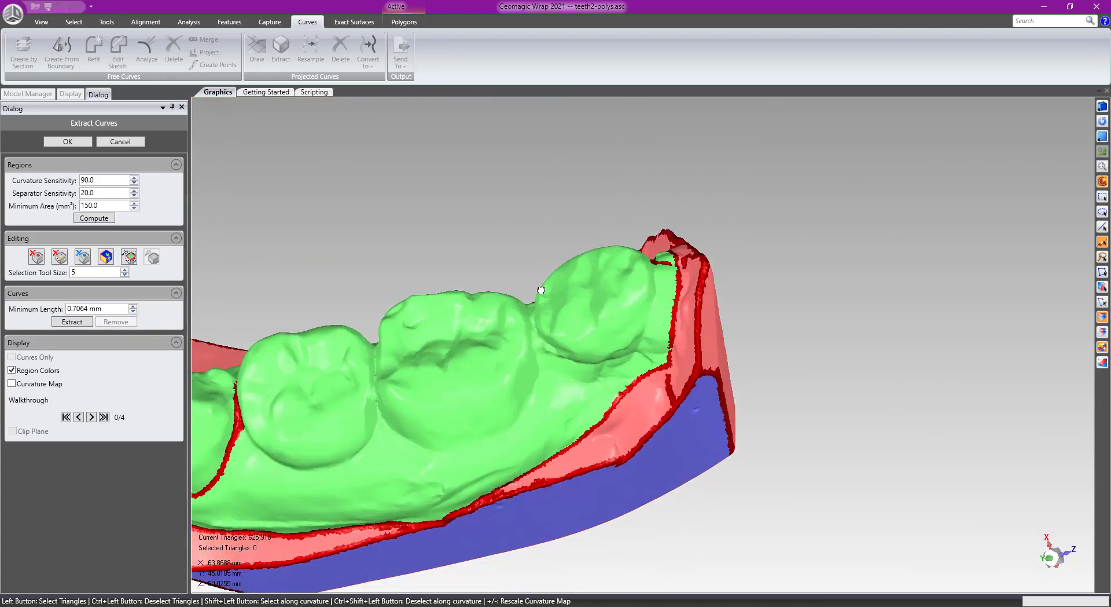
pyautogui.scroll(5, 747, 383)
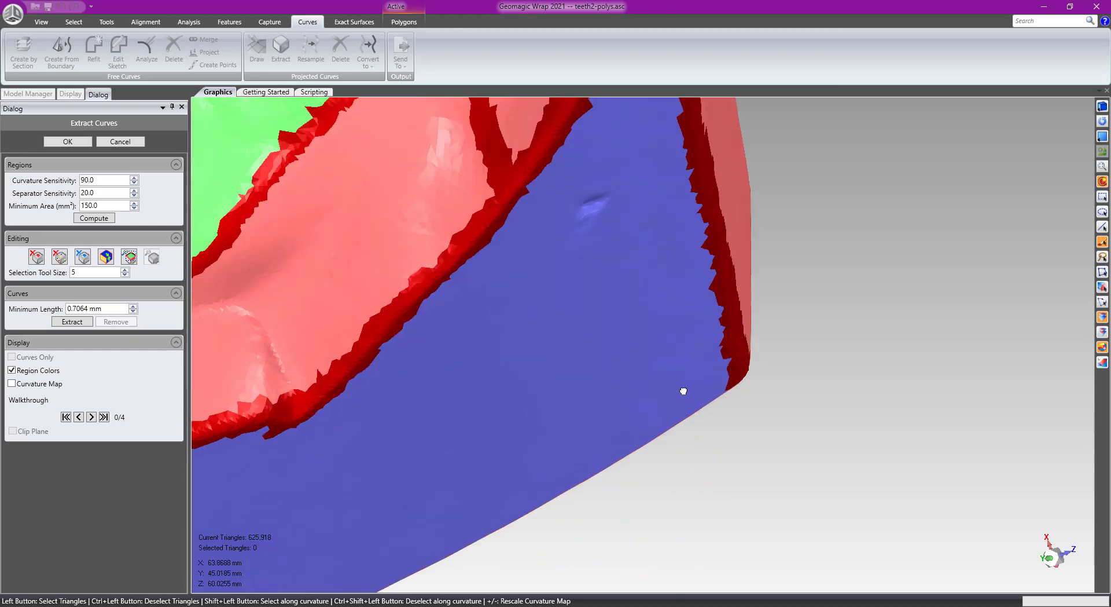
pyautogui.moveTo(684, 391); pyautogui.dragTo(686, 346, button='middle')
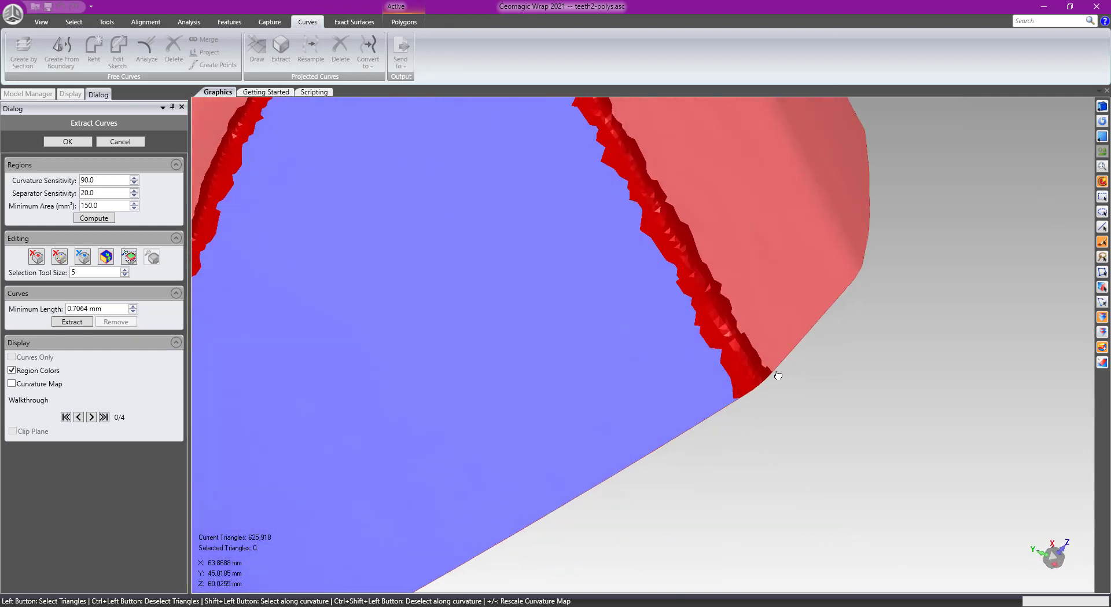
pyautogui.moveTo(771, 373); pyautogui.dragTo(730, 412)
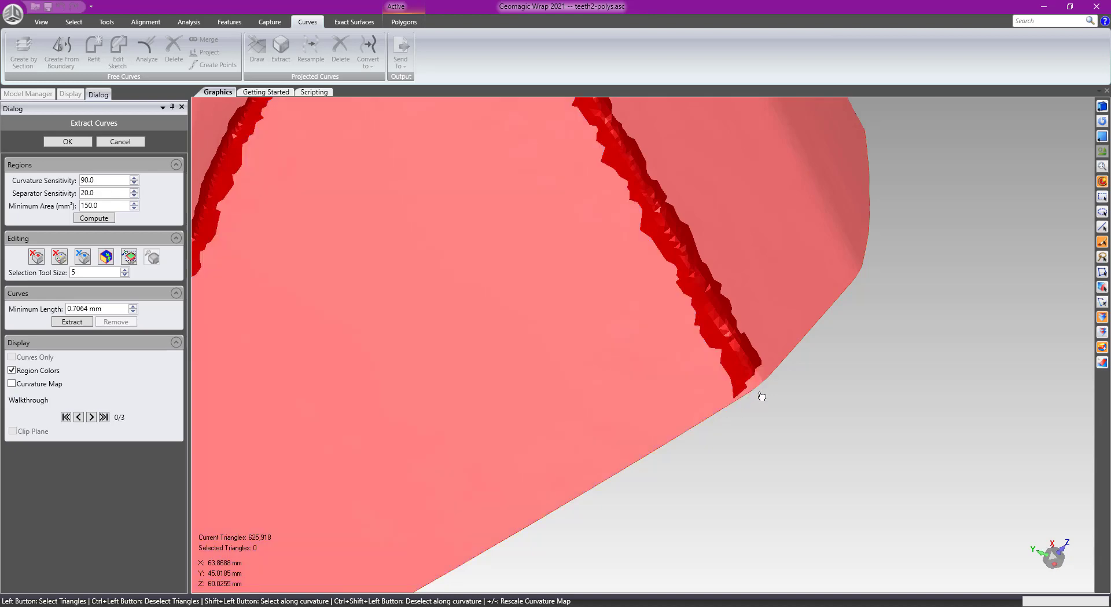
# Erase the lower side of the thick separator where the outer gum strip narrows below the molars, opening the strip to the side wall.
pyautogui.scroll(-8, 657, 405)
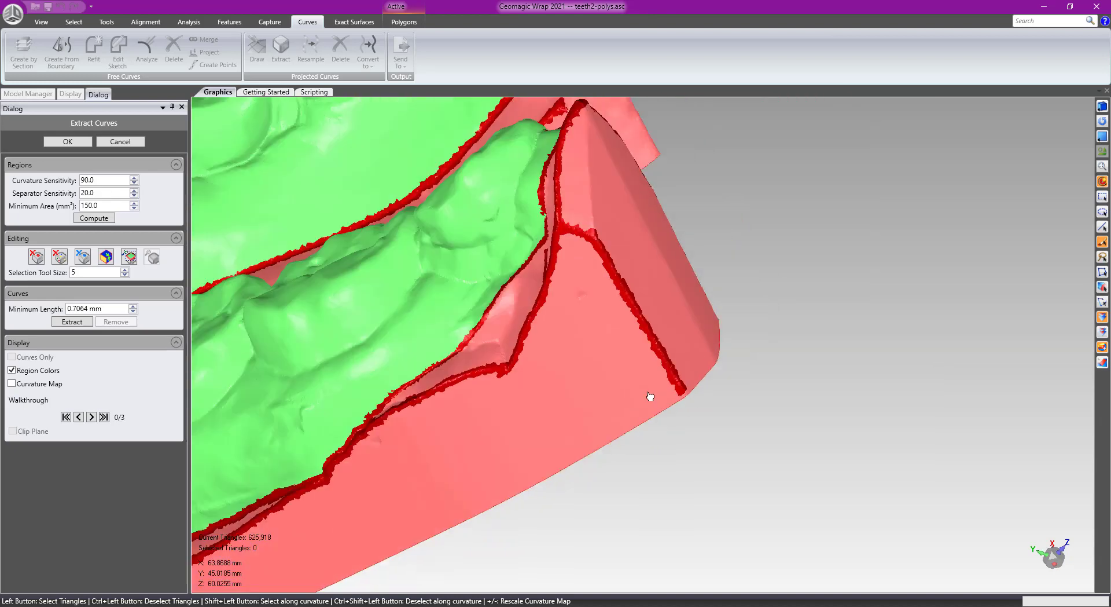
pyautogui.scroll(4, 579, 268)
pyautogui.moveTo(593, 351); pyautogui.dragTo(647, 378, button='middle')
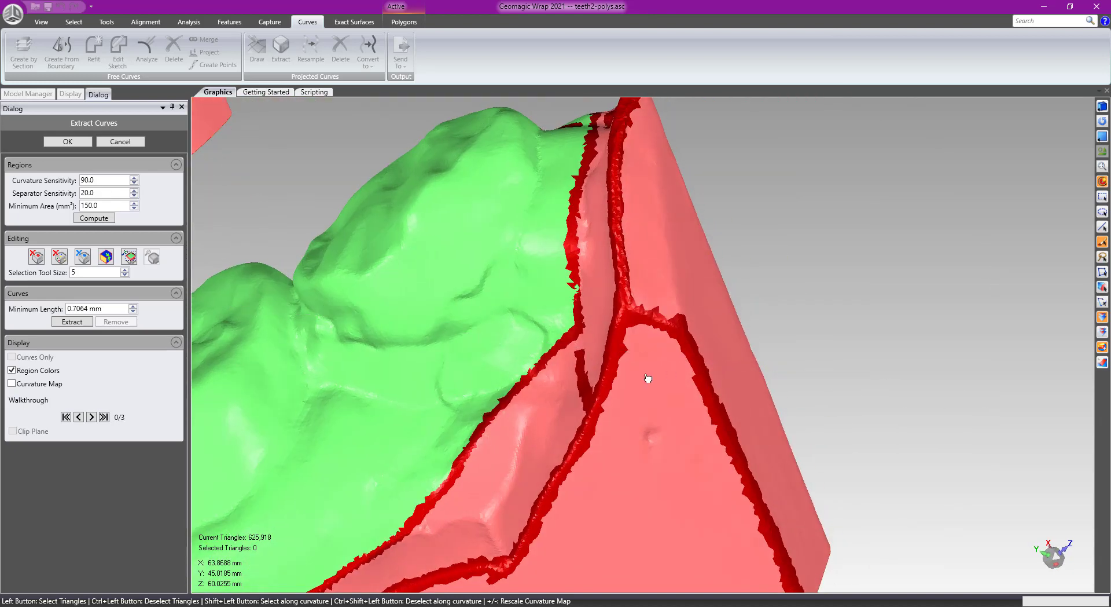
pyautogui.scroll(-4, 526, 457)
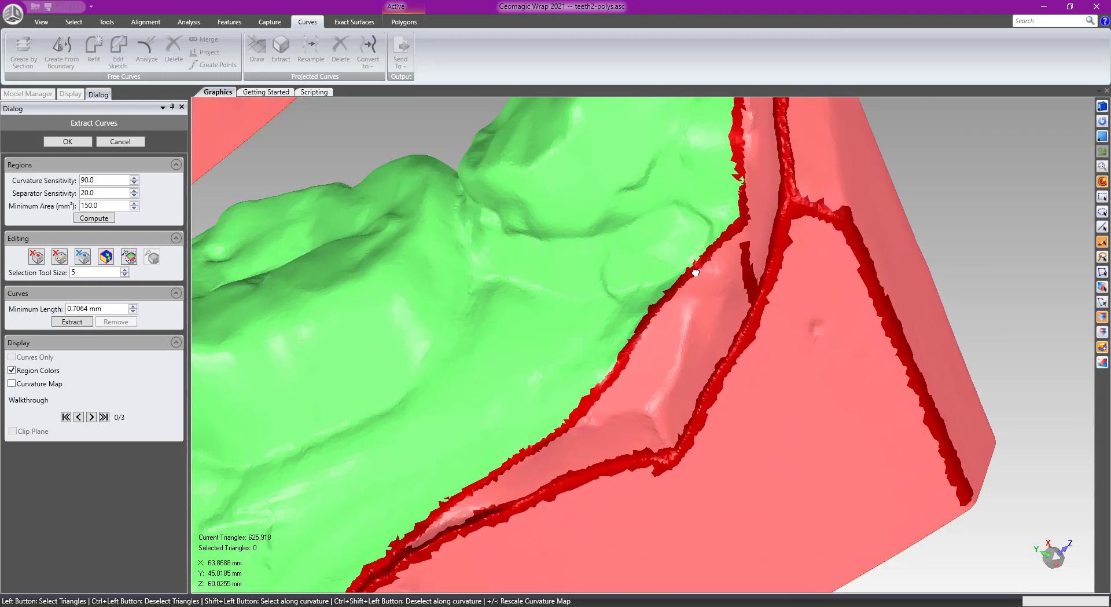
pyautogui.scroll(2, 651, 330)
pyautogui.scroll(-3, 529, 422)
pyautogui.scroll(5, 526, 436)
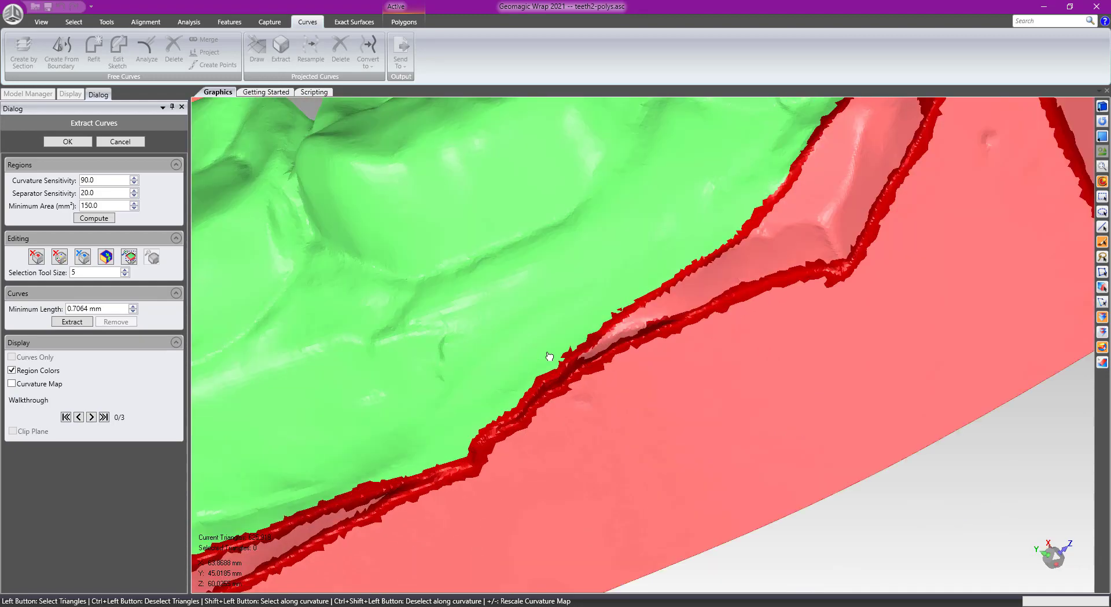
pyautogui.moveTo(546, 427); pyautogui.dragTo(609, 395, button='middle')
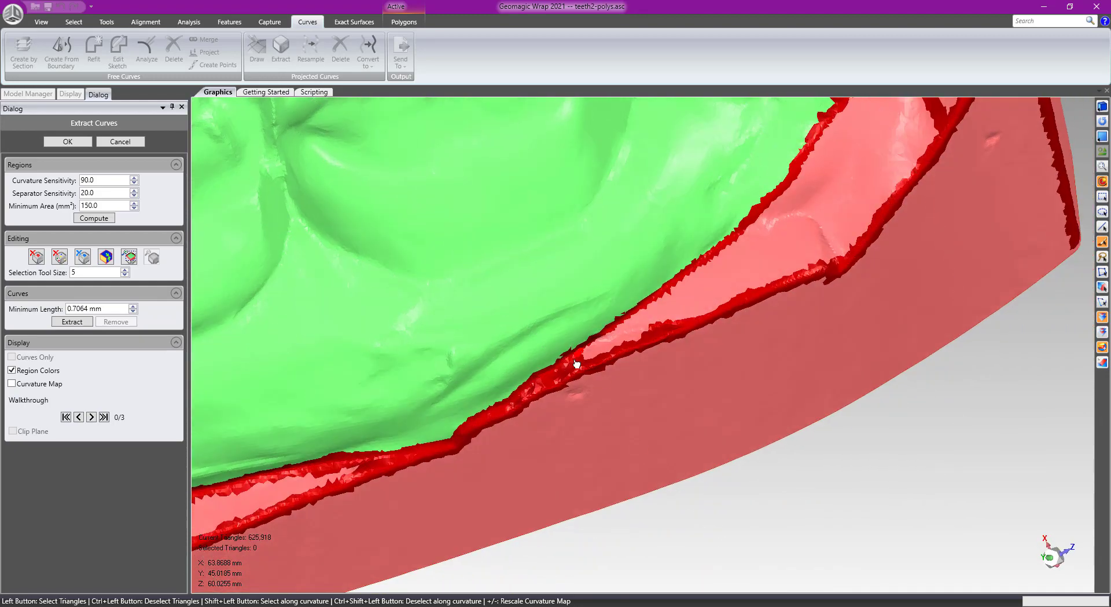
pyautogui.moveTo(576, 362); pyautogui.dragTo(464, 463)
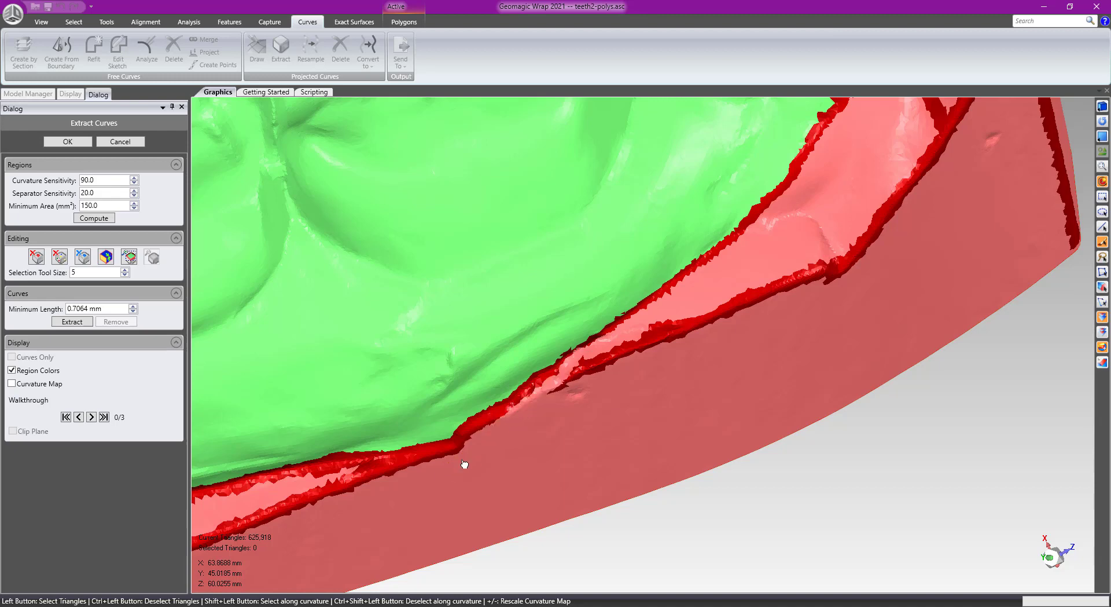
# Continue erasing the lower side of the narrow separator toward the front teeth, linking the next gum strip with the side wall.
pyautogui.scroll(-3, 464, 463)
pyautogui.scroll(3, 467, 459)
pyautogui.moveTo(409, 474); pyautogui.dragTo(508, 410, button='middle')
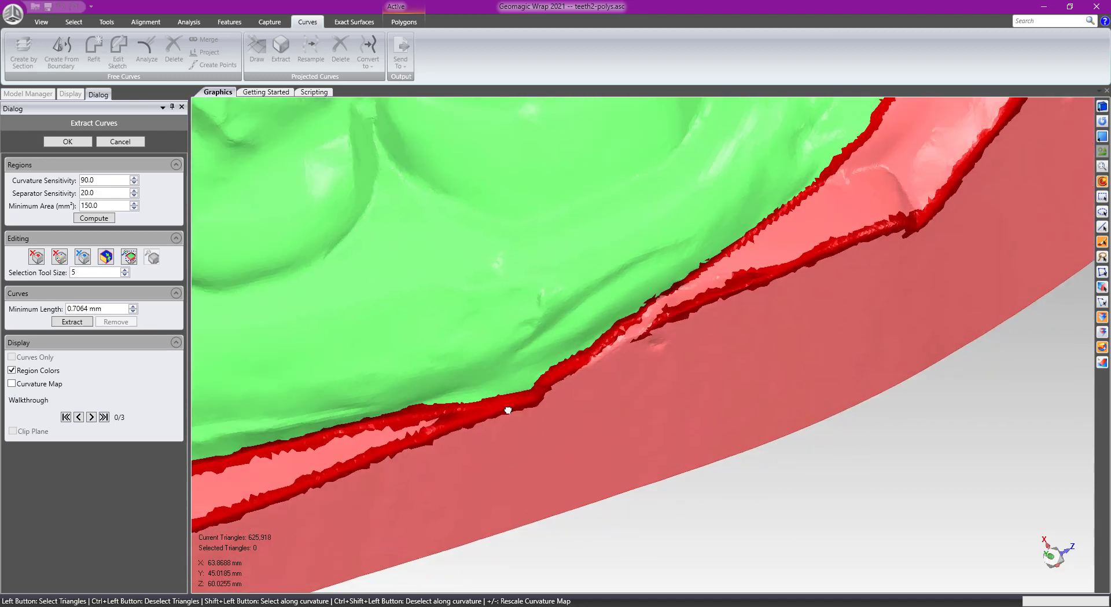
pyautogui.scroll(3, 508, 409)
pyautogui.moveTo(370, 432); pyautogui.dragTo(628, 368)
# Erase the bottom end of the slanted separator between the front outer wall and the side wall to merge these regions.
pyautogui.scroll(-10, 639, 413)
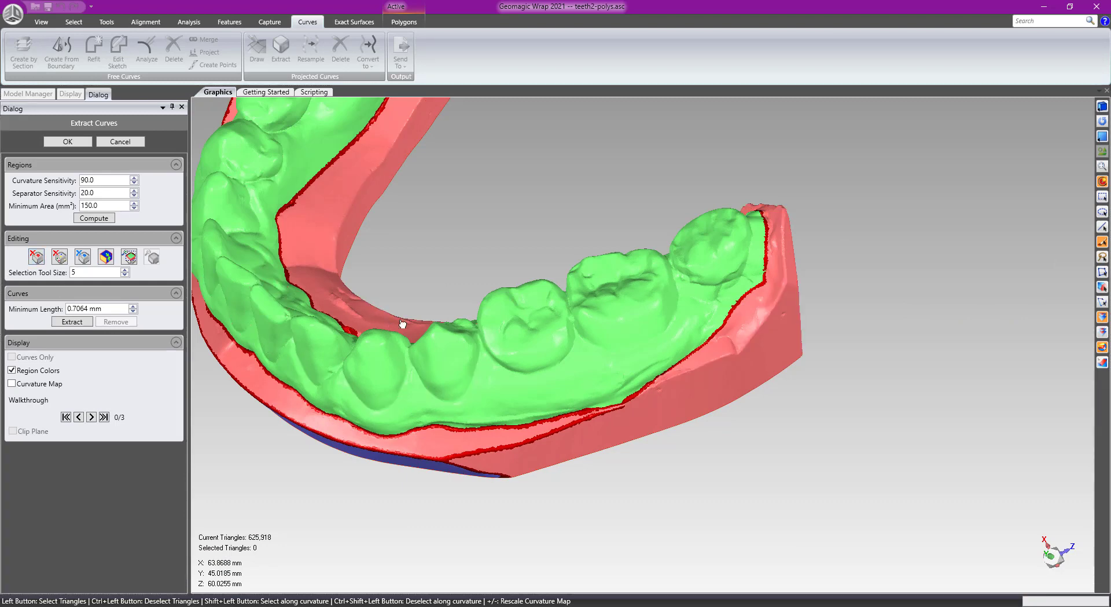
pyautogui.moveTo(415, 413); pyautogui.dragTo(509, 529, button='middle')
pyautogui.scroll(8, 721, 414)
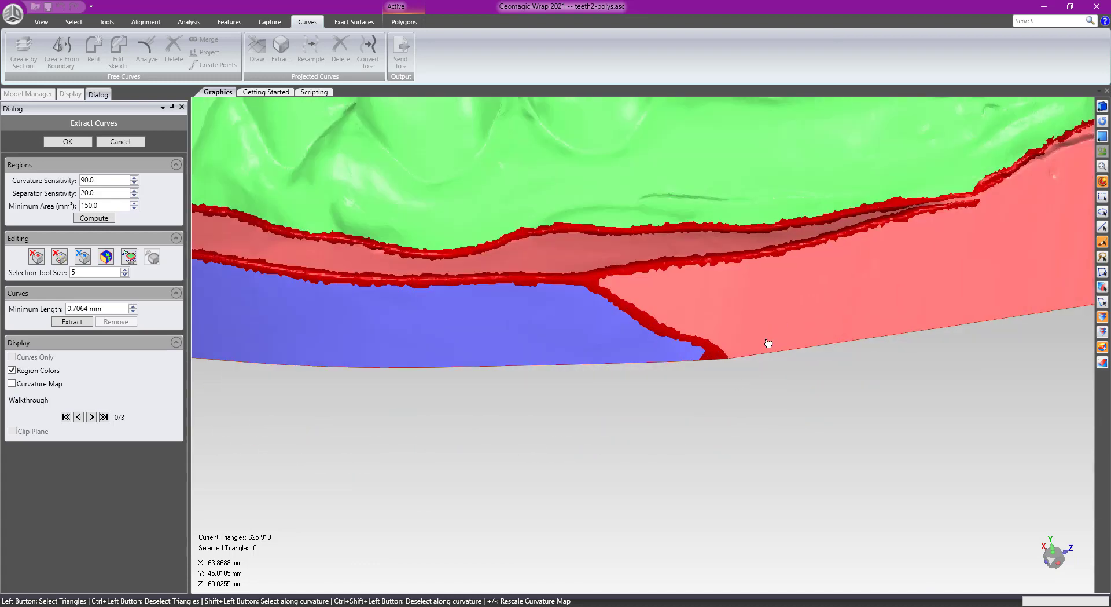
pyautogui.moveTo(739, 359)
pyautogui.mouseDown()
pyautogui.moveTo(683, 370)
pyautogui.moveTo(693, 370)
pyautogui.mouseUp()
# Remove all leftover separators inside the merged base region, keeping only the boundary around the teeth and gum.
pyautogui.moveTo(471, 335); pyautogui.dragTo(546, 442, button='middle')
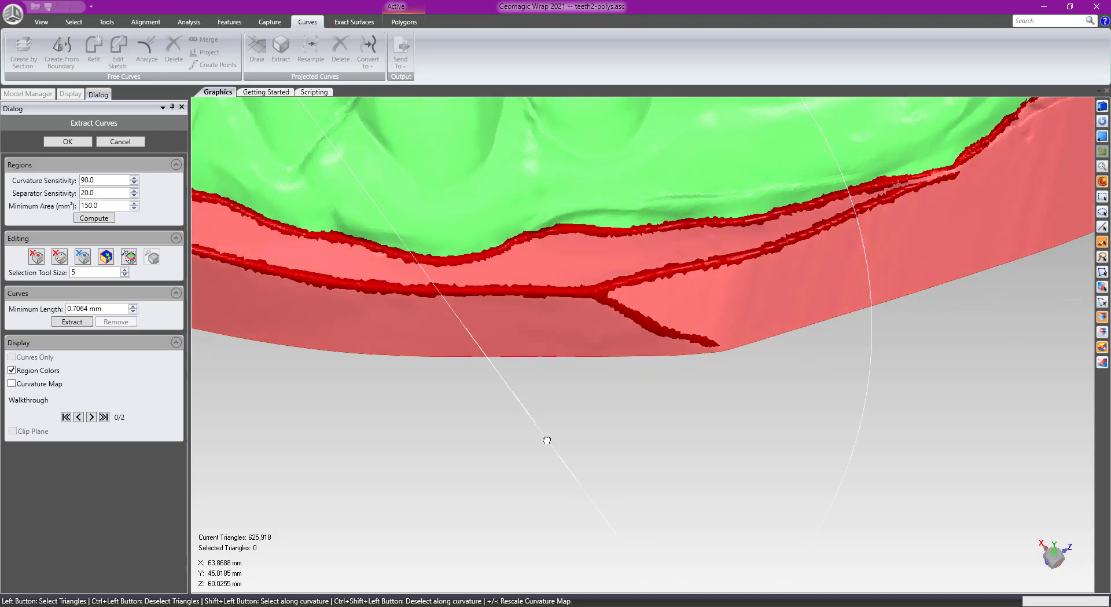
pyautogui.moveTo(471, 340); pyautogui.dragTo(507, 429, button='middle')
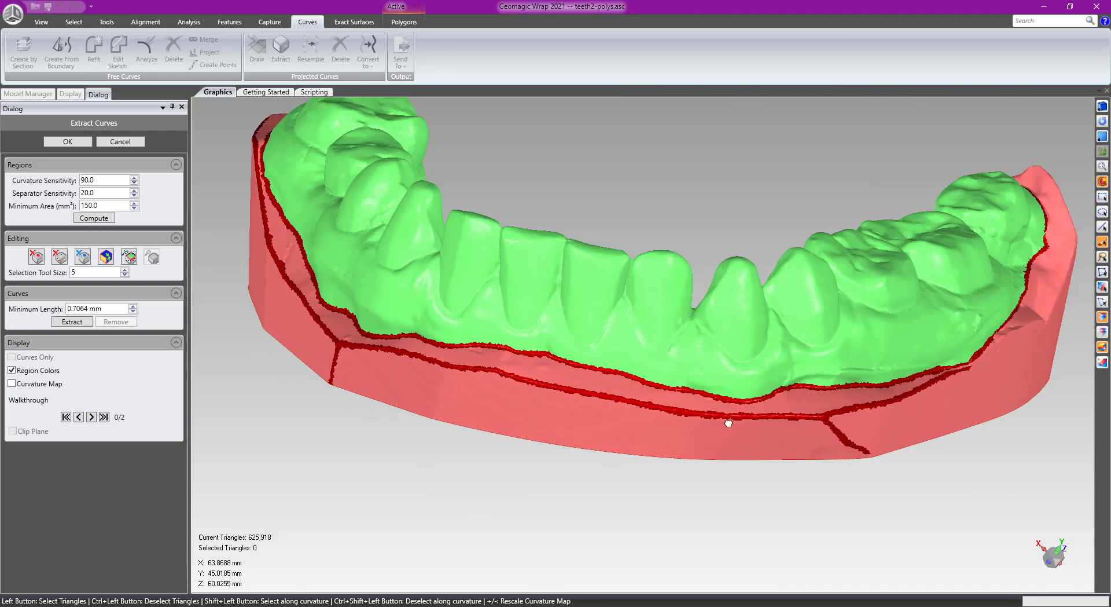
pyautogui.moveTo(729, 423); pyautogui.dragTo(695, 411, button='middle')
pyautogui.scroll(5, 523, 421)
pyautogui.scroll(3, 702, 357)
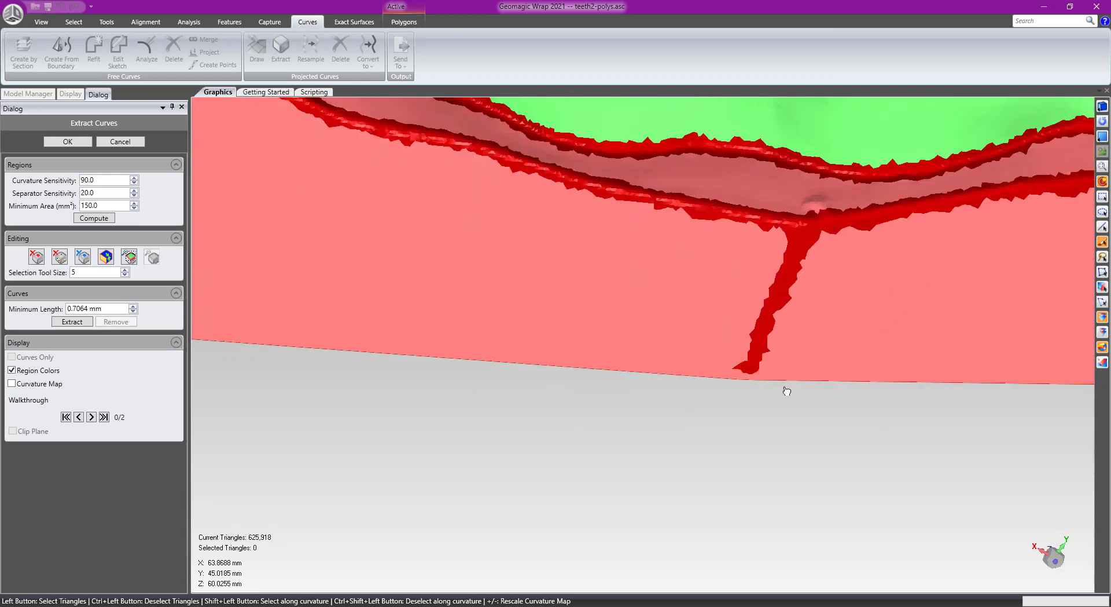
pyautogui.scroll(-5, 705, 372)
pyautogui.moveTo(418, 271); pyautogui.dragTo(397, 263, button='middle')
pyautogui.click(36, 257)
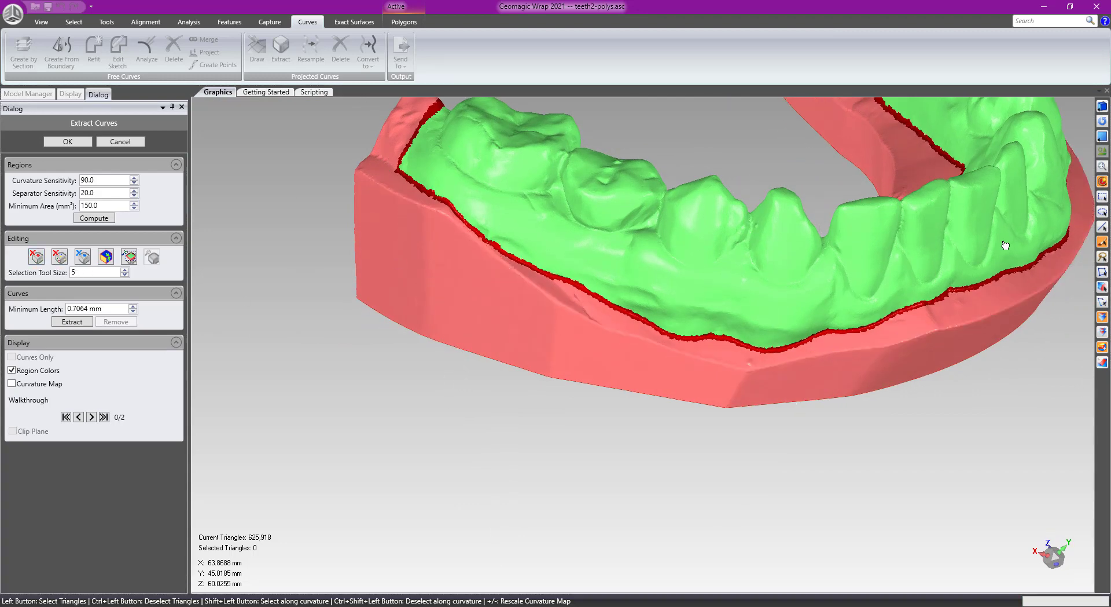
# Draw a straighter separator across the gum behind the last molar, from the existing boundary to the separator on the opposite gum edge.
pyautogui.scroll(3, 937, 268)
pyautogui.scroll(-5, 889, 307)
pyautogui.moveTo(889, 306); pyautogui.dragTo(456, 296, button='middle')
pyautogui.scroll(5, 544, 130)
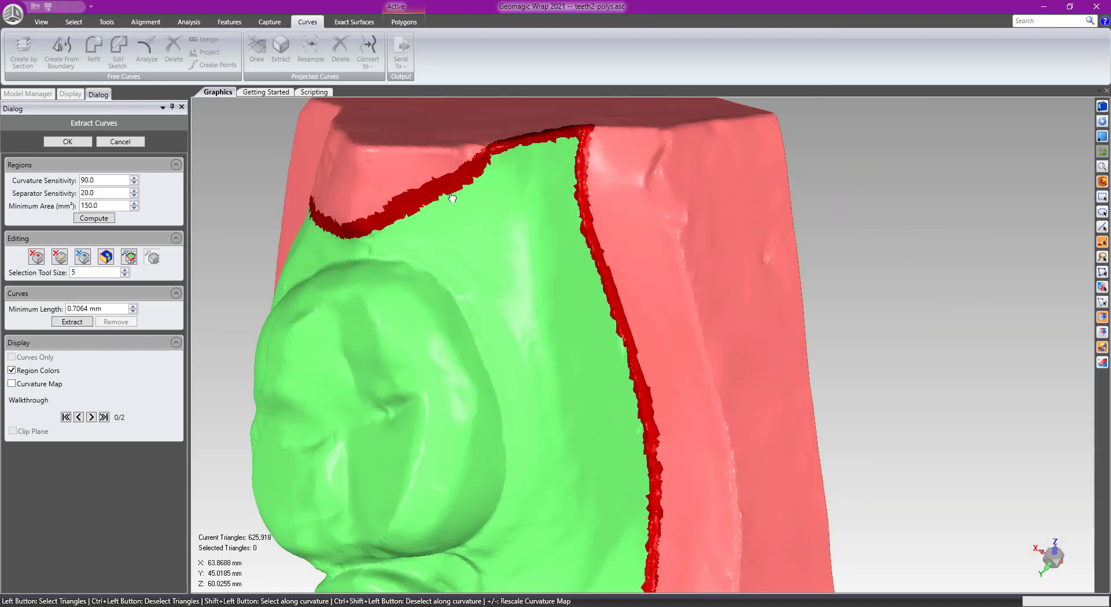
pyautogui.moveTo(431, 201); pyautogui.dragTo(467, 207)
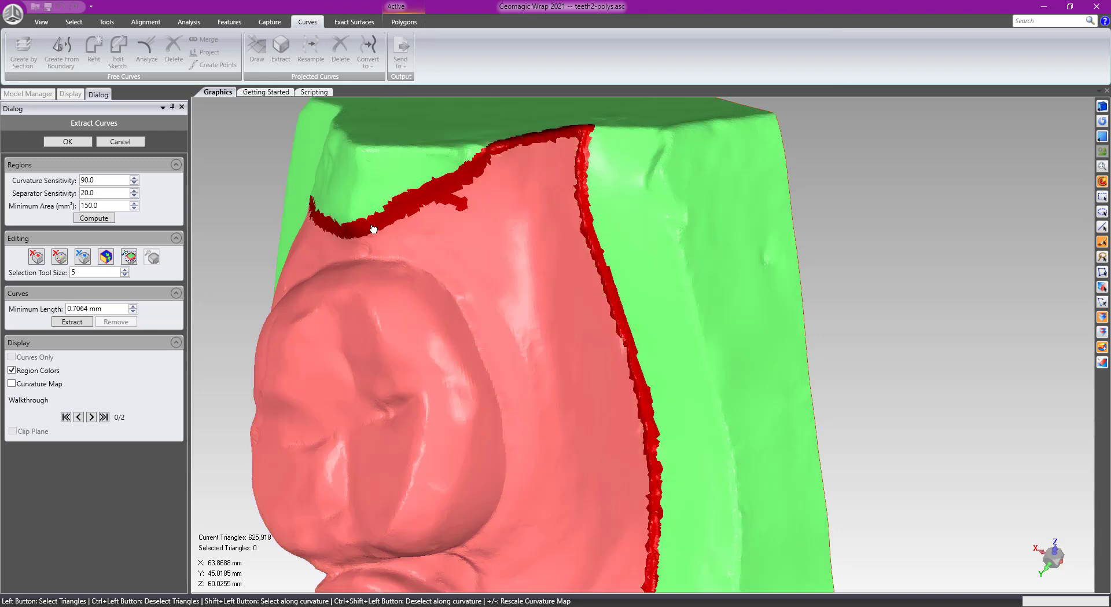
pyautogui.moveTo(368, 231); pyautogui.dragTo(574, 213)
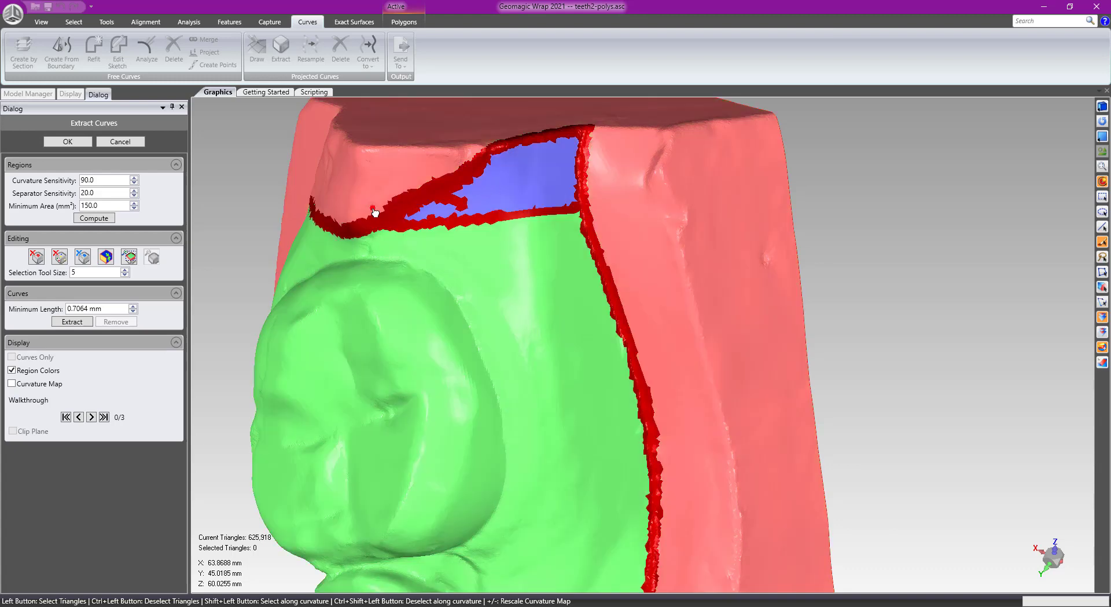
# Erase the old separator's junction with the new line to merge the cut-off gum patch into the base, and remove the leftover separators.
pyautogui.moveTo(375, 212)
pyautogui.keyDown('ctrl'); pyautogui.mouseDown()
pyautogui.moveTo(414, 218)
pyautogui.moveTo(454, 204)
pyautogui.mouseUp(); pyautogui.keyUp('ctrl')
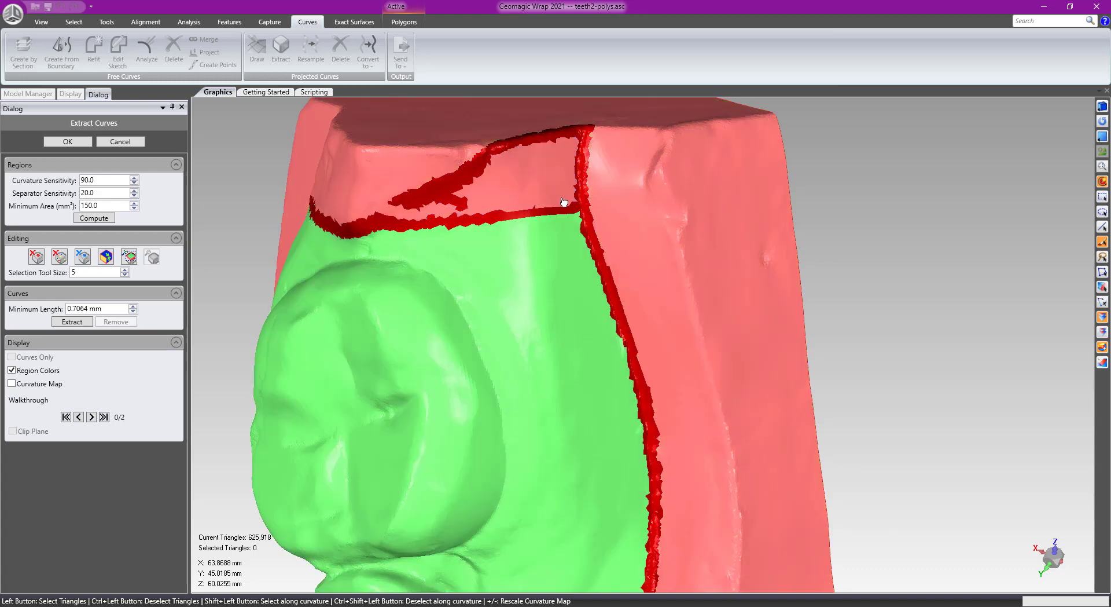
pyautogui.scroll(-3, 571, 200)
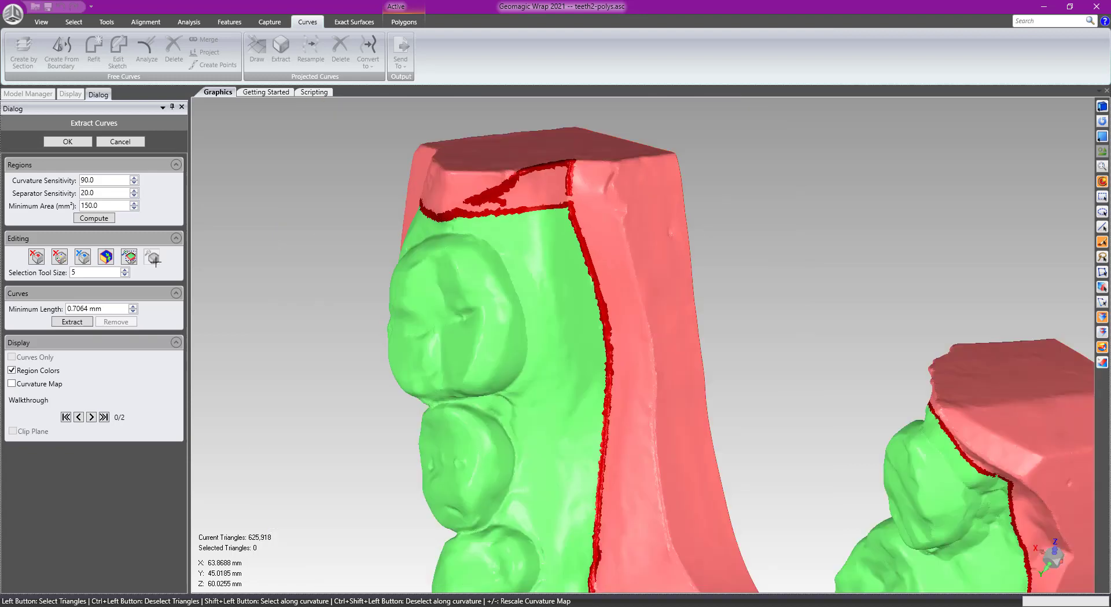
pyautogui.click(31, 261)
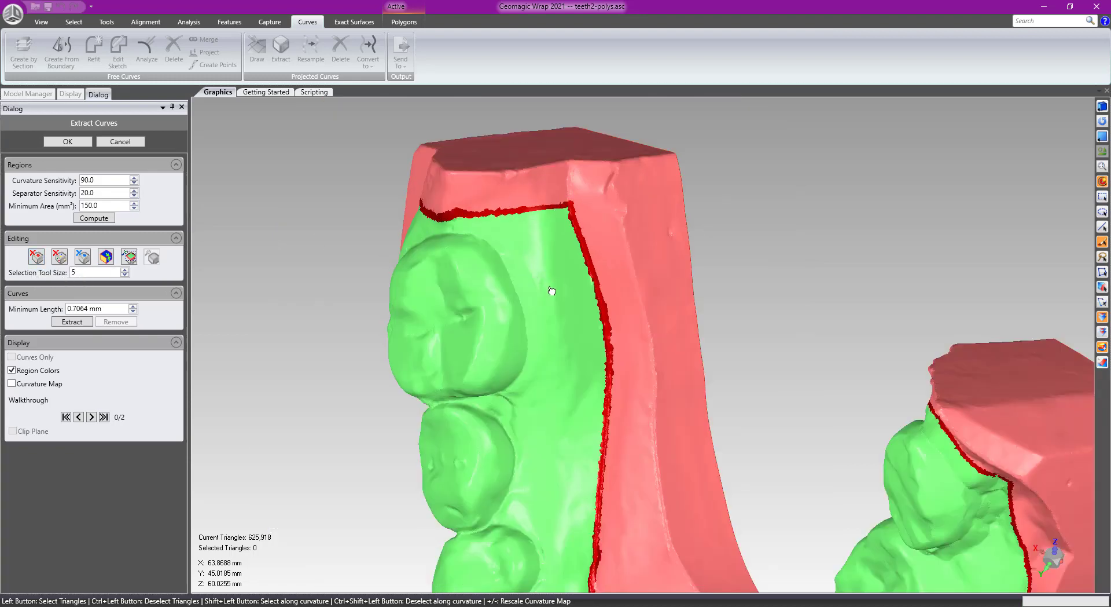
# Examine the separator between the teeth-and-gum region and the base around the whole arch, including its inner side.
pyautogui.scroll(-5, 552, 291)
pyautogui.moveTo(546, 405); pyautogui.dragTo(741, 254, button='middle')
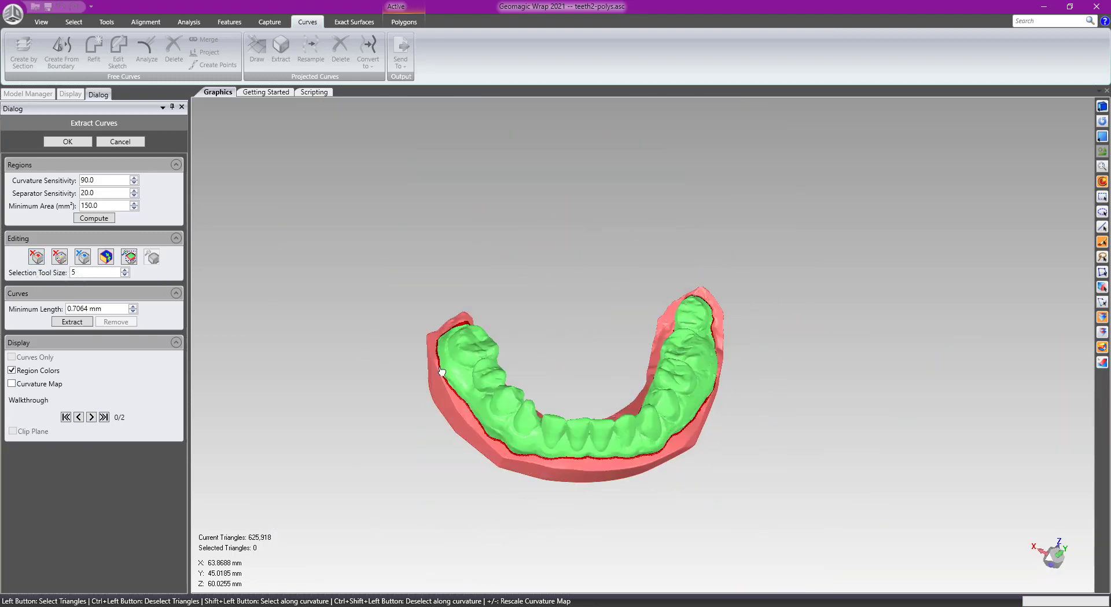
pyautogui.moveTo(467, 451); pyautogui.dragTo(604, 403, button='middle')
pyautogui.scroll(4, 692, 358)
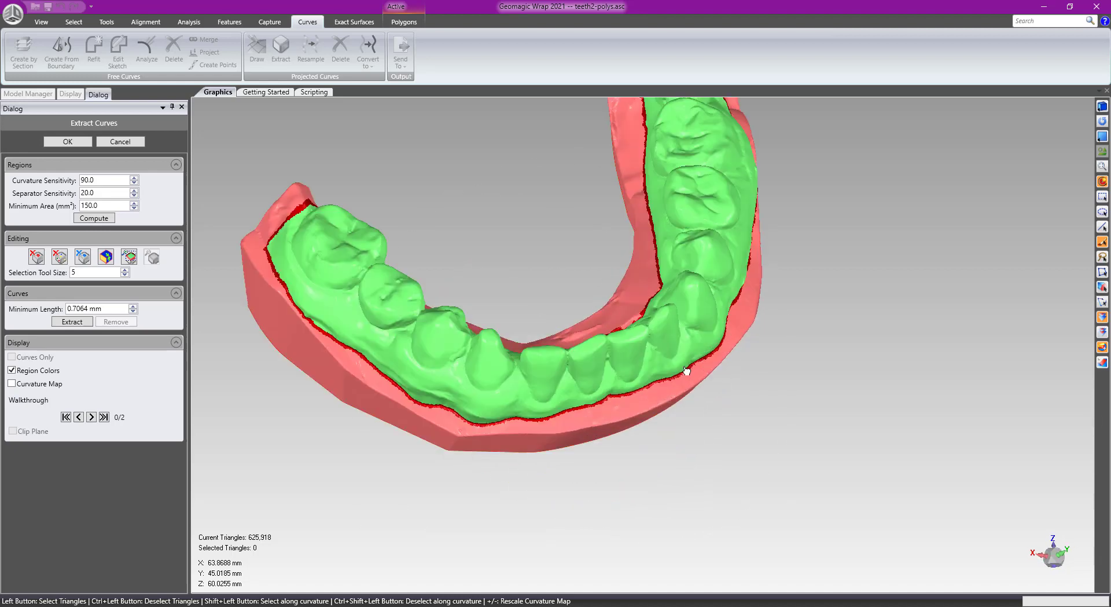
pyautogui.scroll(3, 579, 393)
pyautogui.scroll(-3, 504, 336)
pyautogui.moveTo(521, 308); pyautogui.dragTo(459, 426, button='middle')
pyautogui.scroll(5, 608, 325)
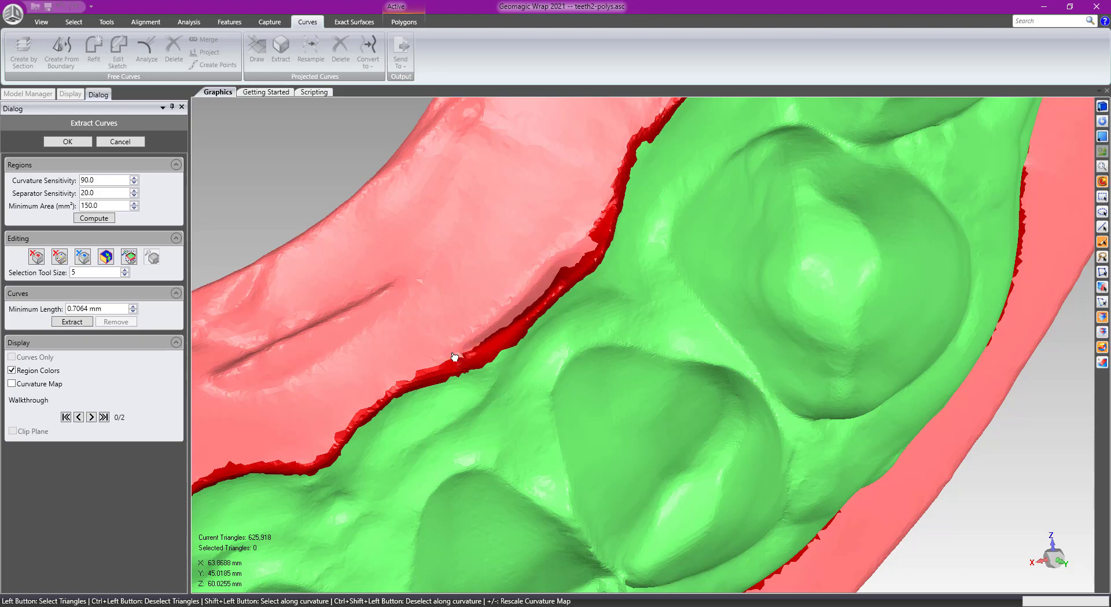
pyautogui.scroll(-5, 432, 349)
pyautogui.moveTo(434, 383); pyautogui.dragTo(413, 293, button='middle')
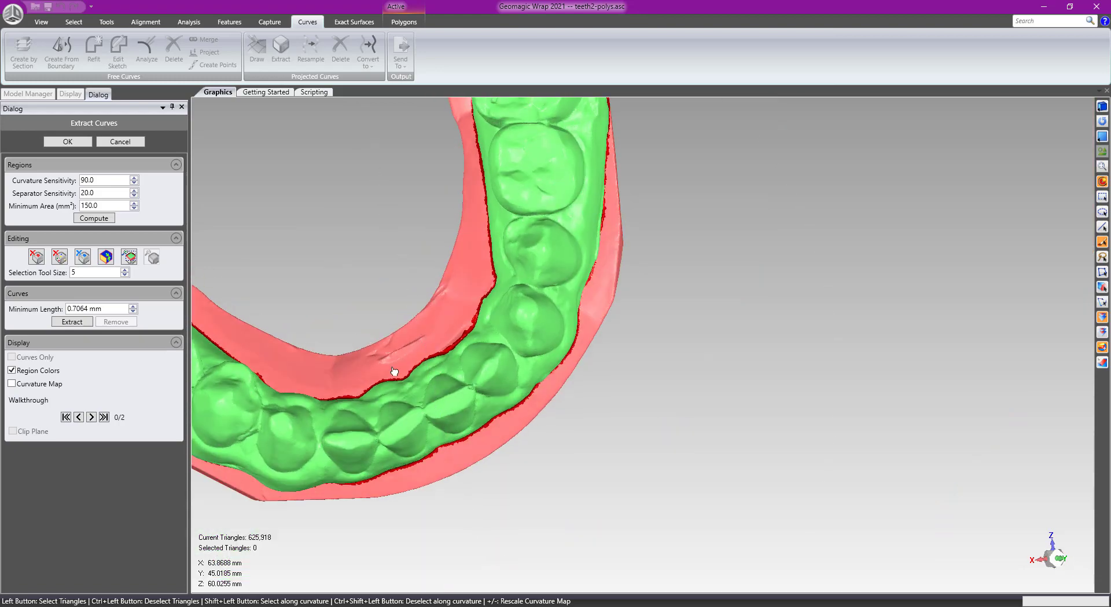
pyautogui.keyDown('alt'); pyautogui.moveTo(388, 368); pyautogui.dragTo(550, 282, button='middle'); pyautogui.keyUp('alt')
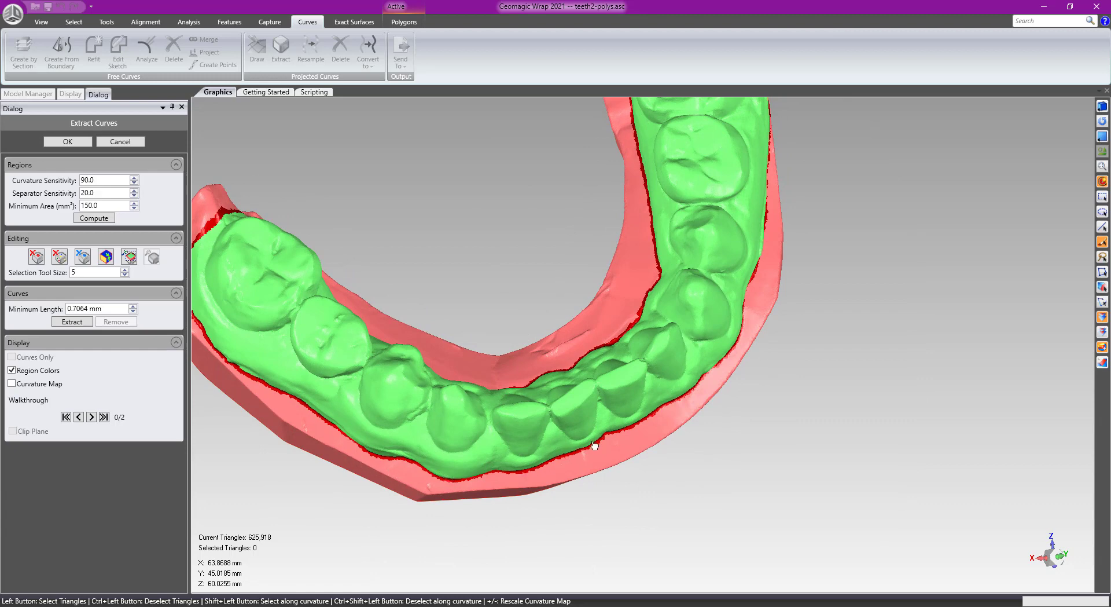
# Check the separator around the arch with region colors off and on, and extract the curve from it.
pyautogui.scroll(-2, 562, 415)
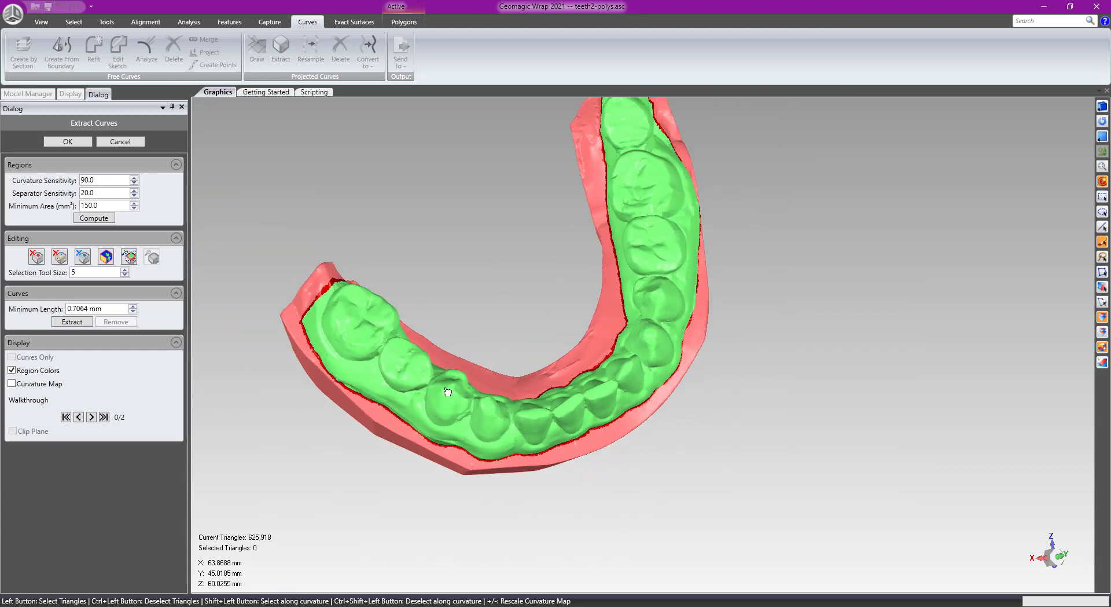
pyautogui.moveTo(605, 356); pyautogui.dragTo(562, 302, button='middle')
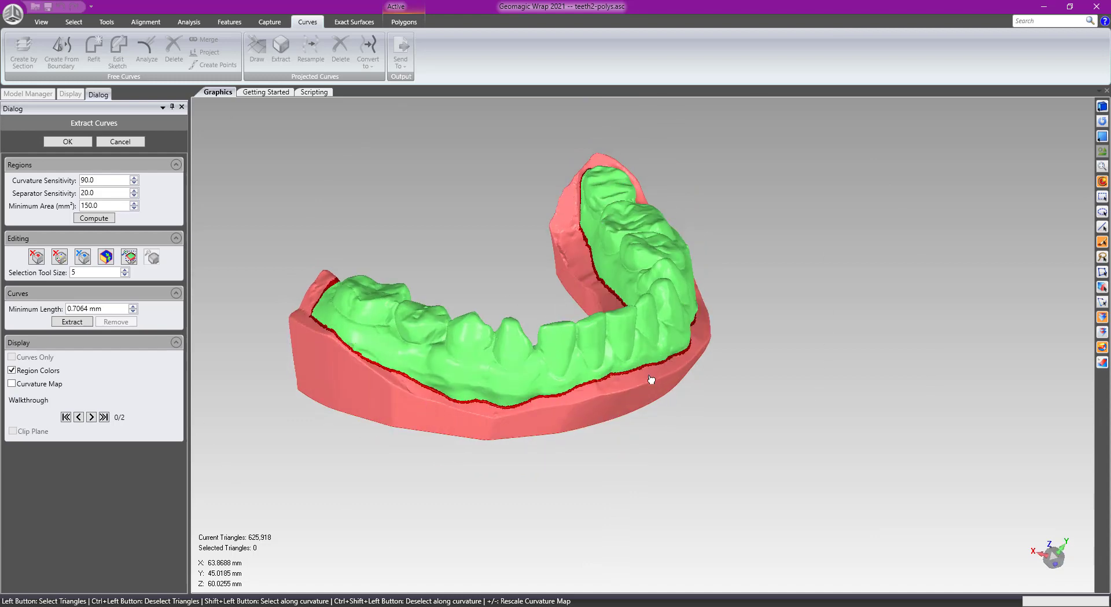
pyautogui.moveTo(651, 380); pyautogui.dragTo(494, 375, button='middle')
pyautogui.moveTo(750, 192); pyautogui.dragTo(593, 309, button='middle')
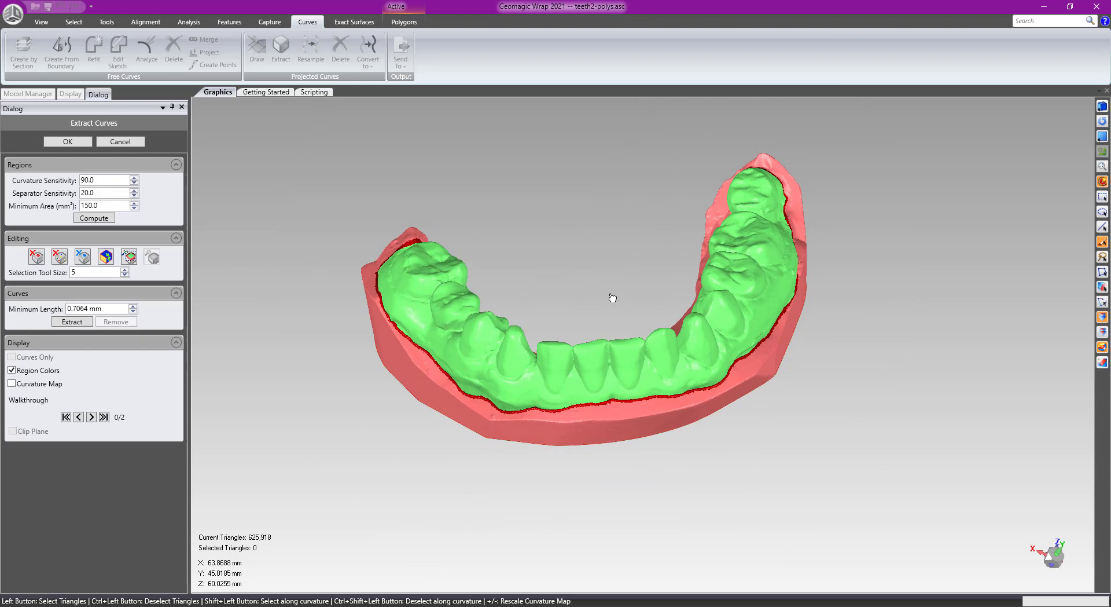
pyautogui.moveTo(615, 348); pyautogui.dragTo(547, 316, button='middle')
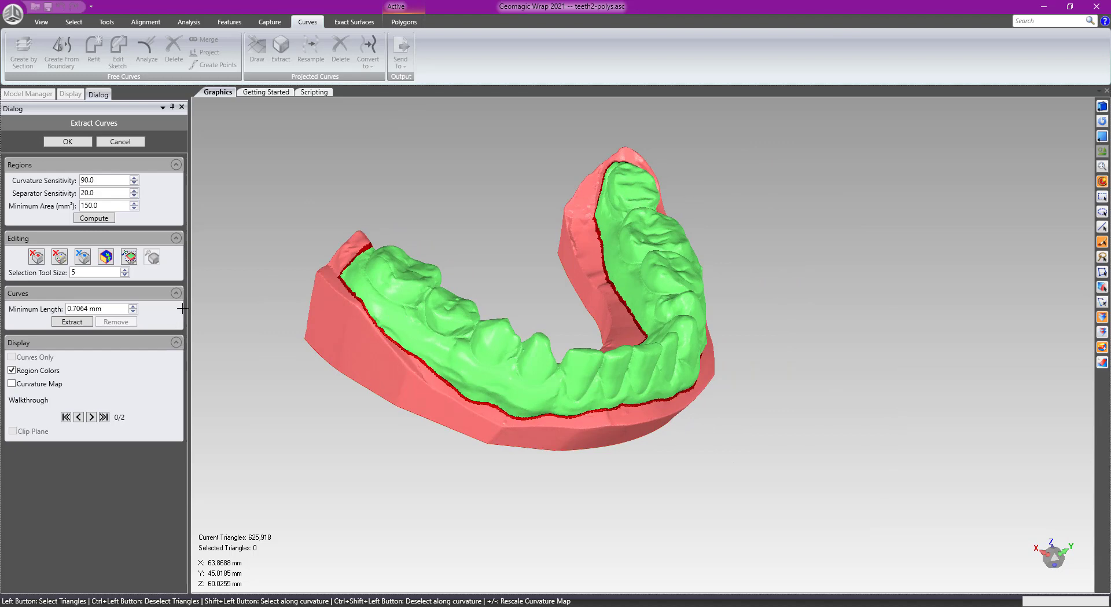
pyautogui.click(12, 371)
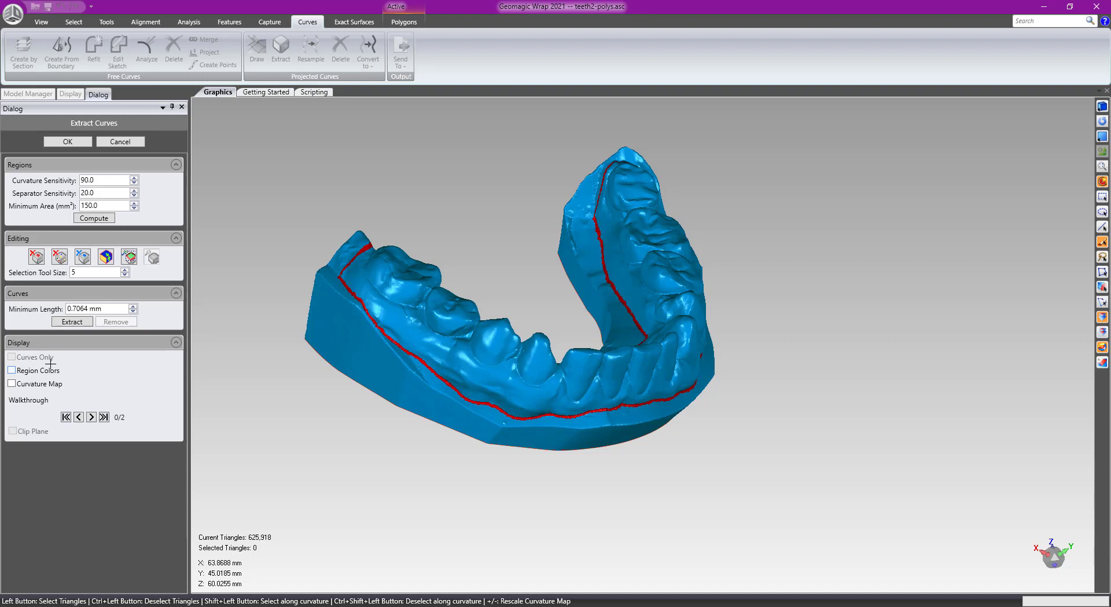
pyautogui.click(12, 370)
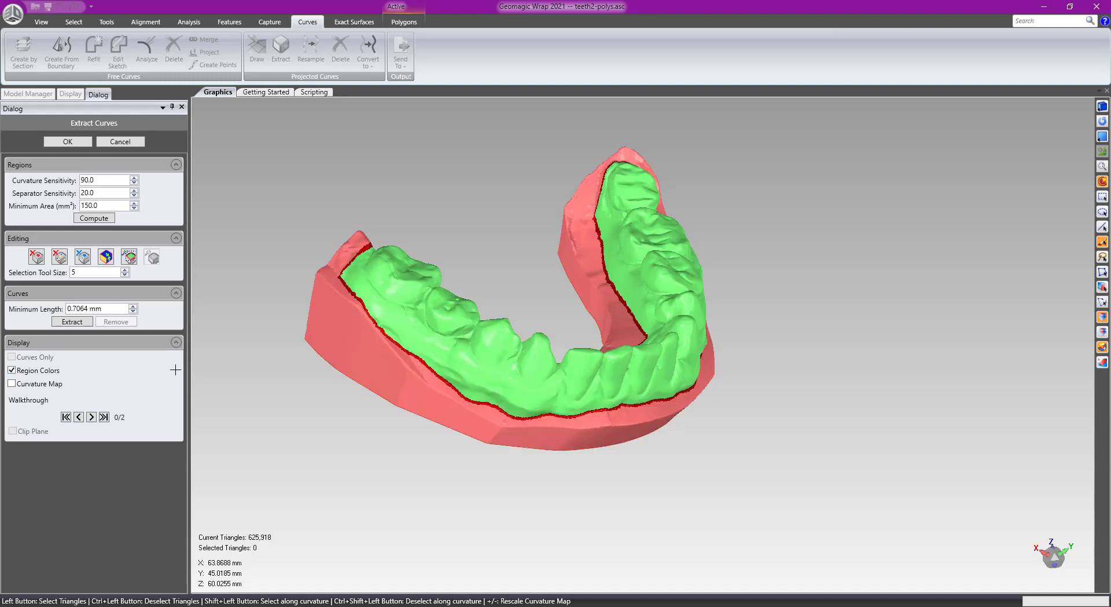
pyautogui.click(64, 321)
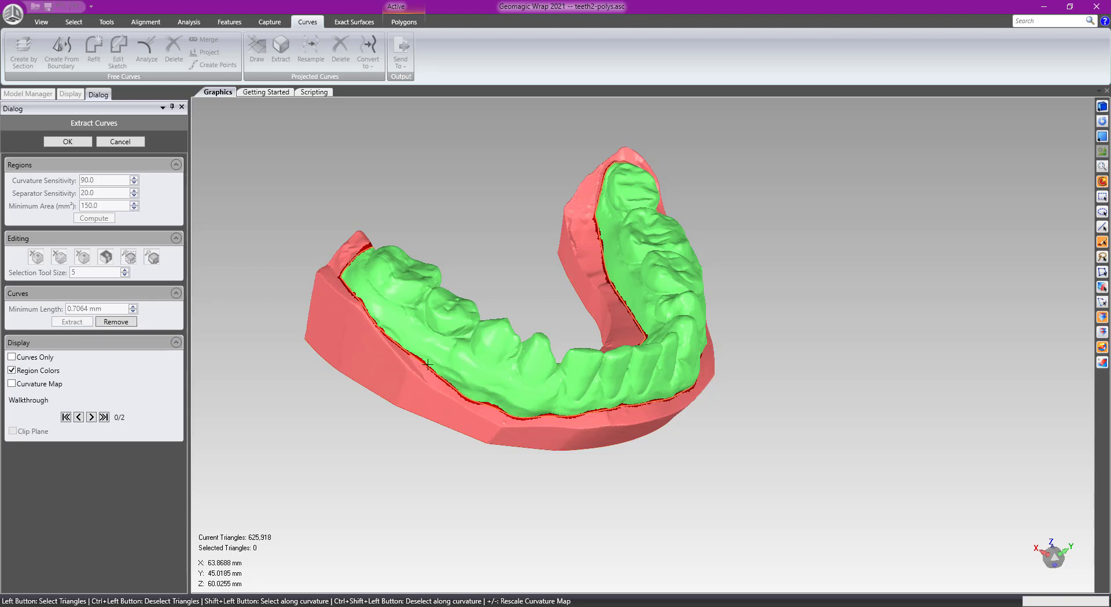
# Examine the extracted curve around the whole arch, up close and with the region colors temporarily hidden.
pyautogui.scroll(5, 459, 392)
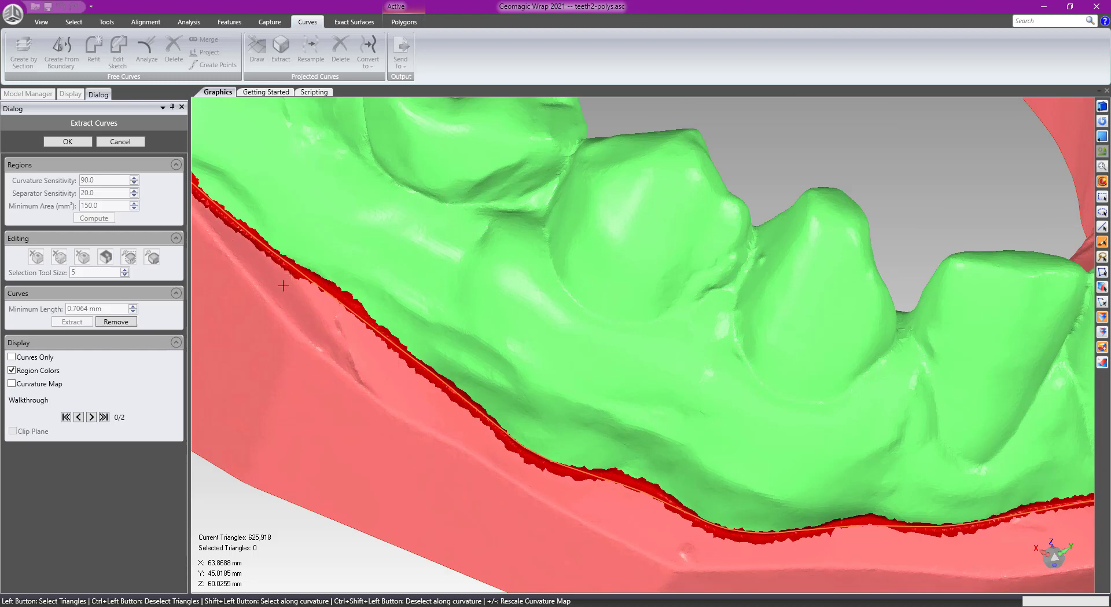
pyautogui.scroll(-5, 283, 285)
pyautogui.moveTo(490, 325); pyautogui.dragTo(671, 332, button='middle')
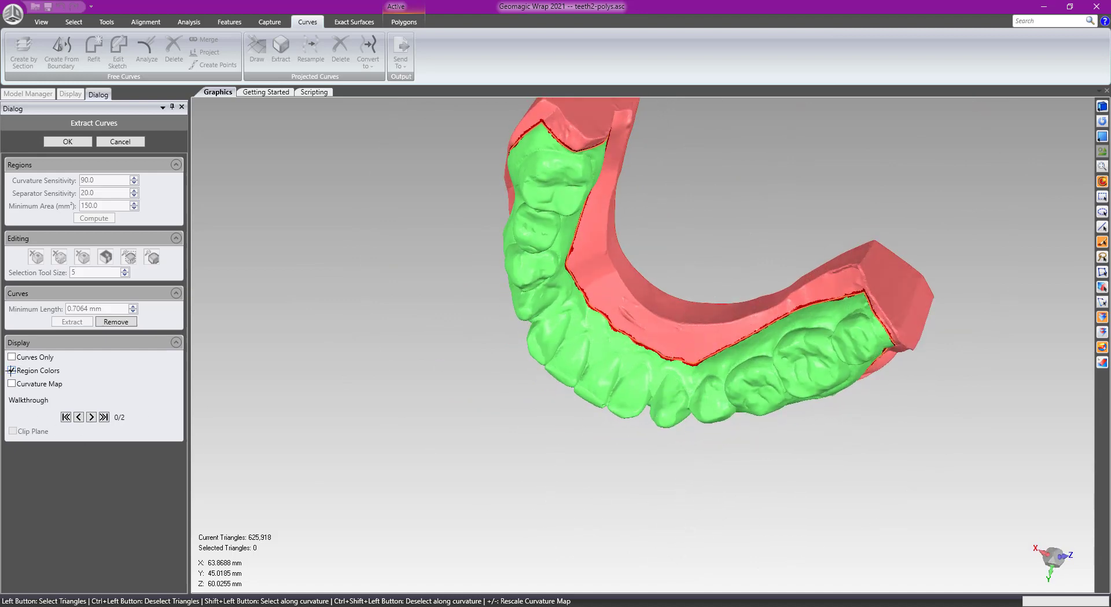
pyautogui.click(123, 363)
pyautogui.moveTo(652, 350); pyautogui.dragTo(605, 226, button='middle')
pyautogui.moveTo(645, 400); pyautogui.dragTo(614, 228, button='middle')
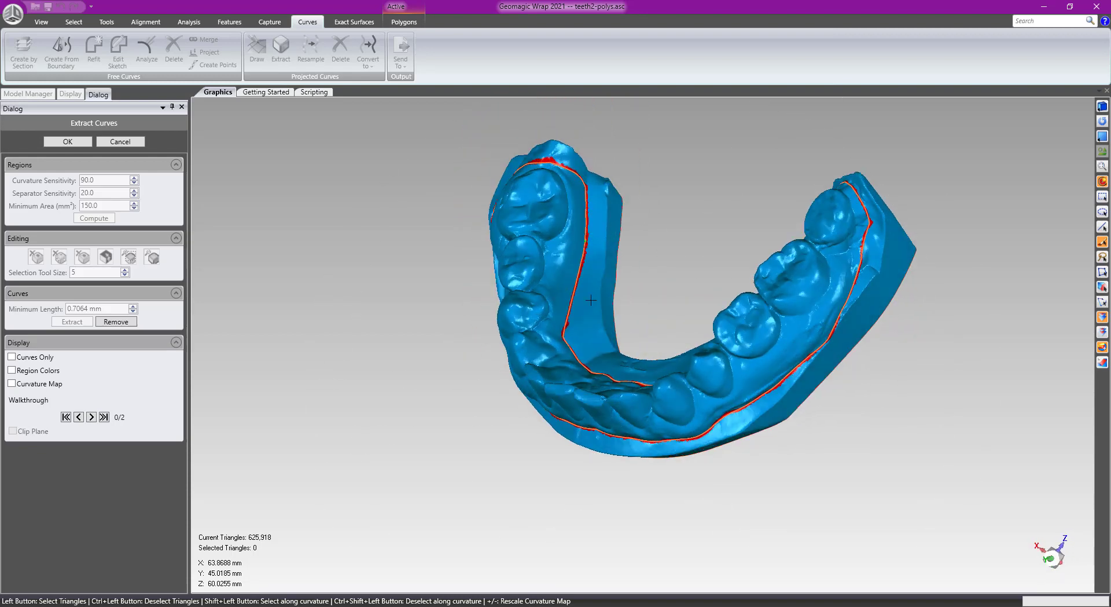
pyautogui.moveTo(591, 300); pyautogui.dragTo(495, 344, button='middle')
pyautogui.moveTo(802, 300); pyautogui.dragTo(821, 376, button='middle')
pyautogui.moveTo(712, 306); pyautogui.dragTo(736, 334, button='middle')
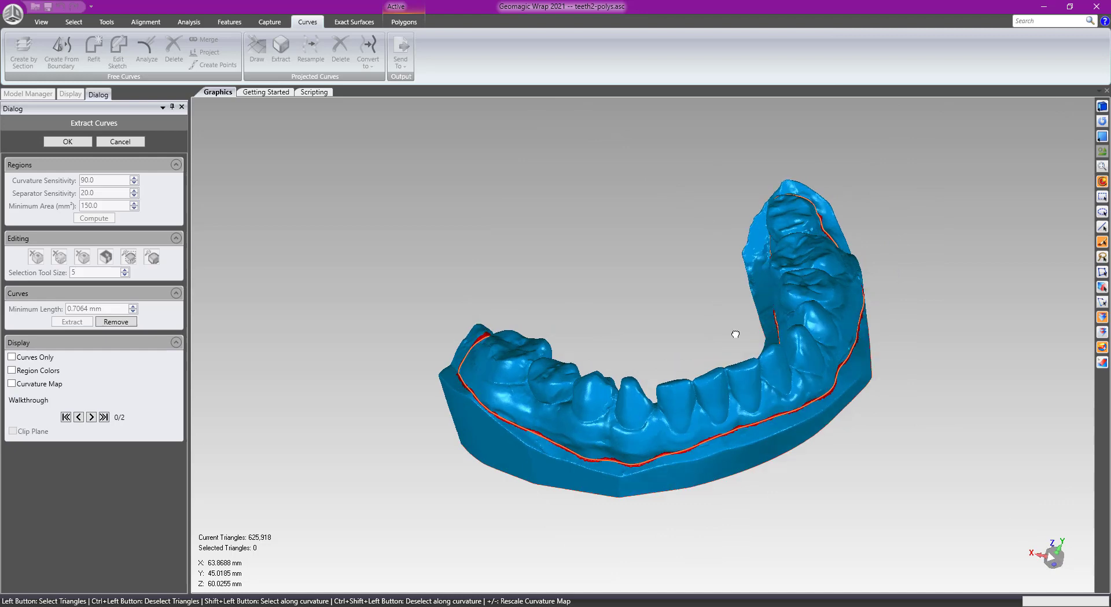
pyautogui.click(11, 370)
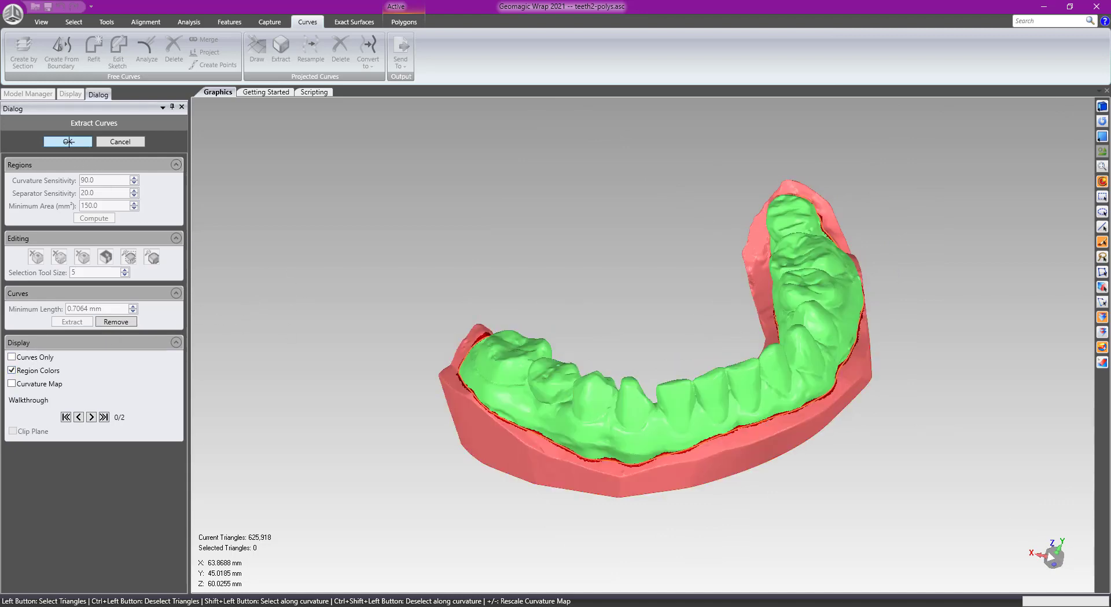
# Accept the extracted curve and convert the projected curves on the dental mesh to boundaries.
pyautogui.click(68, 141)
pyautogui.moveTo(608, 258); pyautogui.dragTo(628, 246, button='middle')
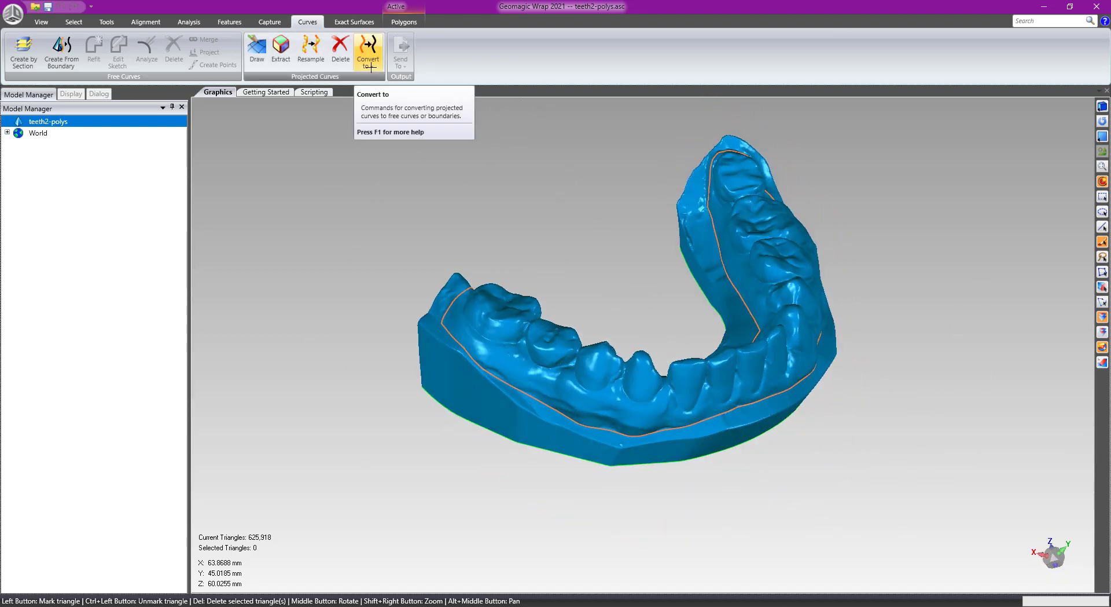
pyautogui.click(371, 67)
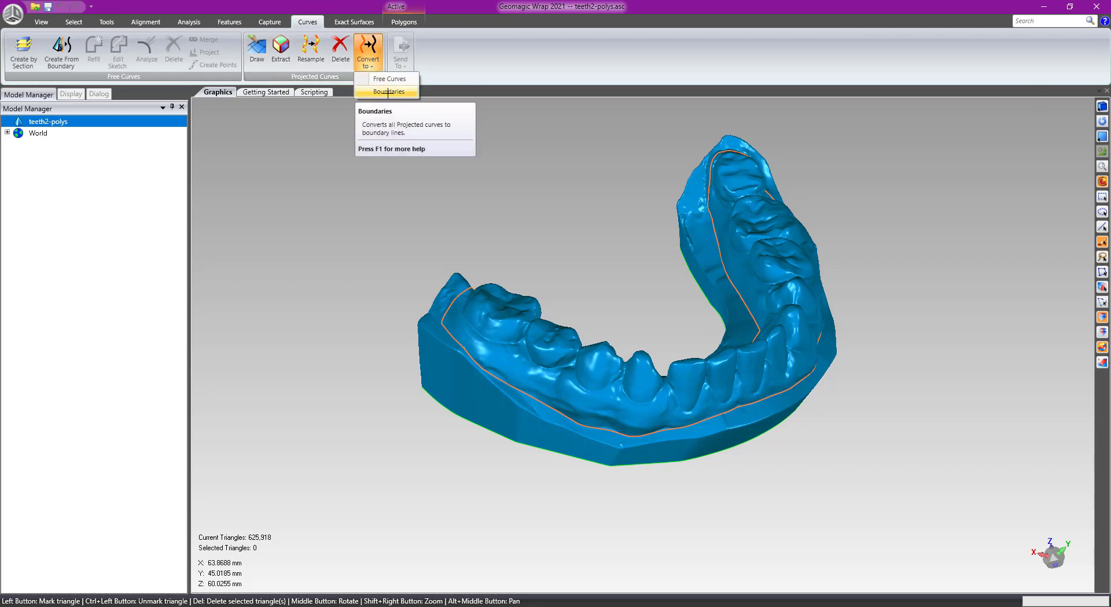
pyautogui.click(388, 91)
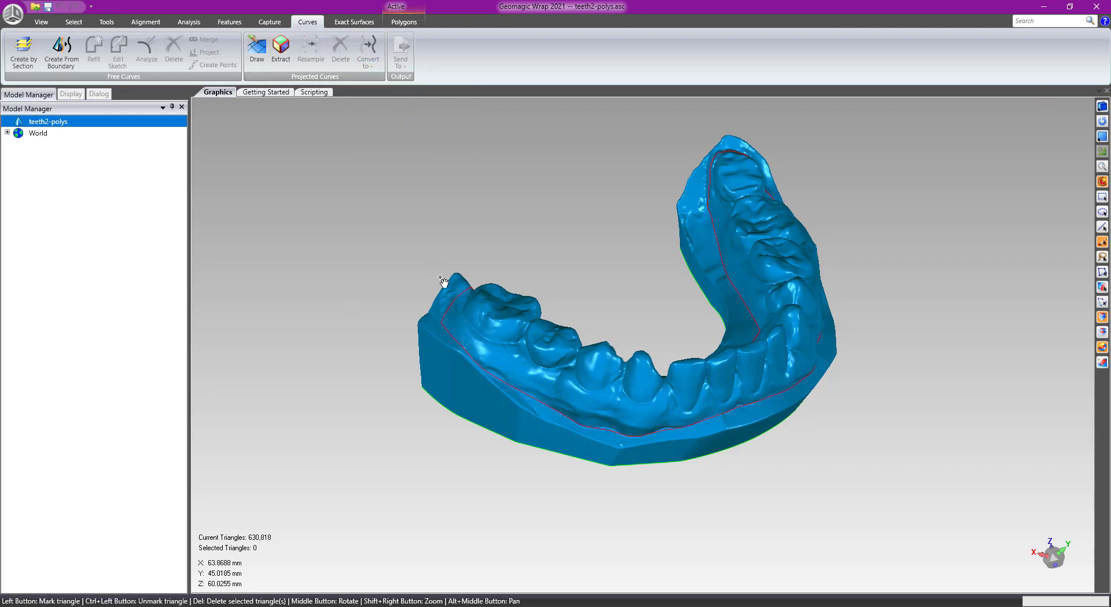
# Examine how the triangle edges follow the new boundary below the rear molars, with the edge display temporarily on.
pyautogui.scroll(3, 400, 327)
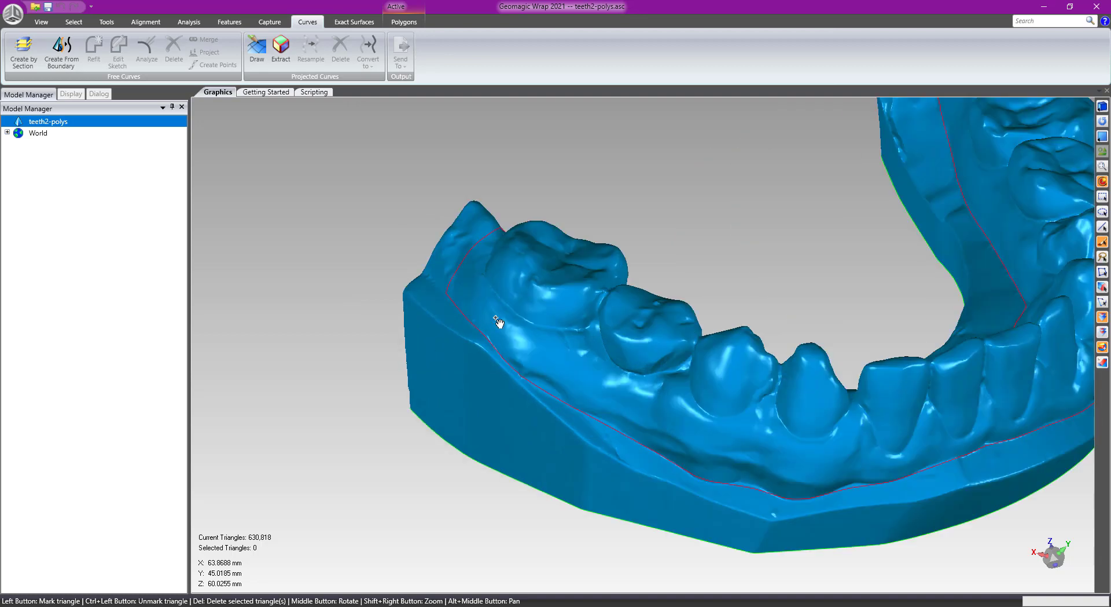
pyautogui.click(107, 94)
pyautogui.click(70, 94)
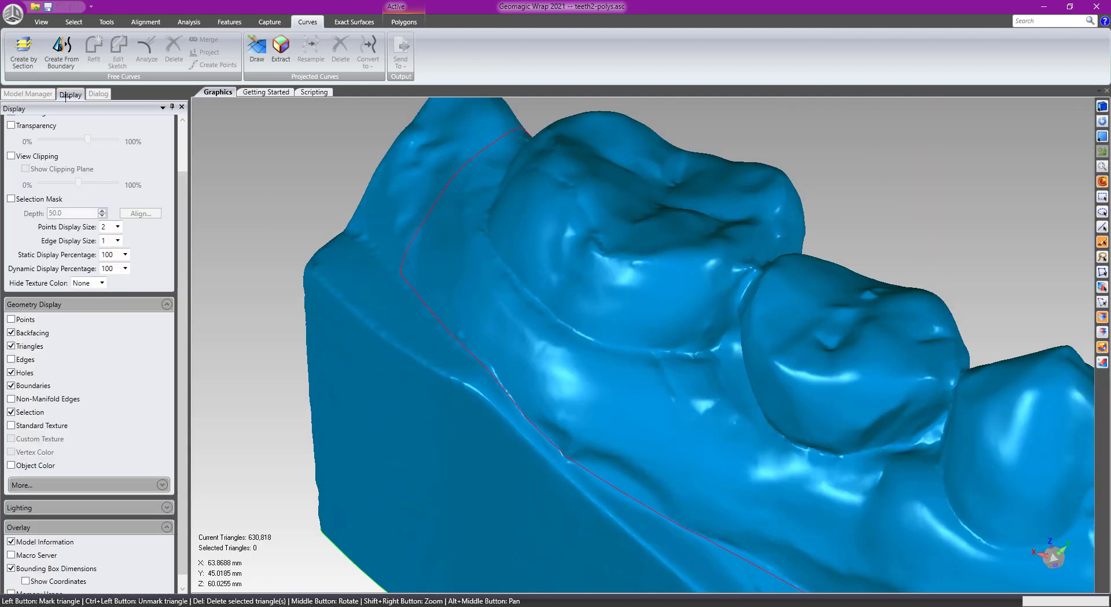
pyautogui.click(11, 359)
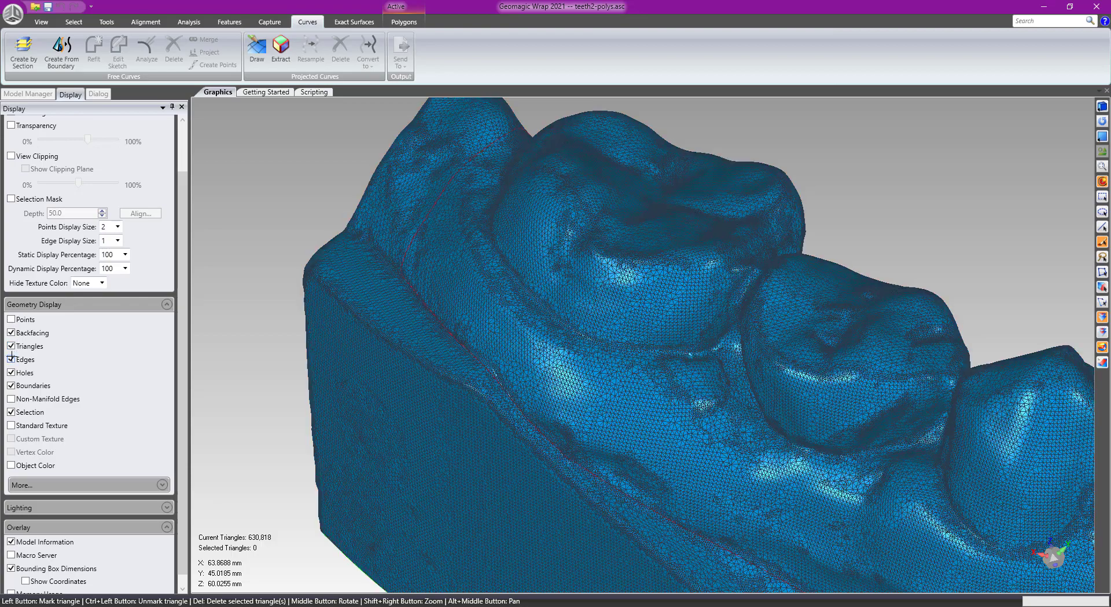
pyautogui.scroll(5, 490, 347)
pyautogui.scroll(2, 391, 422)
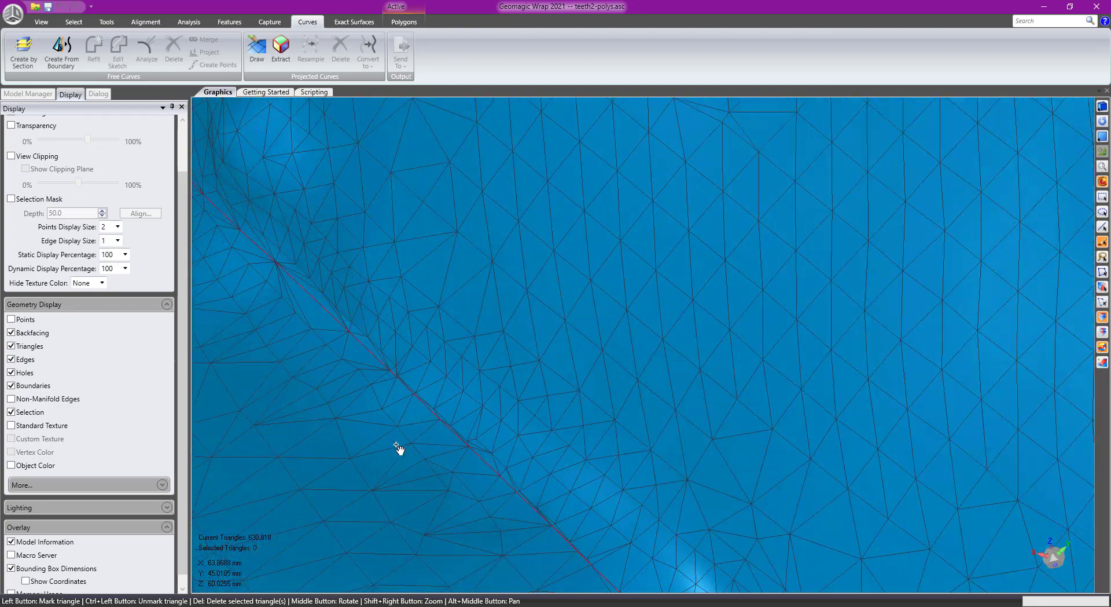
pyautogui.scroll(2, 365, 356)
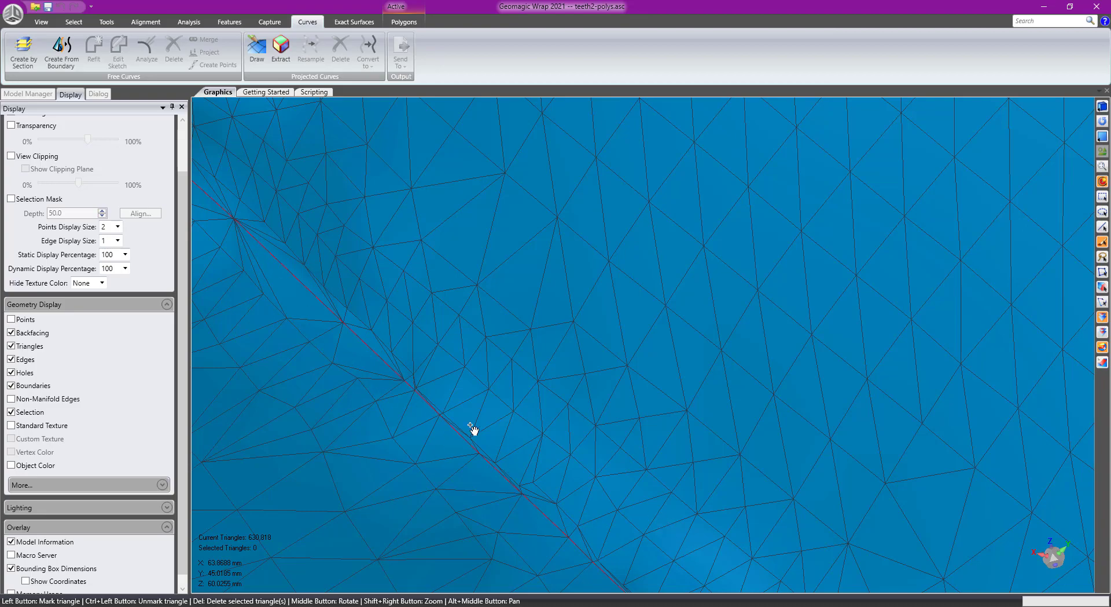
pyautogui.scroll(-5, 286, 277)
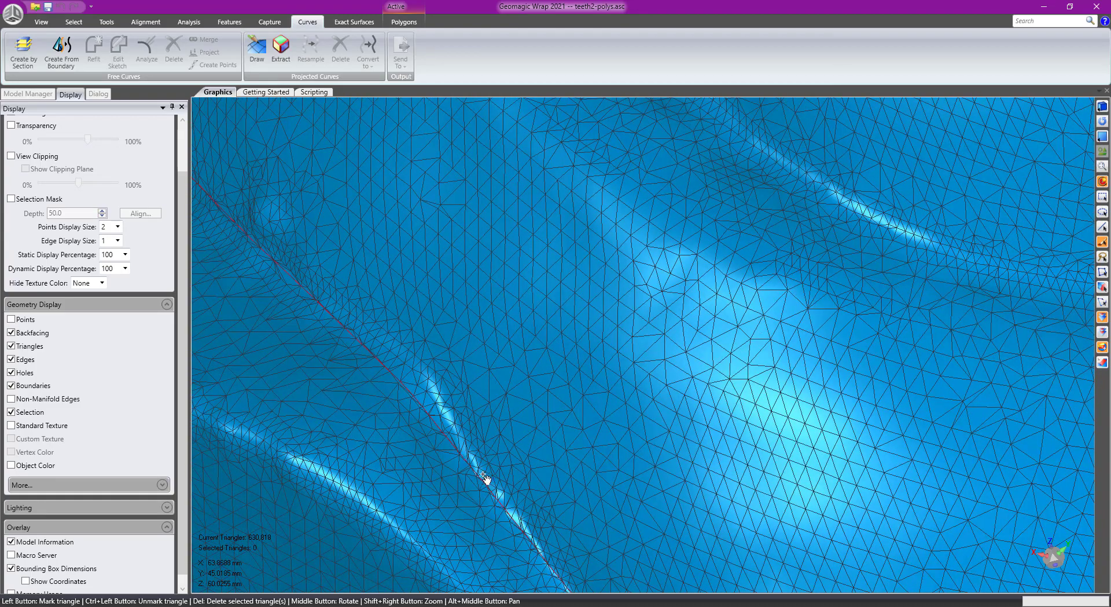
pyautogui.scroll(5, 432, 484)
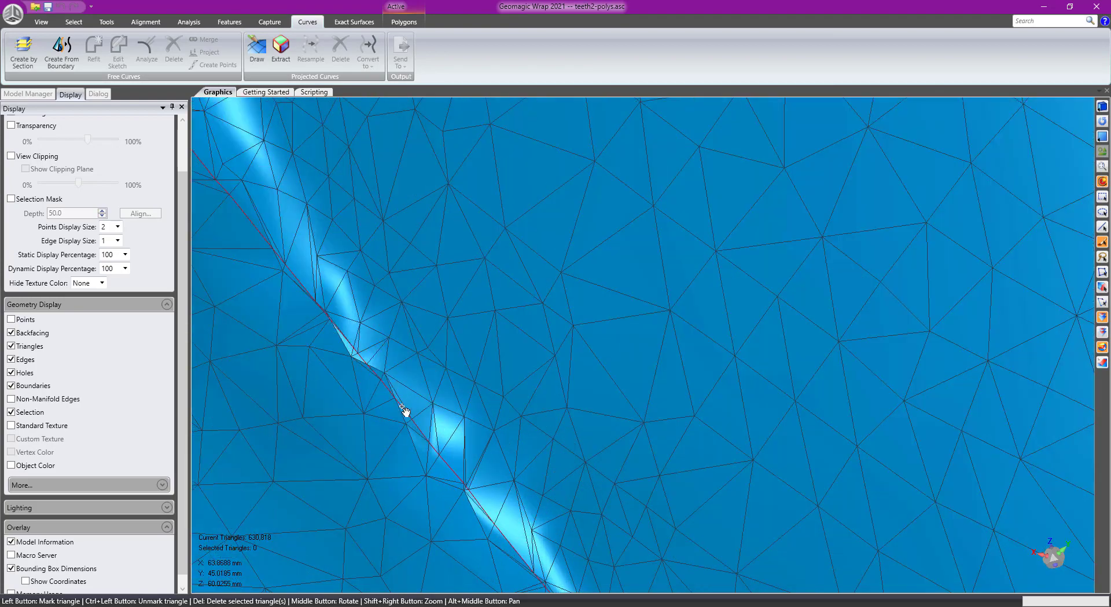
pyautogui.scroll(-10, 521, 508)
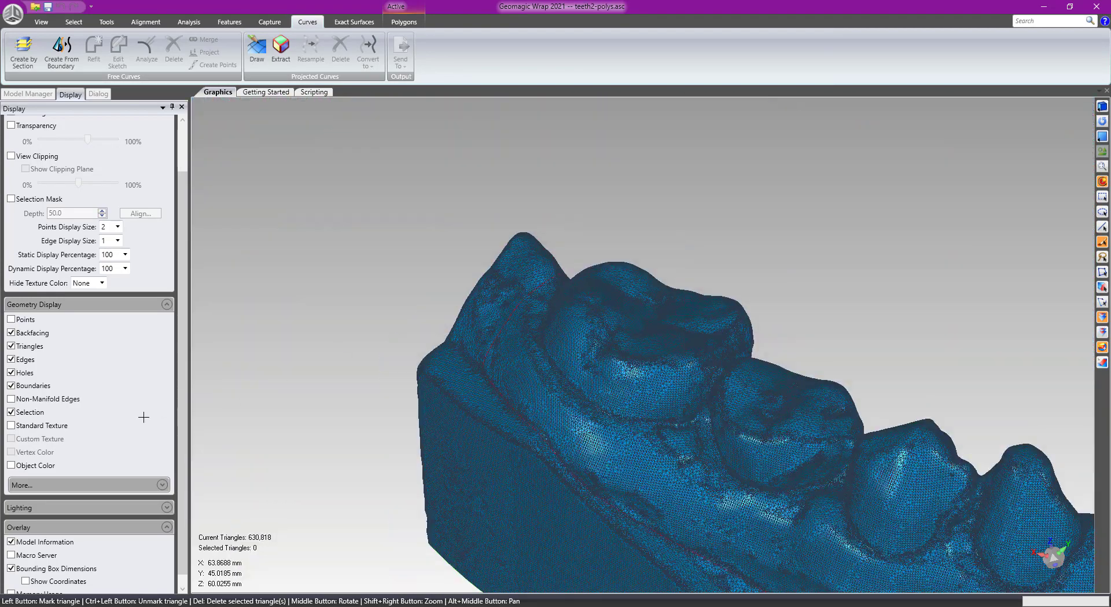
pyautogui.click(11, 359)
pyautogui.scroll(-5, 774, 399)
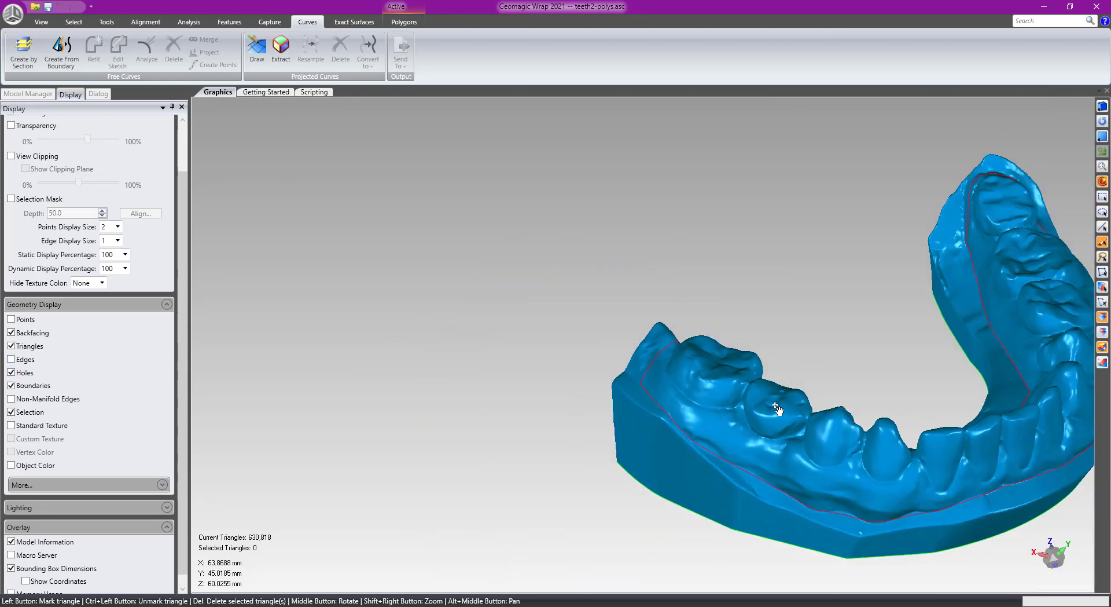
pyautogui.moveTo(778, 409); pyautogui.dragTo(496, 268, button='middle')
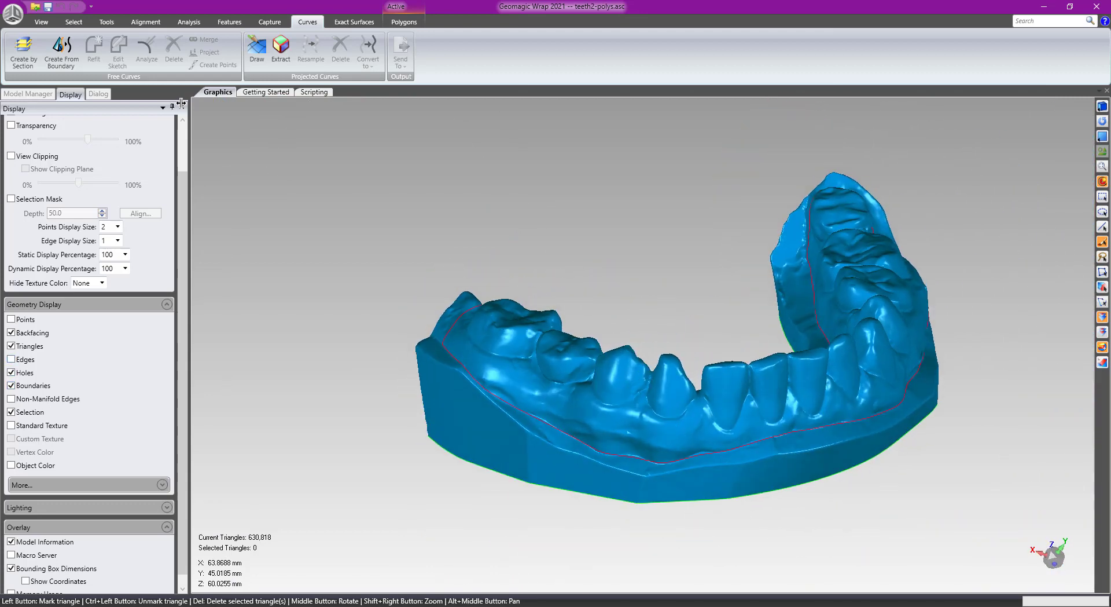
pyautogui.click(28, 93)
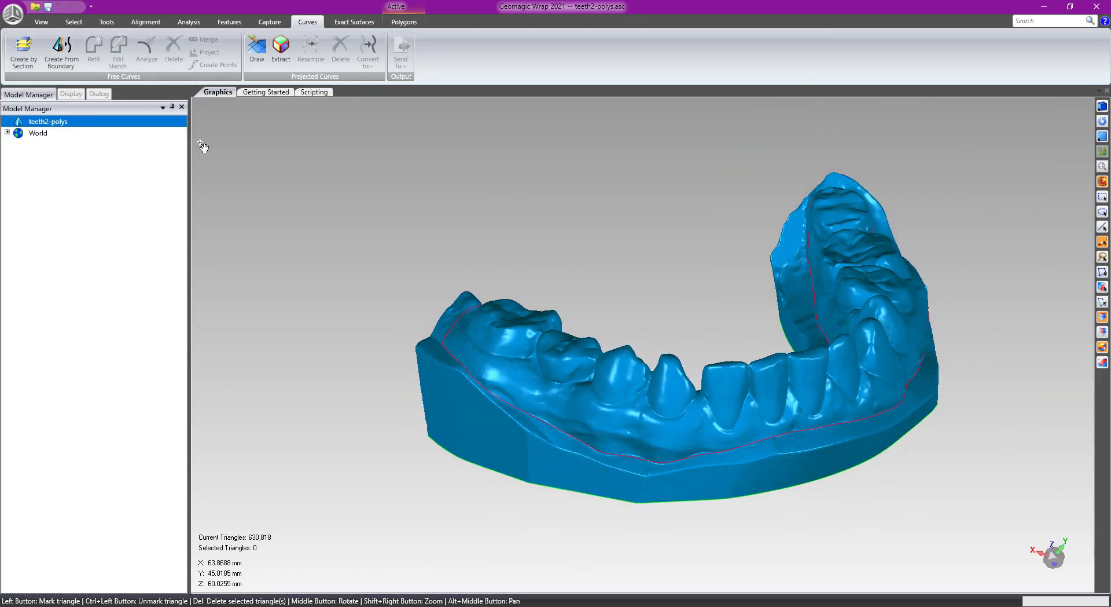
# Mark a small patch on the base's outer side wall and extend the selection to the entire base component up to the new boundary.
pyautogui.click(463, 417)
pyautogui.rightClick(457, 425)
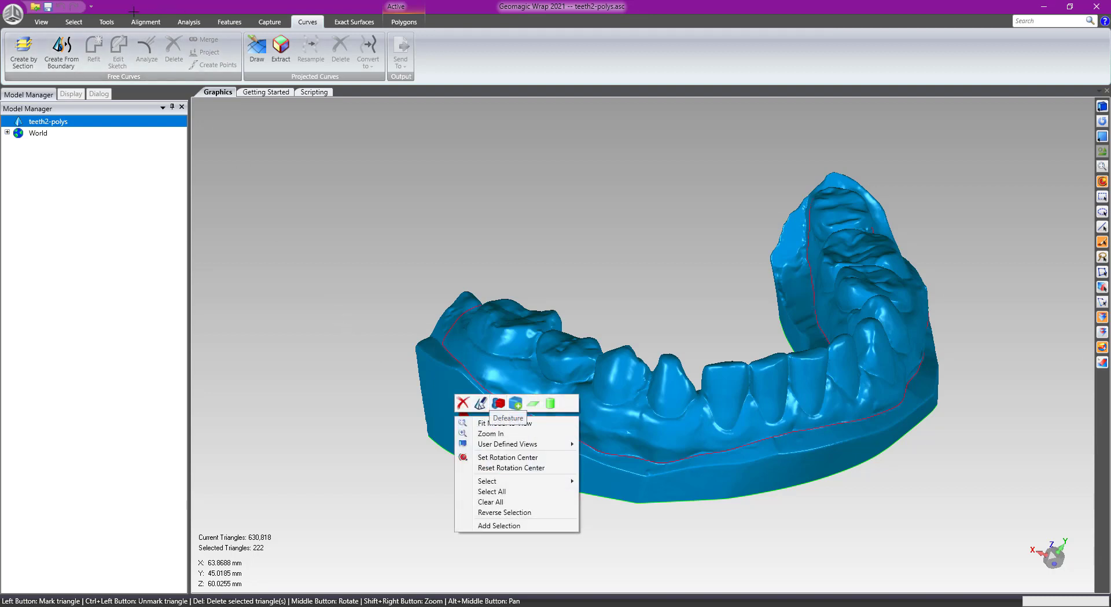
pyautogui.click(75, 22)
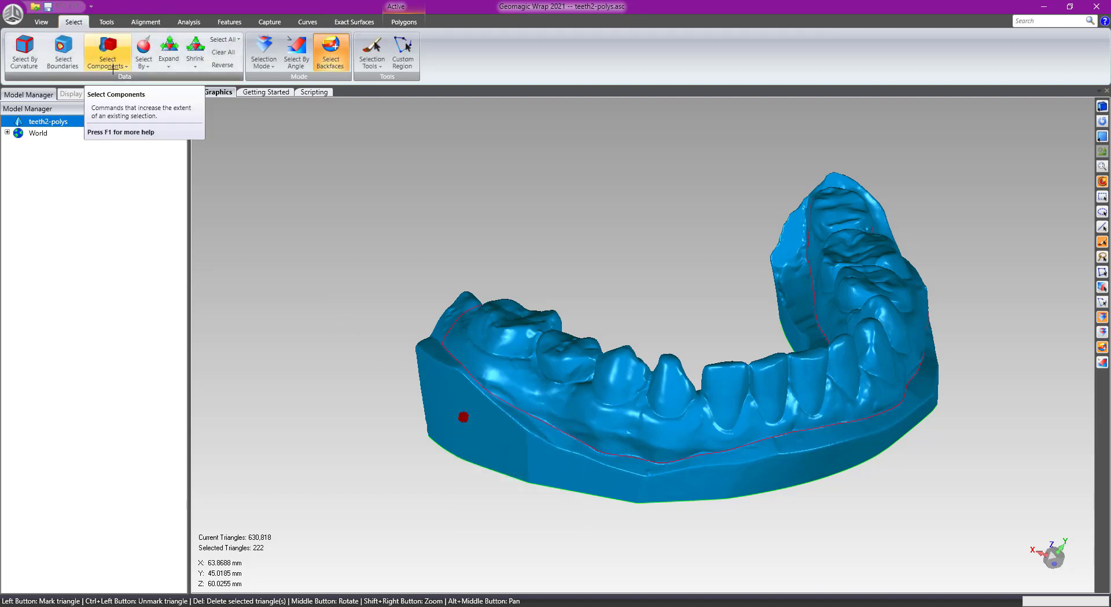
pyautogui.click(113, 66)
pyautogui.click(135, 79)
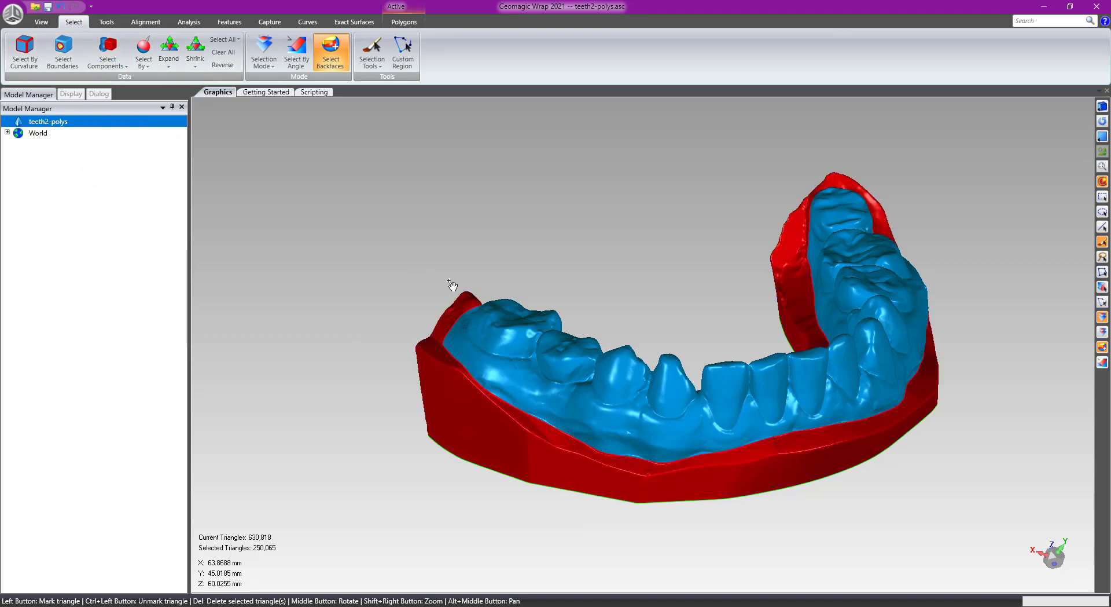
pyautogui.moveTo(664, 190); pyautogui.dragTo(702, 263, button='middle')
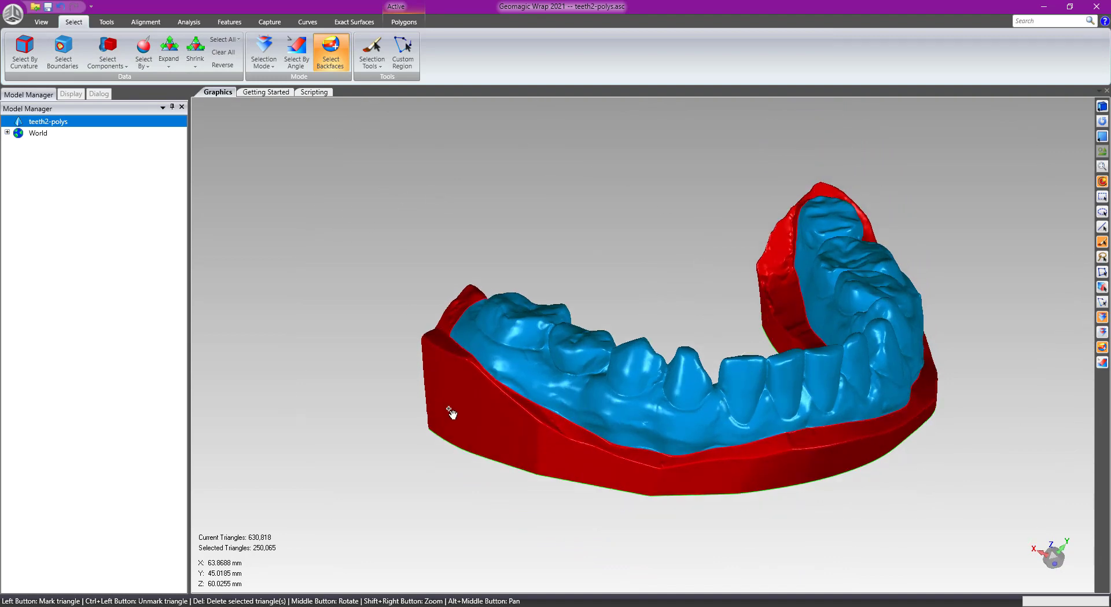
# Cut the selected base out of the mesh into a separate object named Selected 1, using Cut and Paste.
pyautogui.rightClick(451, 409)
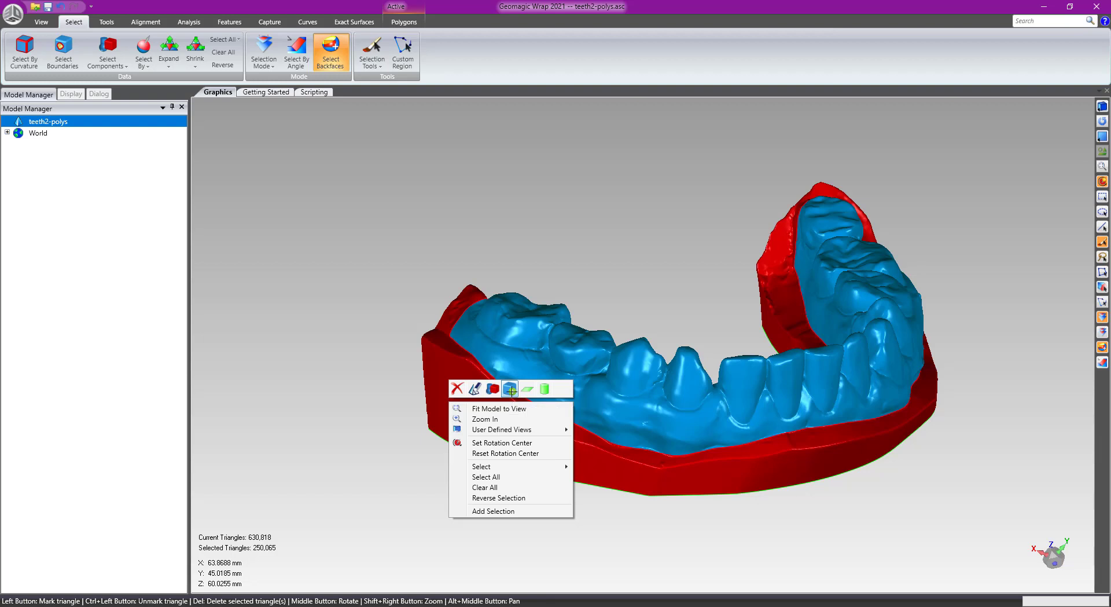
pyautogui.click(510, 389)
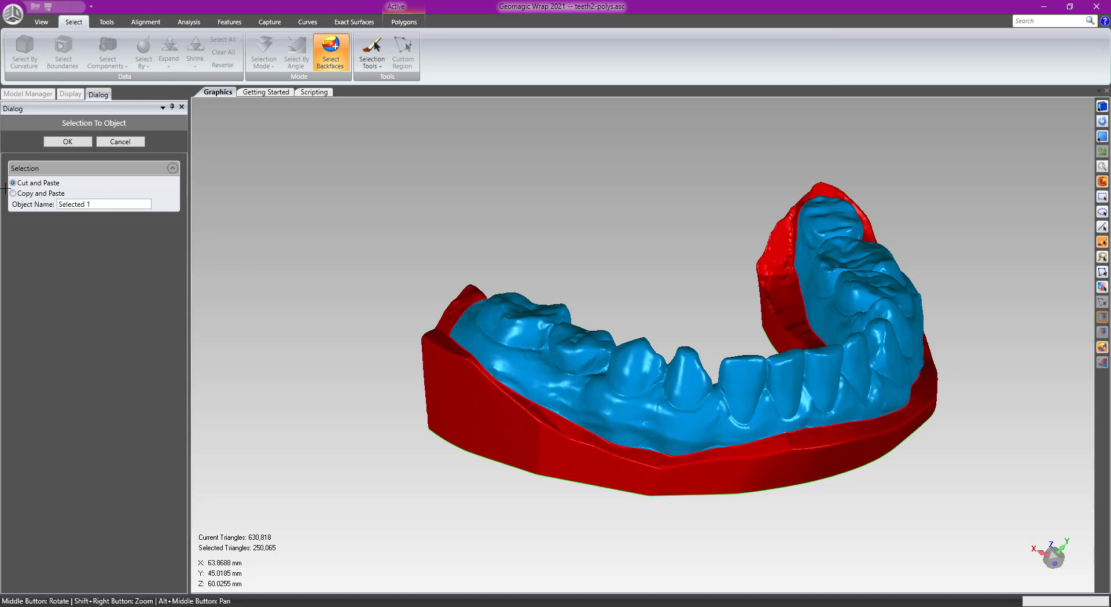
pyautogui.click(81, 141)
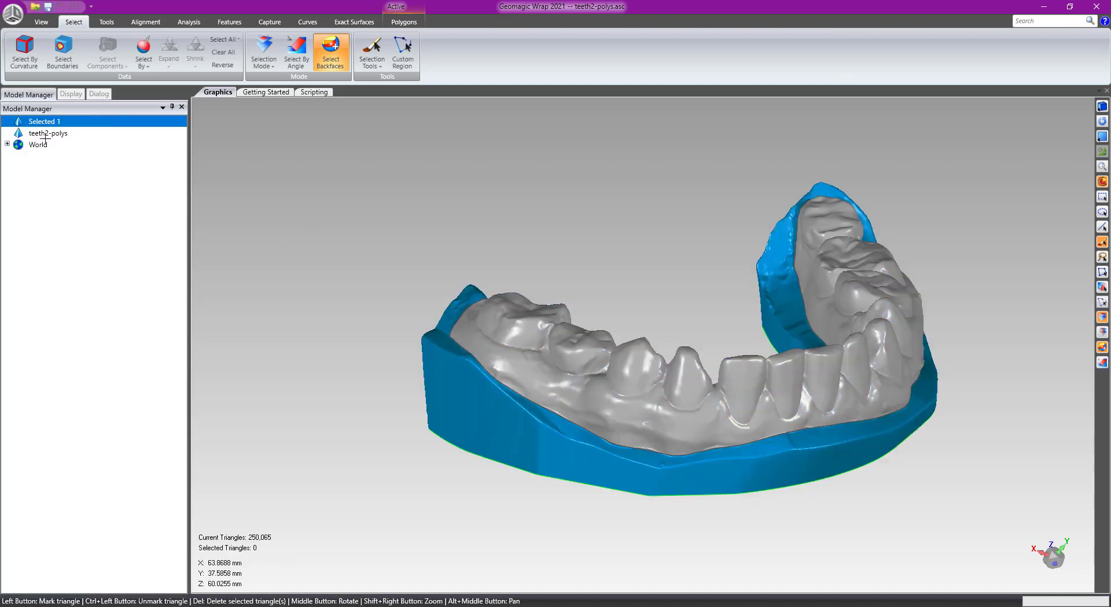
# Make the teeth2-polys object active and hide the Selected 1 base to inspect the isolated teeth and gum.
pyautogui.click(53, 132)
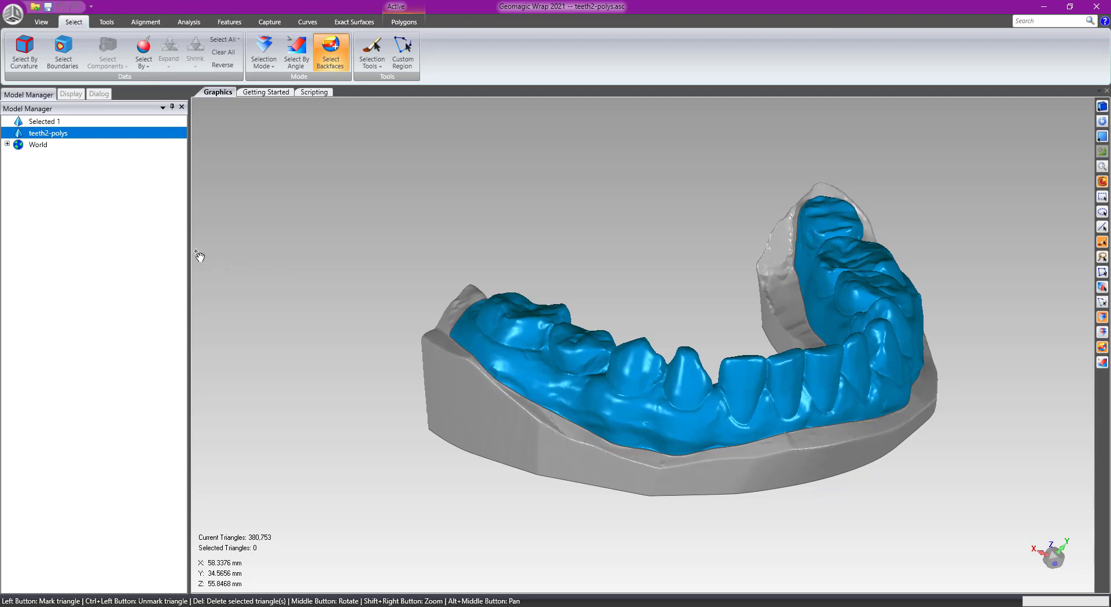
pyautogui.rightClick(44, 121)
pyautogui.click(69, 142)
pyautogui.moveTo(553, 225); pyautogui.dragTo(611, 467, button='middle')
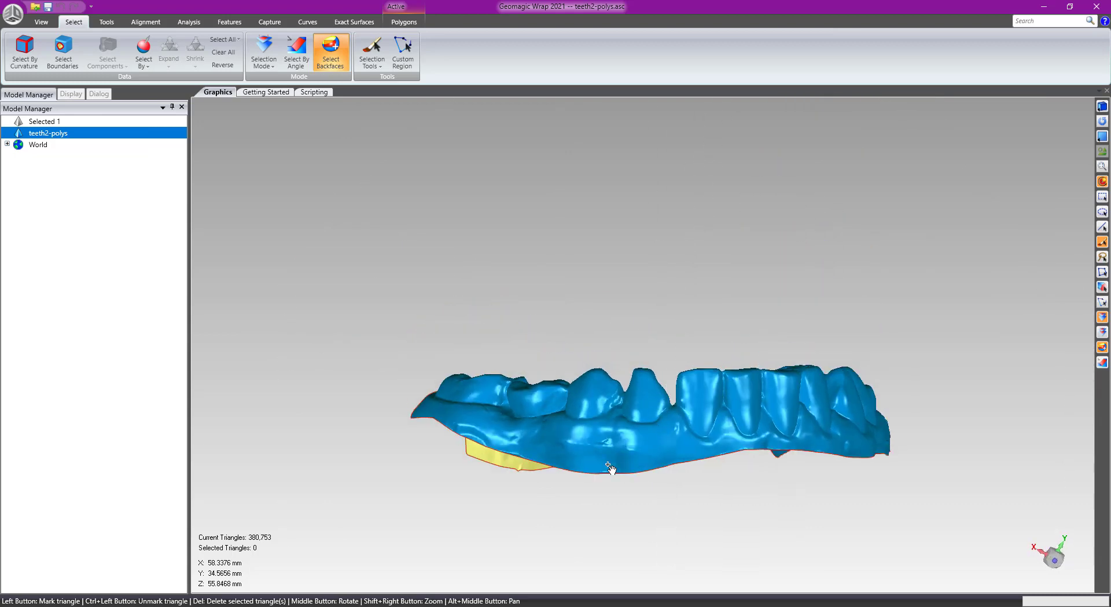
# Examine the trimmed lower edge of the isolated teeth and gum, up close at the side and around the whole arch.
pyautogui.scroll(5, 324, 359)
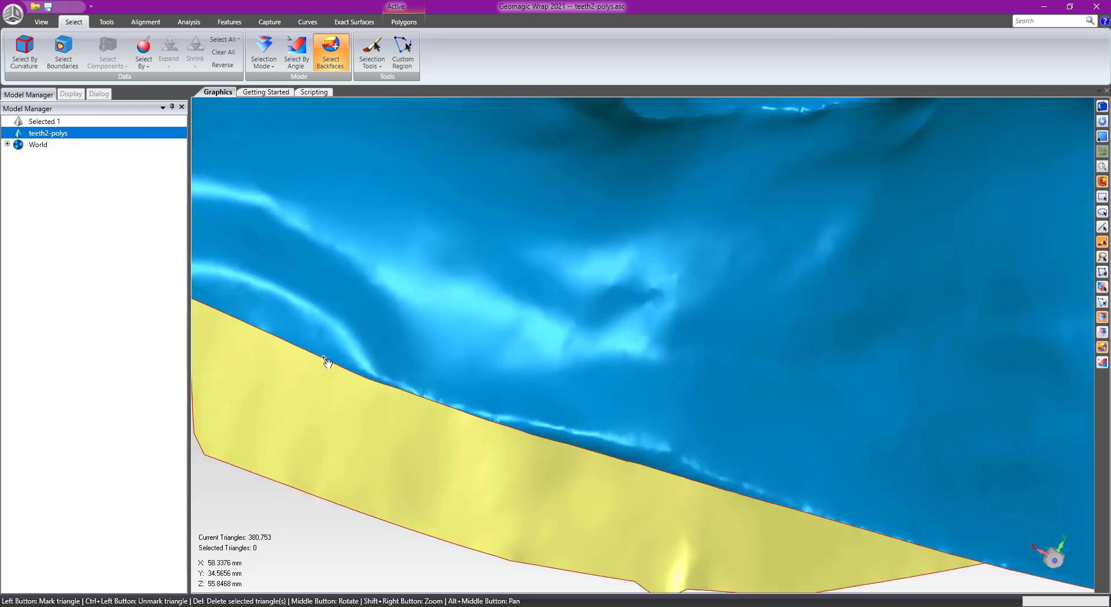
pyautogui.scroll(-10, 328, 362)
pyautogui.moveTo(621, 248)
pyautogui.mouseDown(button='middle')
pyautogui.moveTo(782, 352)
pyautogui.moveTo(602, 325)
pyautogui.moveTo(734, 339)
pyautogui.moveTo(464, 389)
pyautogui.moveTo(533, 352)
pyautogui.moveTo(390, 376)
pyautogui.moveTo(640, 255)
pyautogui.mouseUp(button='middle')
pyautogui.scroll(3, 625, 281)
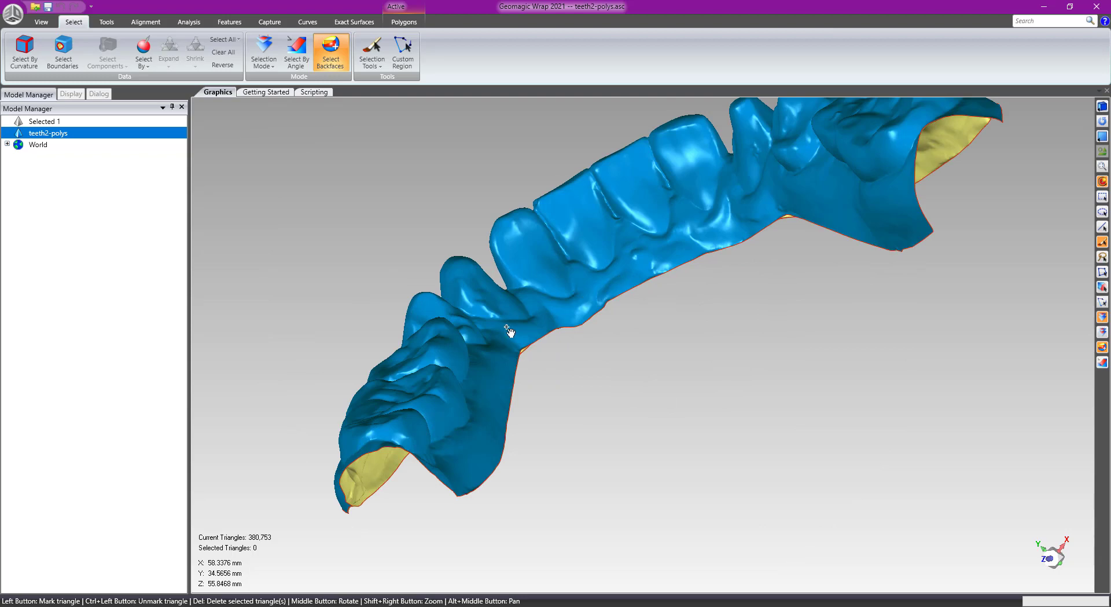
pyautogui.scroll(-3, 509, 331)
pyautogui.moveTo(447, 381); pyautogui.dragTo(620, 350, button='middle')
pyautogui.moveTo(409, 442); pyautogui.dragTo(850, 389, button='middle')
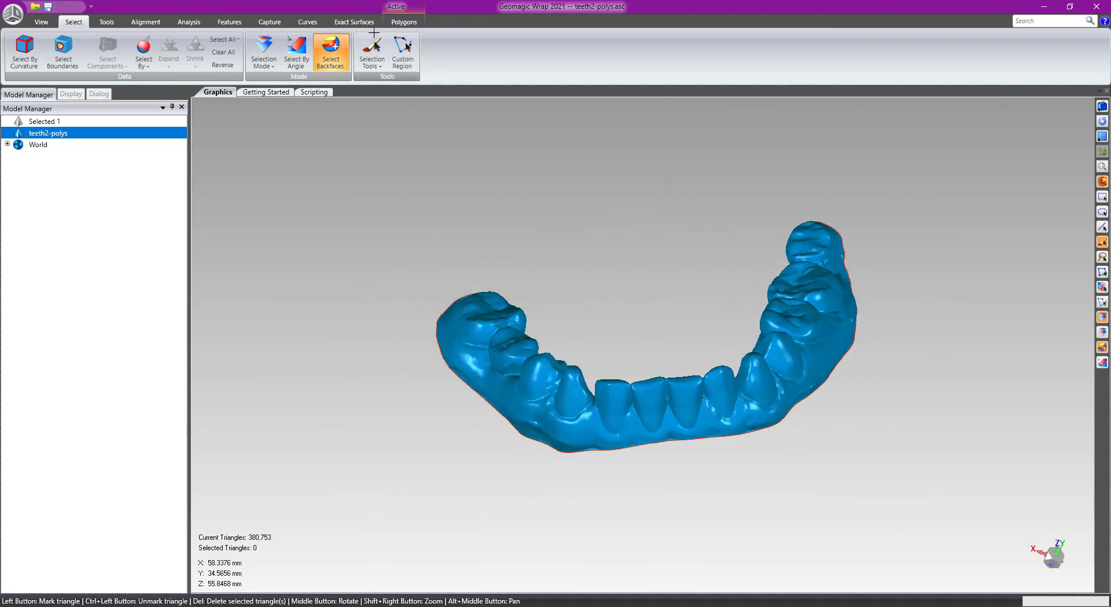
pyautogui.click(308, 22)
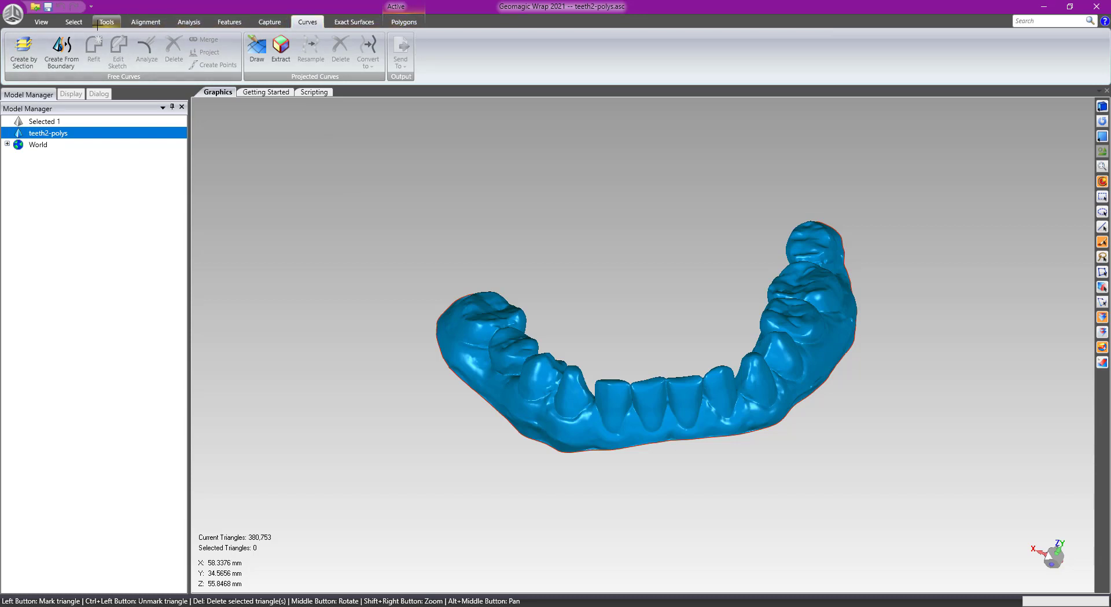
pyautogui.click(229, 22)
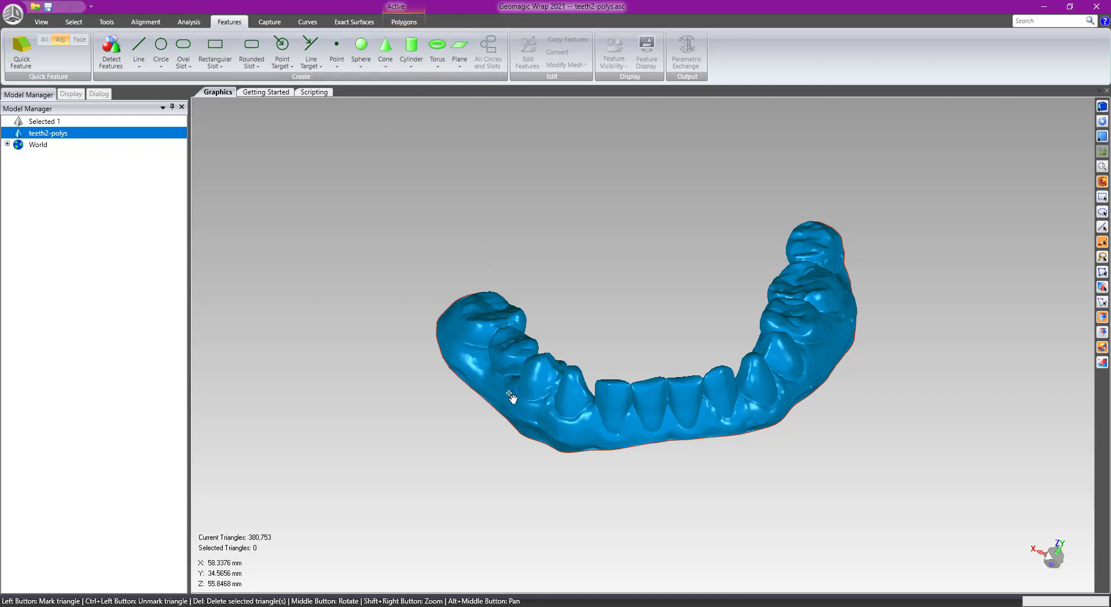
pyautogui.click(308, 22)
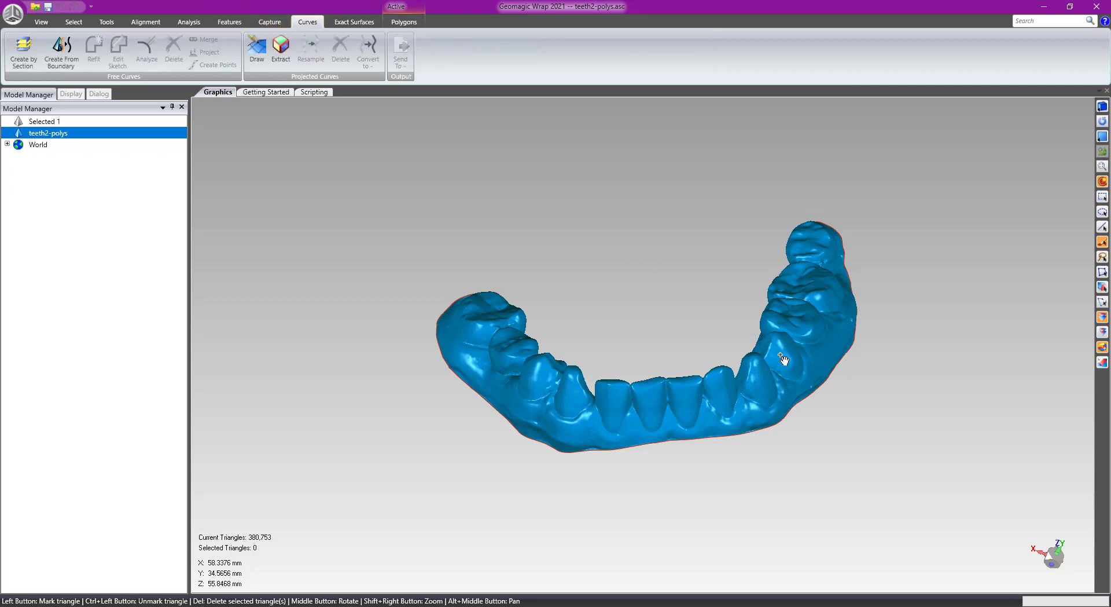
pyautogui.moveTo(797, 433); pyautogui.dragTo(841, 400, button='middle')
pyautogui.keyDown('alt'); pyautogui.moveTo(666, 326); pyautogui.dragTo(590, 294, button='middle'); pyautogui.keyUp('alt')
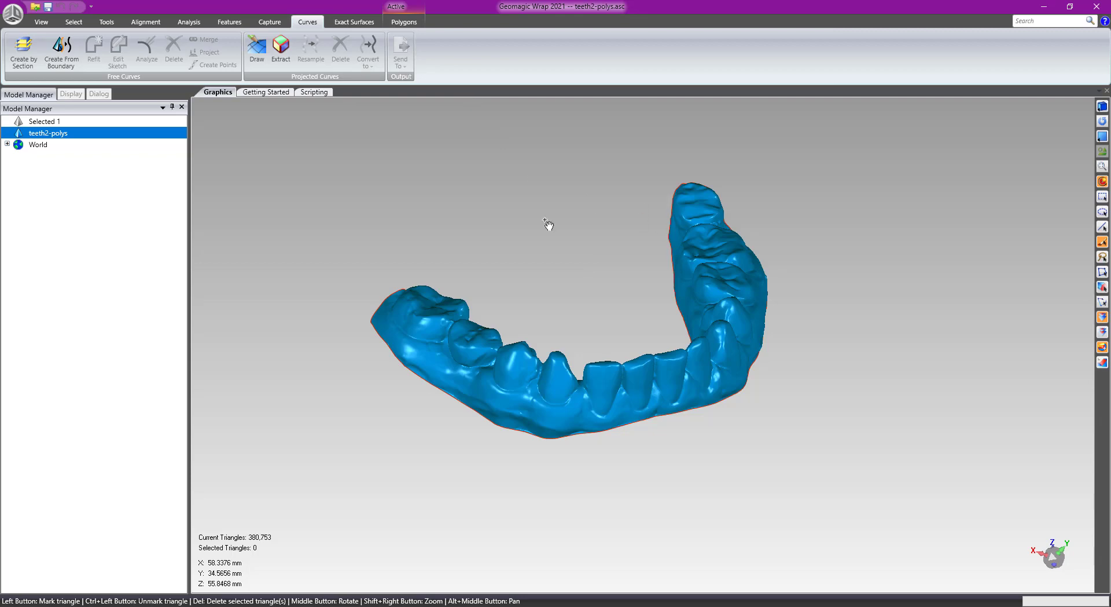
pyautogui.moveTo(578, 250); pyautogui.dragTo(622, 261, button='middle')
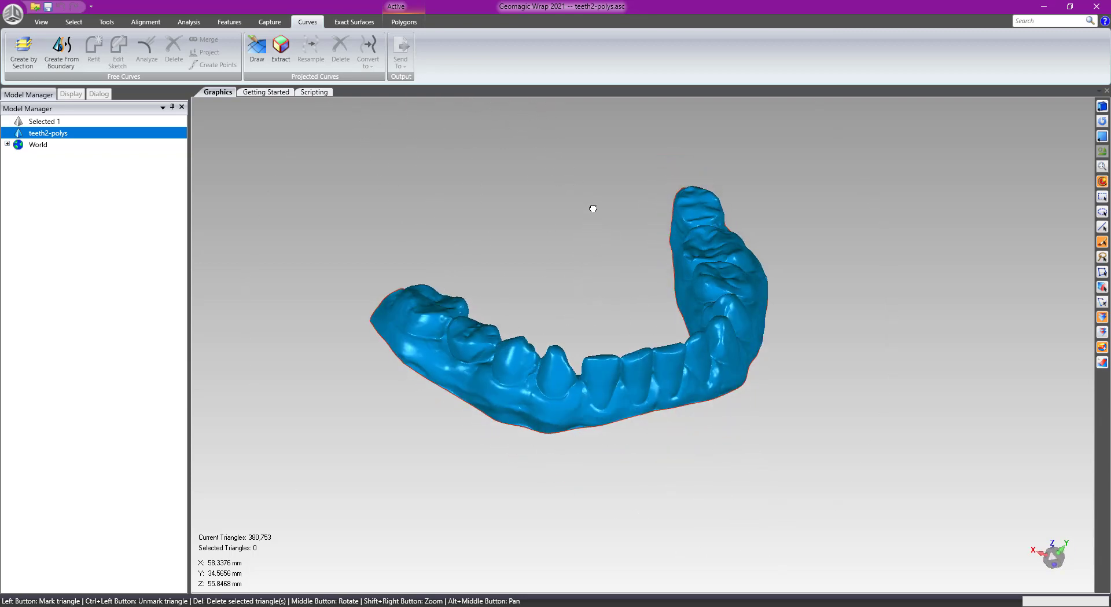